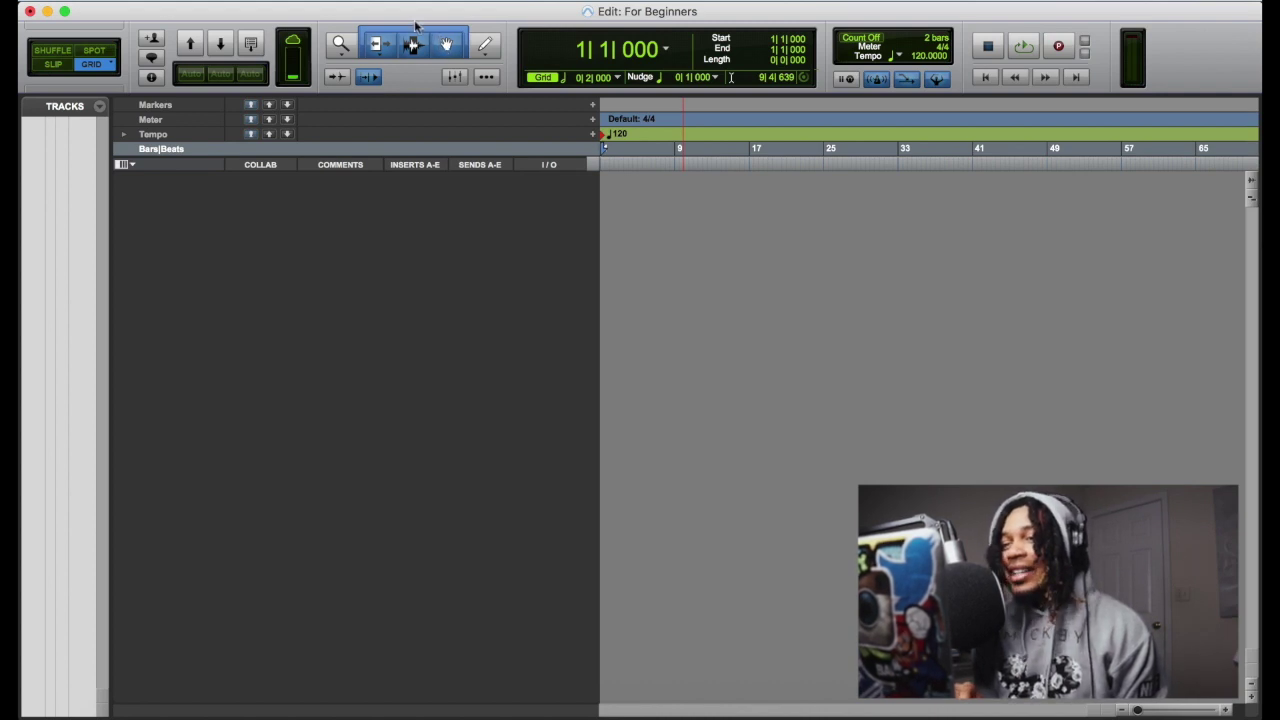
Step: Try the individual edit tools and review the Pencil's drawing shapes, keeping Free Hand and returning to the Smart Tool
{"action": "left_click", "coordinate": [451, 30]}
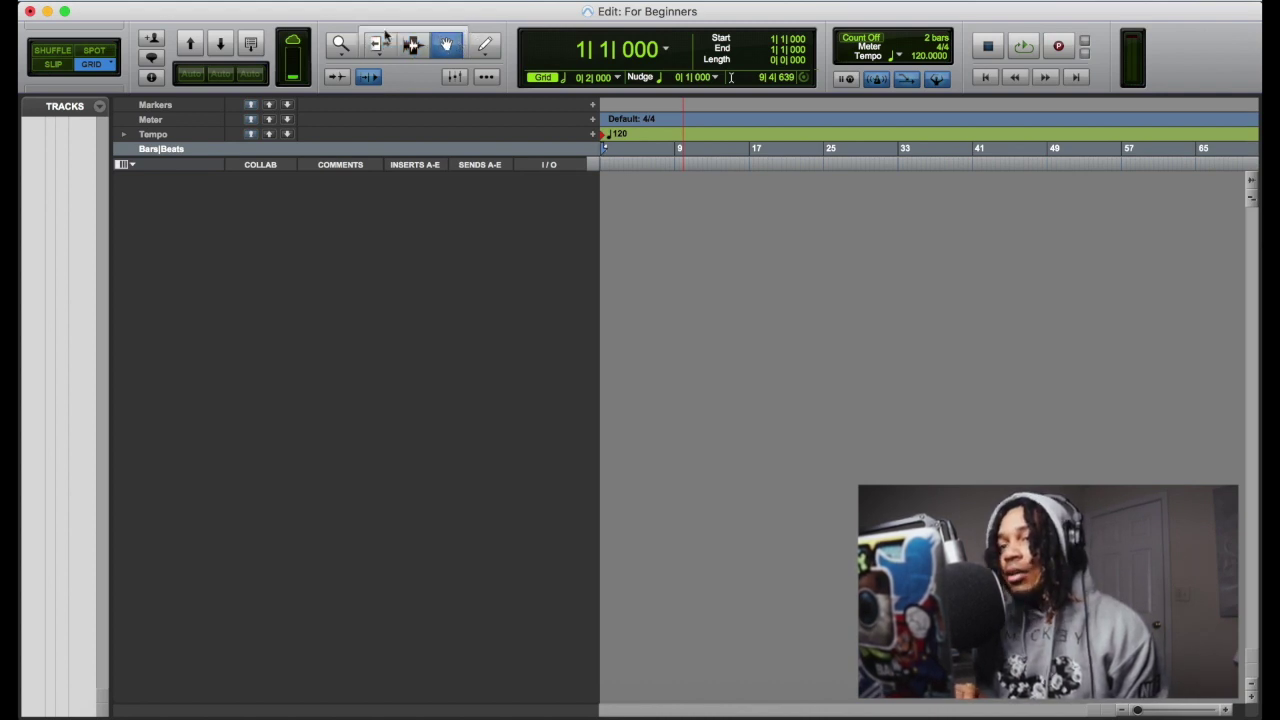
{"action": "left_click", "coordinate": [386, 32]}
{"action": "left_click", "coordinate": [486, 48]}
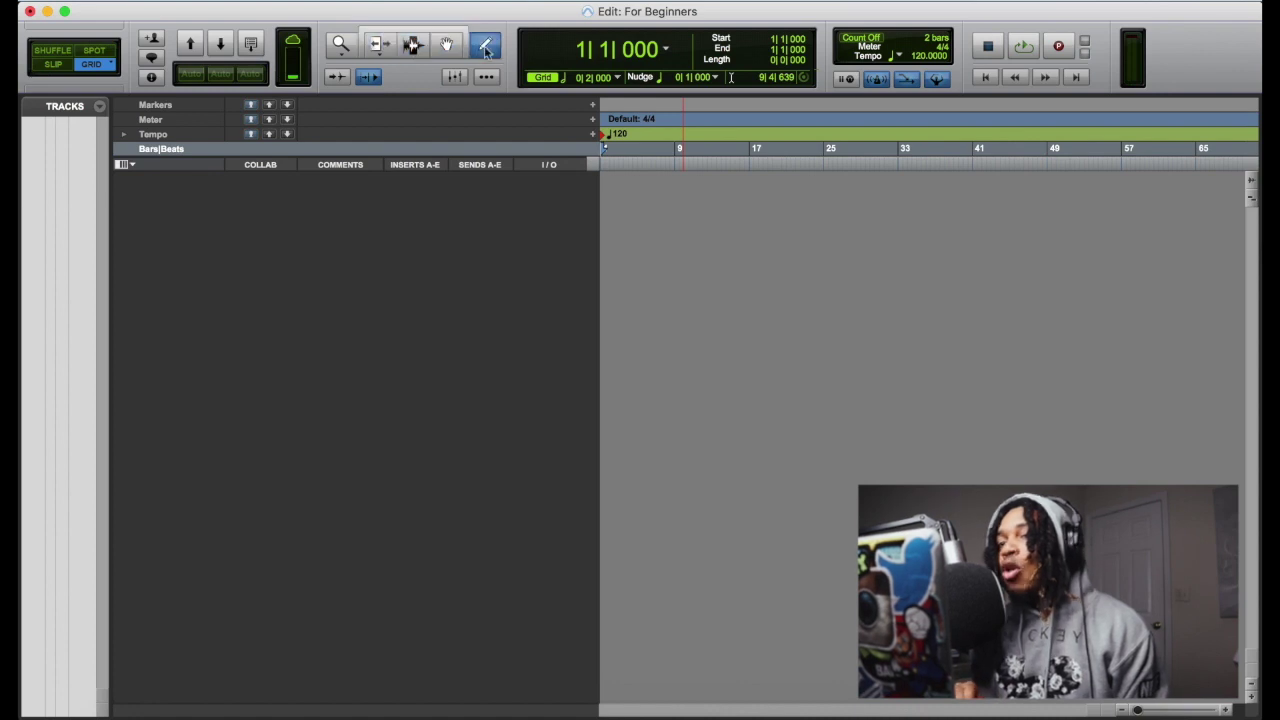
{"action": "left_click", "coordinate": [487, 55]}
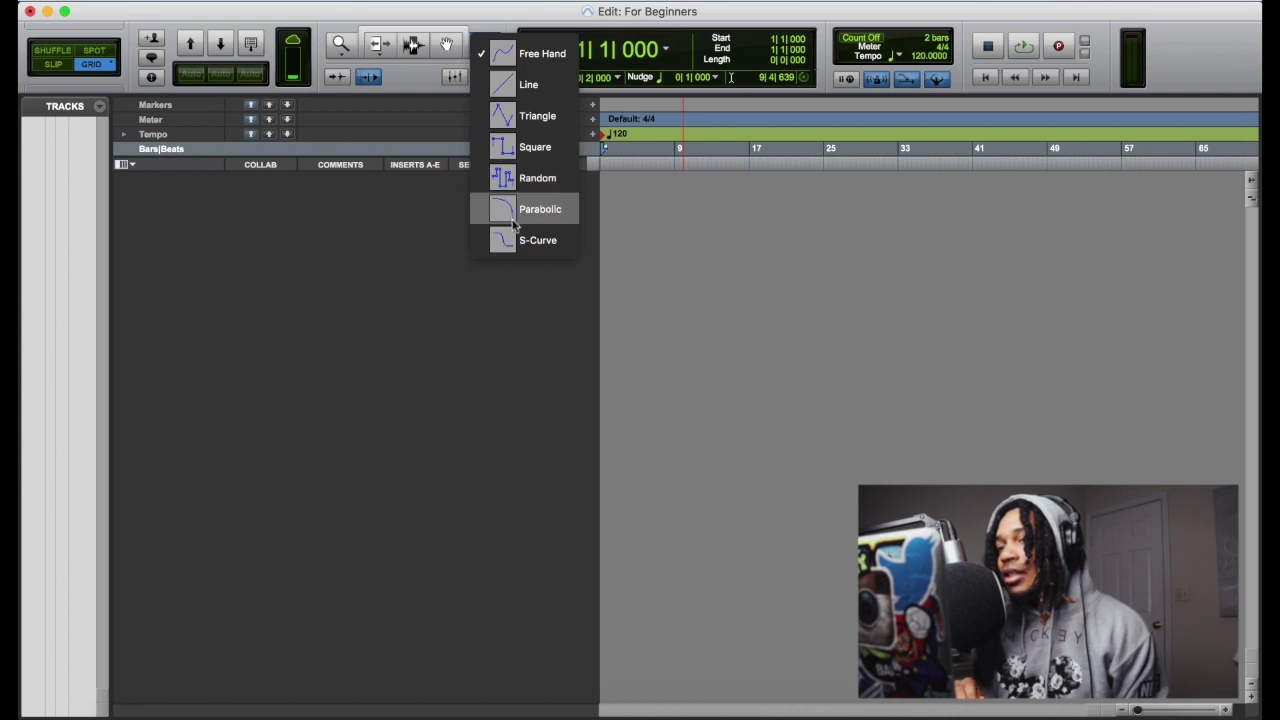
{"action": "left_click", "coordinate": [528, 55]}
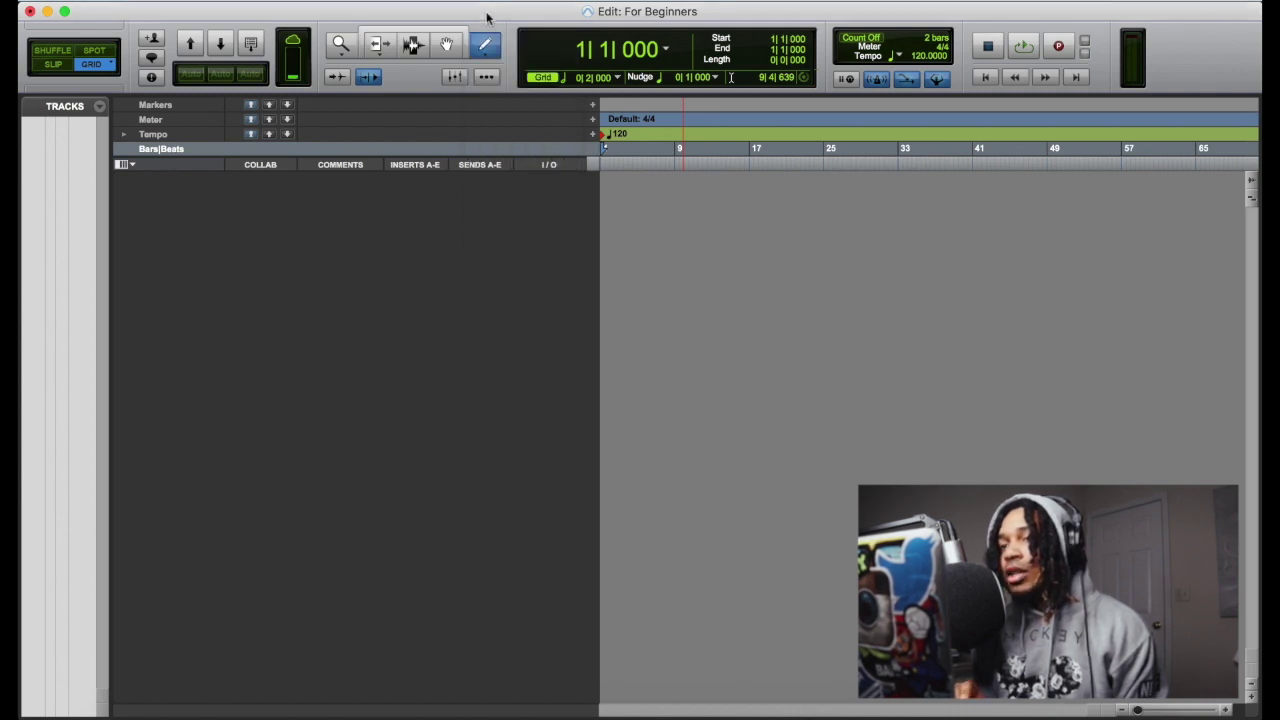
{"action": "left_click", "coordinate": [458, 32]}
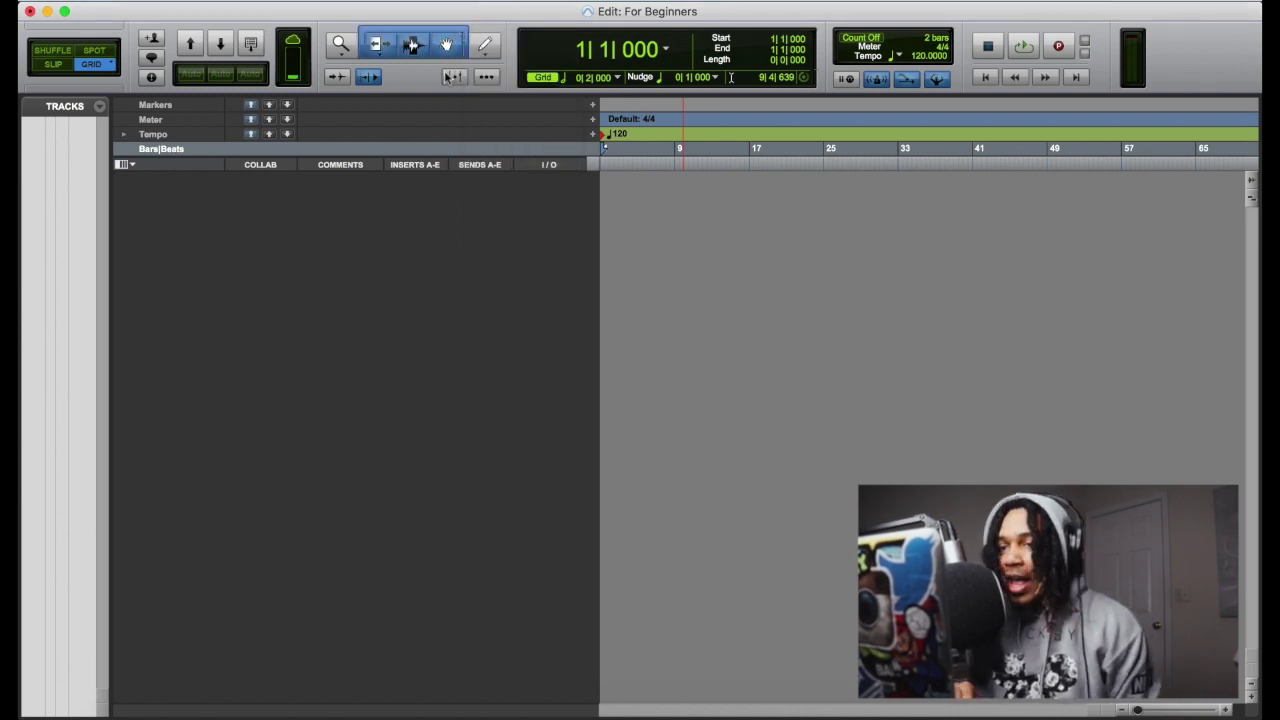
Step: Bring up the Mix window for a look and return to the Edit window
{"action": "key", "text": "super+equal"}
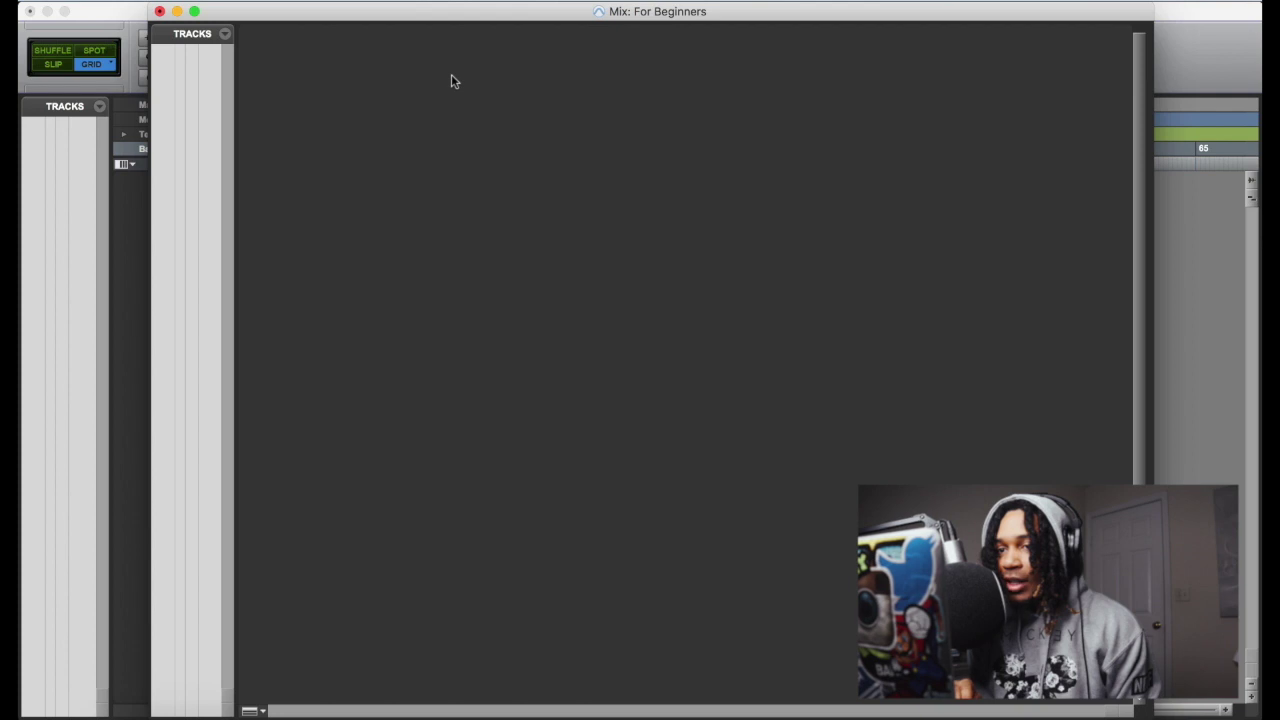
{"action": "left_click", "coordinate": [159, 11]}
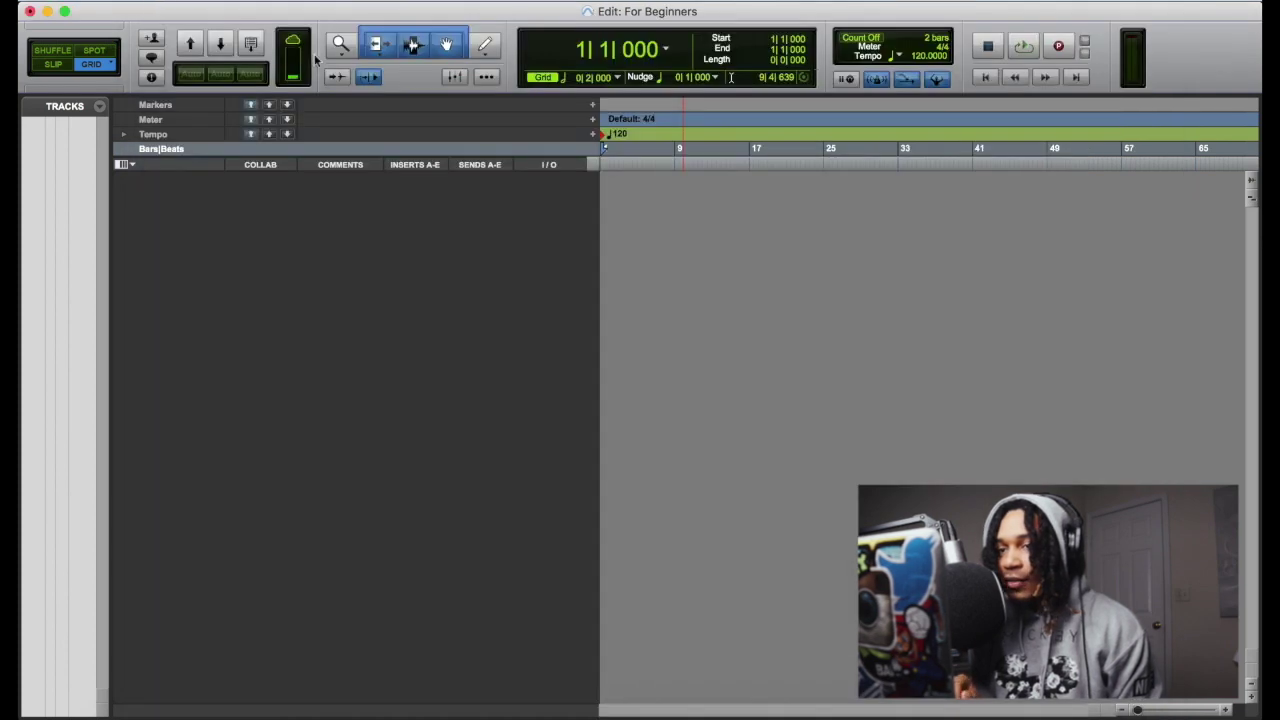
Step: Display the floating Transport and Memory Locations windows
{"action": "left_click", "coordinate": [487, 77]}
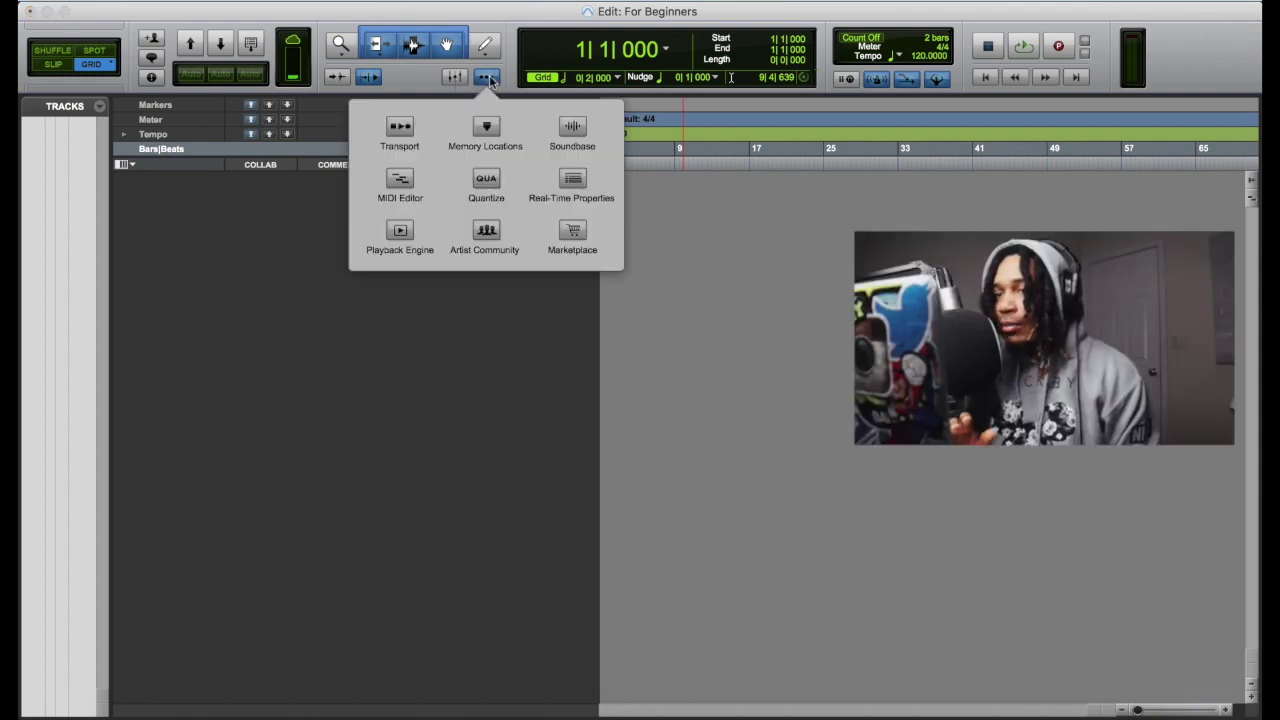
{"action": "left_click", "coordinate": [399, 128]}
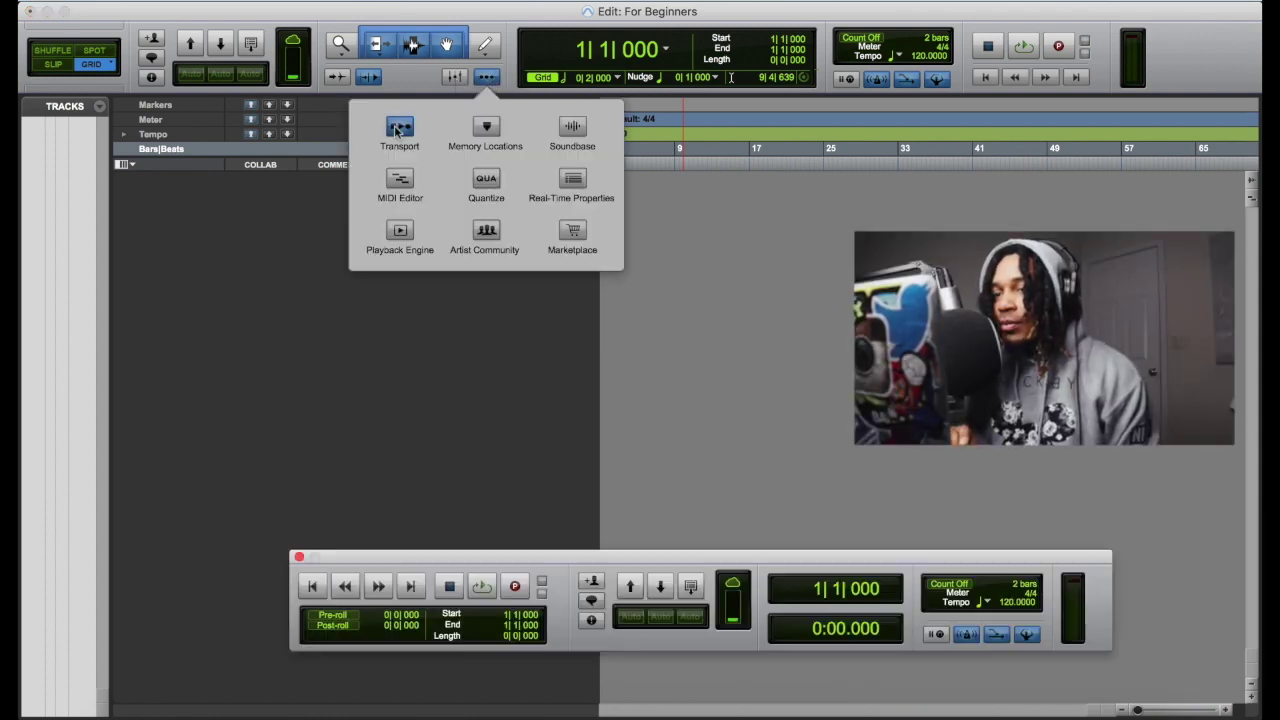
{"action": "left_click", "coordinate": [488, 78]}
{"action": "left_click", "coordinate": [494, 122]}
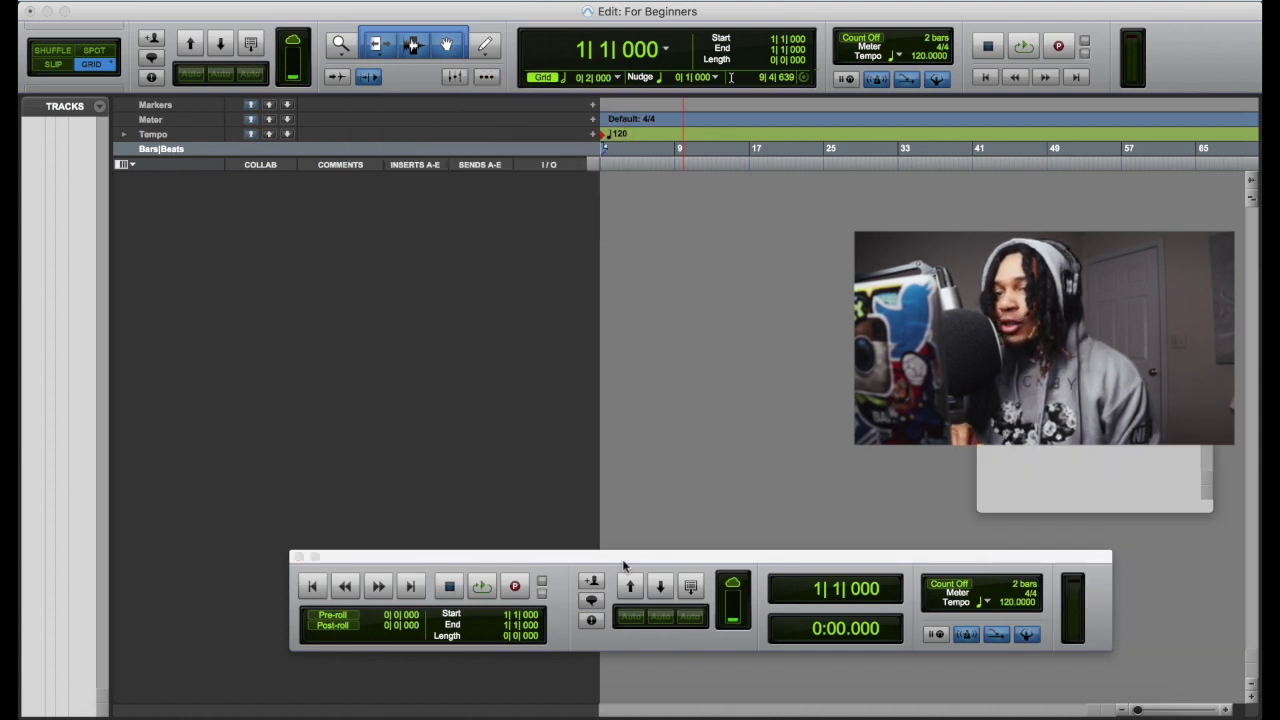
Step: Check the Playback Engine settings, keeping Universal Audio Thunderbolt as the engine and MON 1-2 as the default output
{"action": "left_click", "coordinate": [490, 78]}
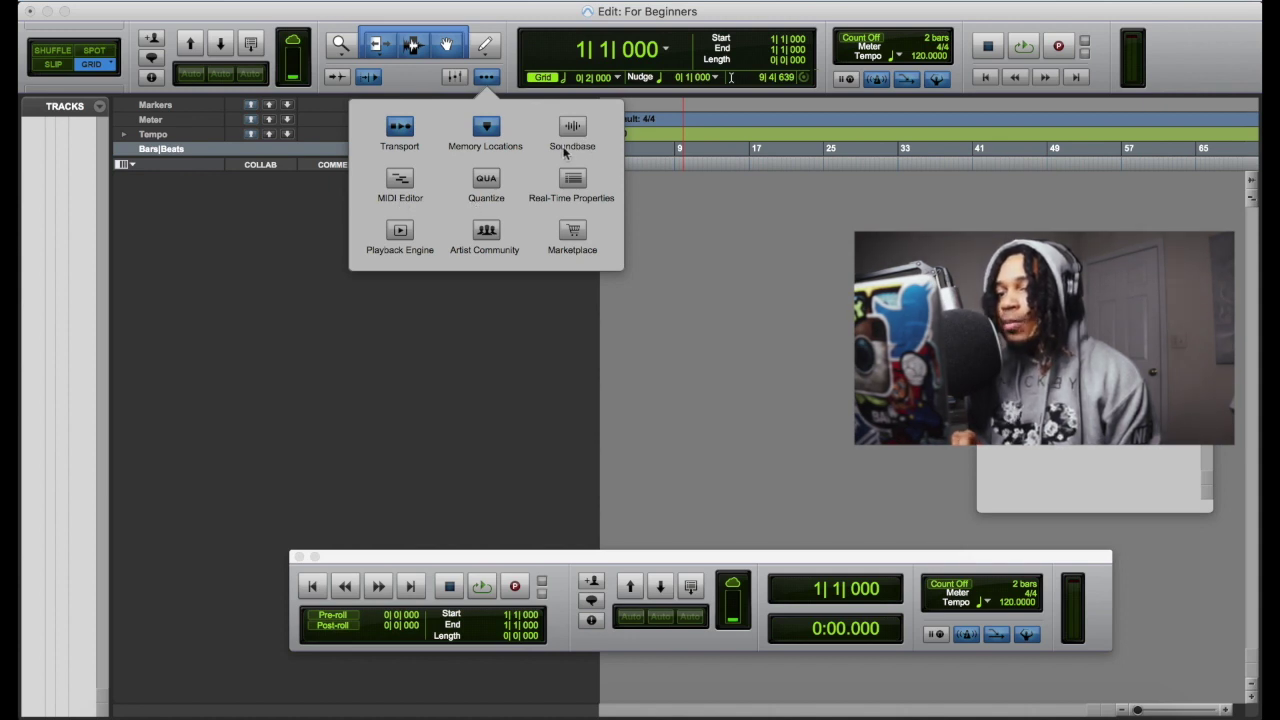
{"action": "left_click", "coordinate": [400, 231]}
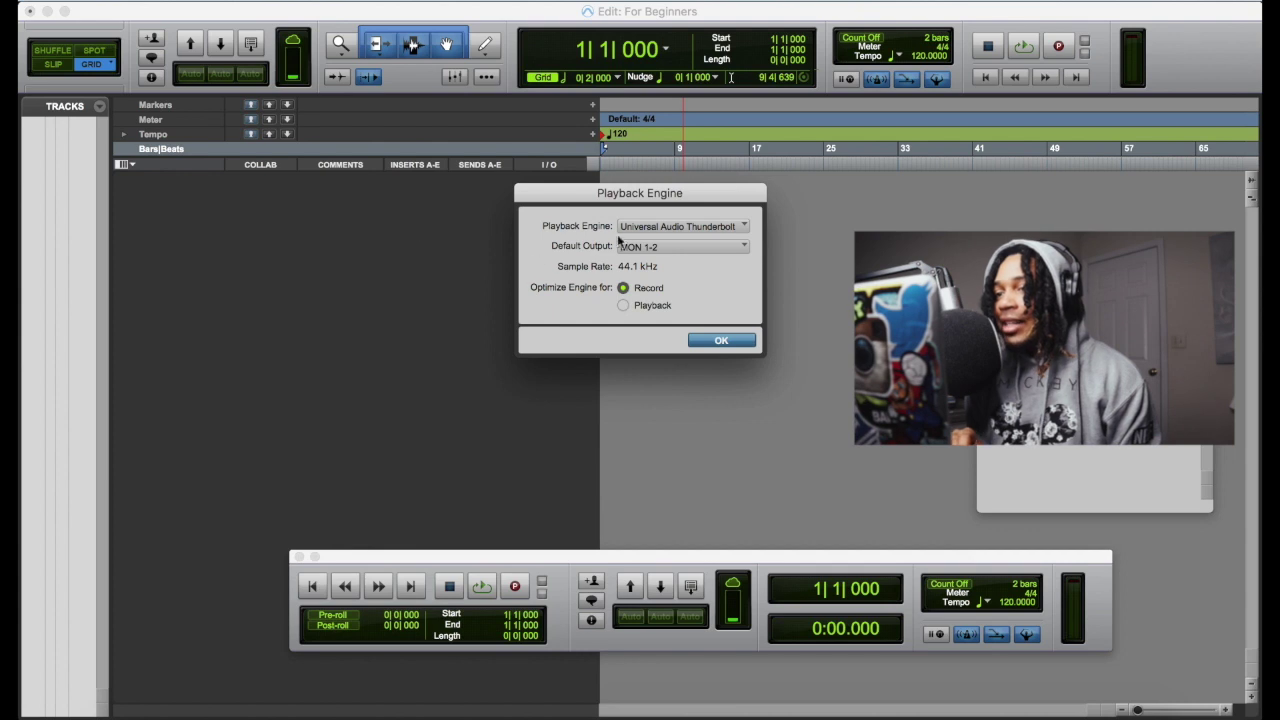
{"action": "left_click", "coordinate": [657, 229]}
{"action": "left_click", "coordinate": [740, 290]}
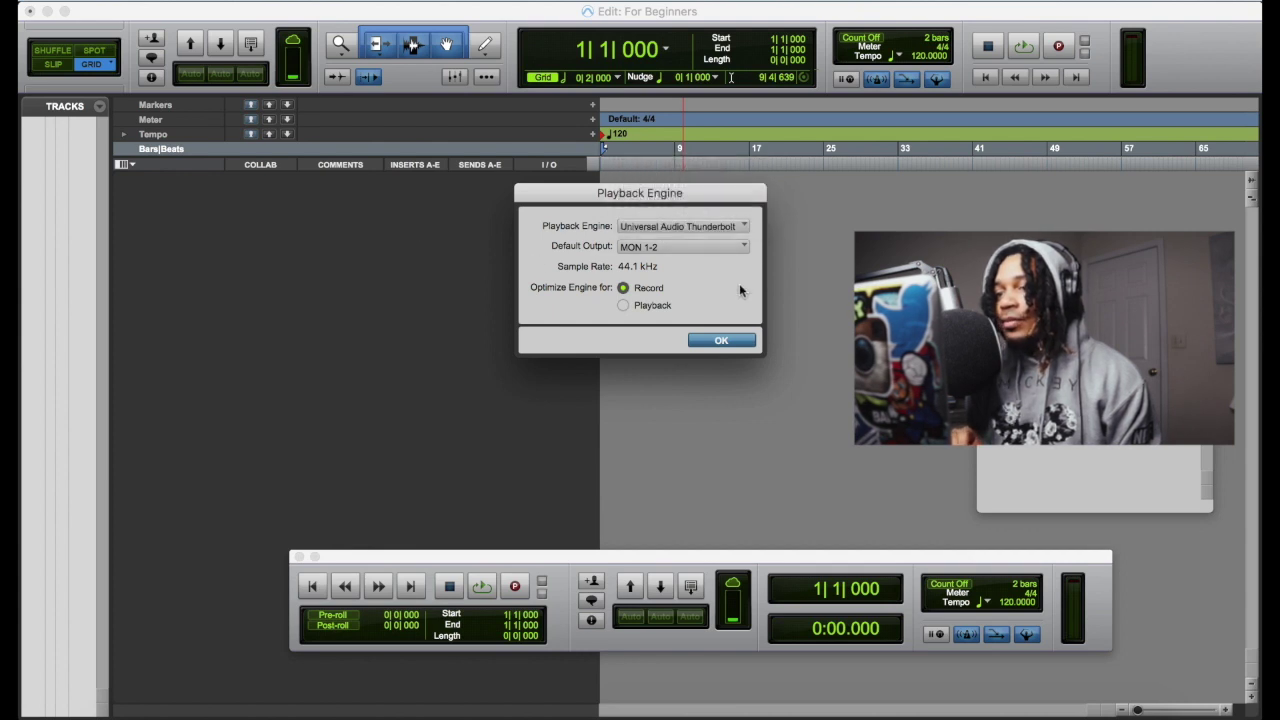
{"action": "left_click", "coordinate": [682, 252]}
{"action": "left_click", "coordinate": [735, 263]}
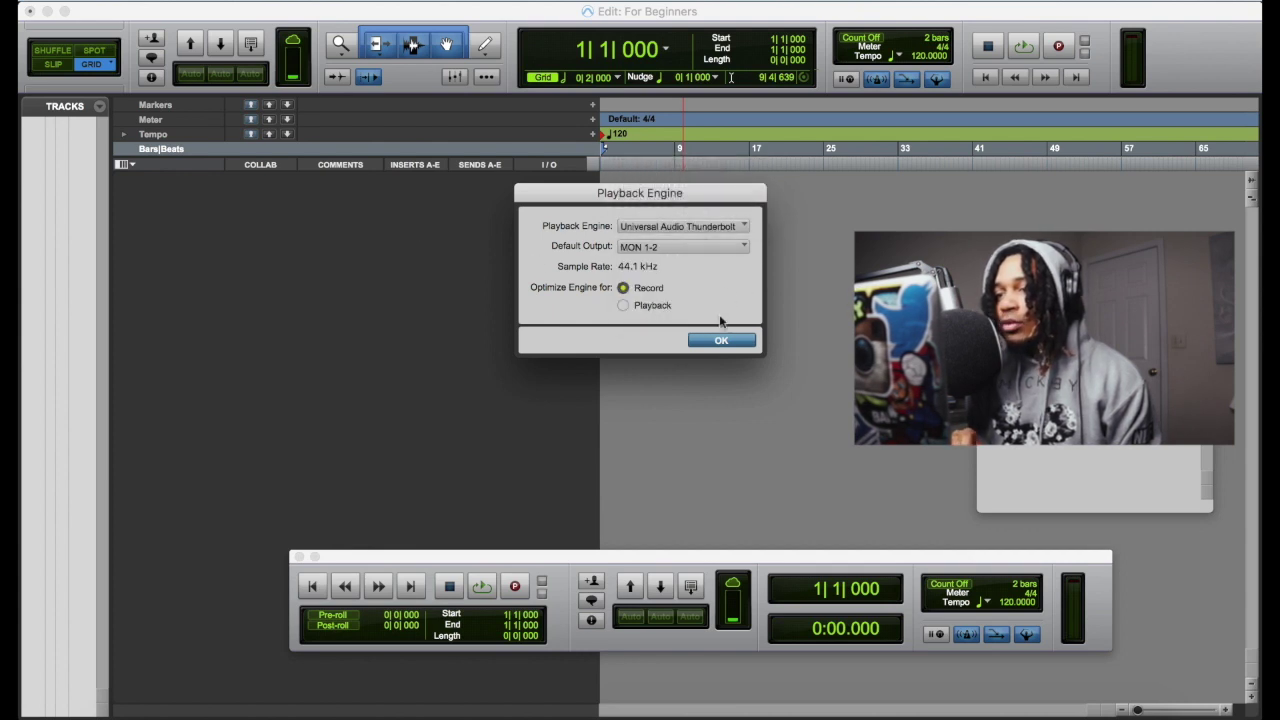
{"action": "left_click", "coordinate": [720, 341]}
Step: Examine the Apply to choices in the Real-Time Properties window and close it
{"action": "left_click", "coordinate": [486, 76]}
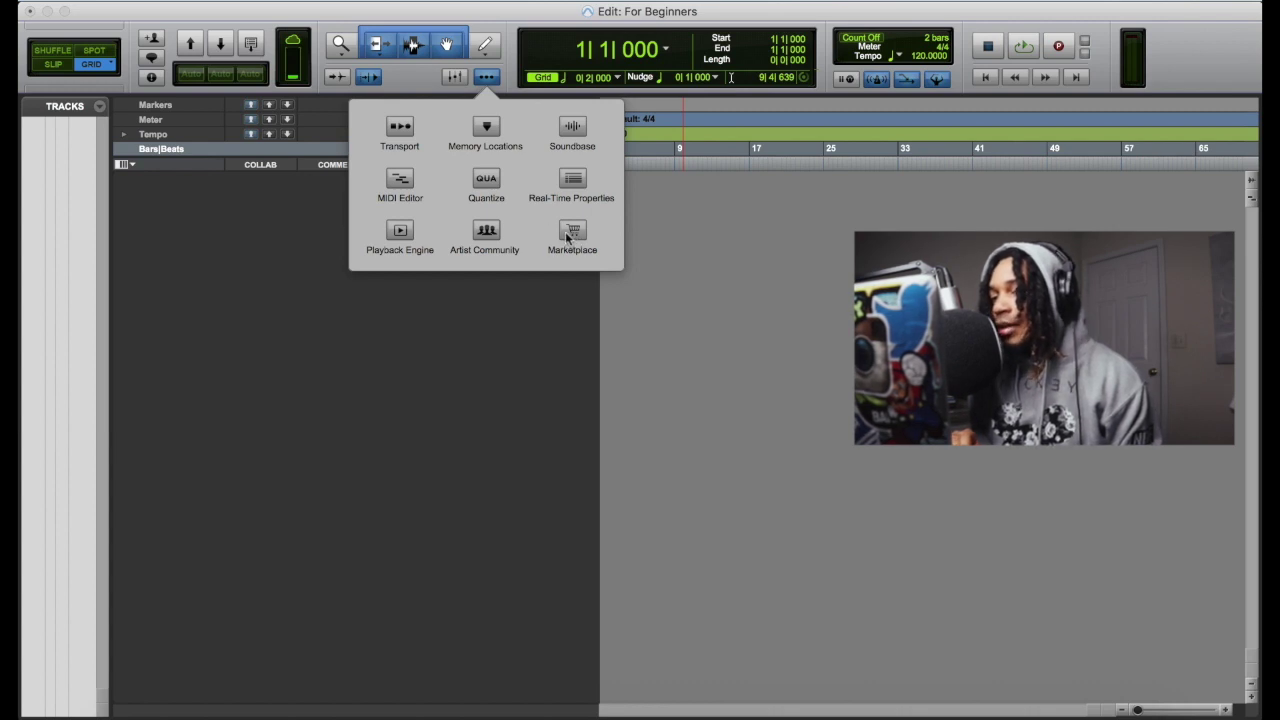
{"action": "left_click", "coordinate": [567, 182]}
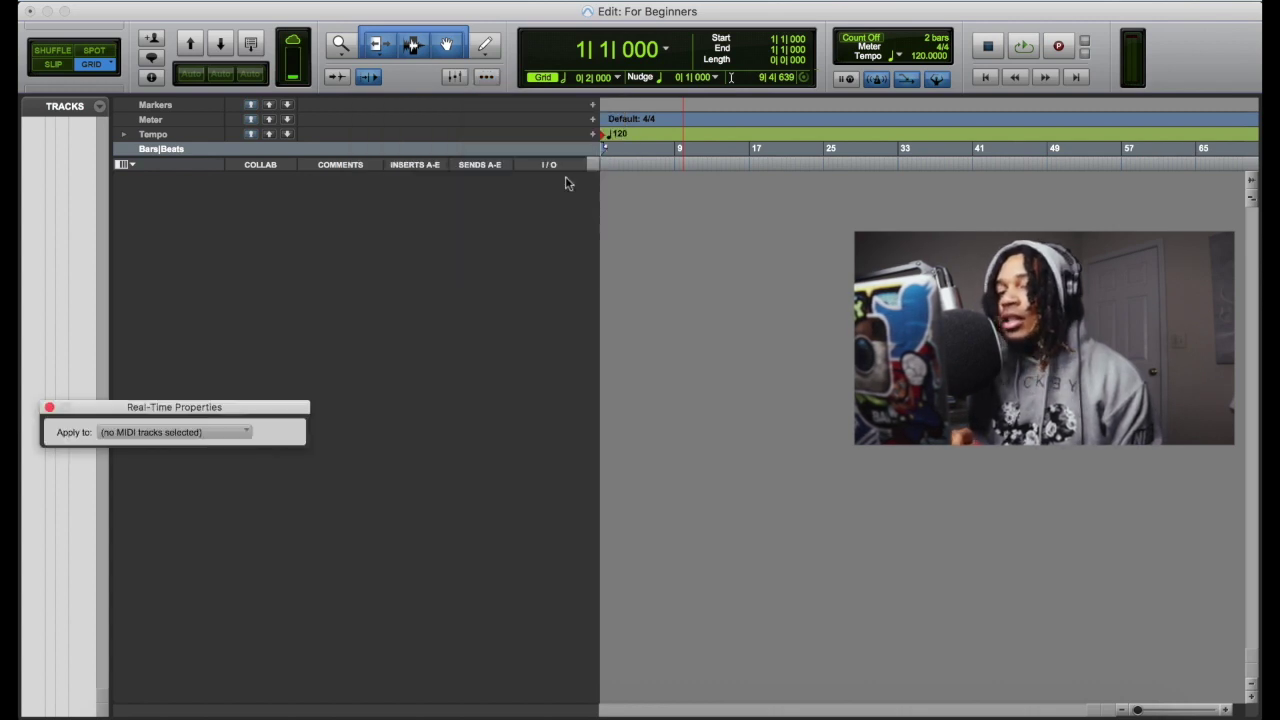
{"action": "left_click", "coordinate": [158, 433]}
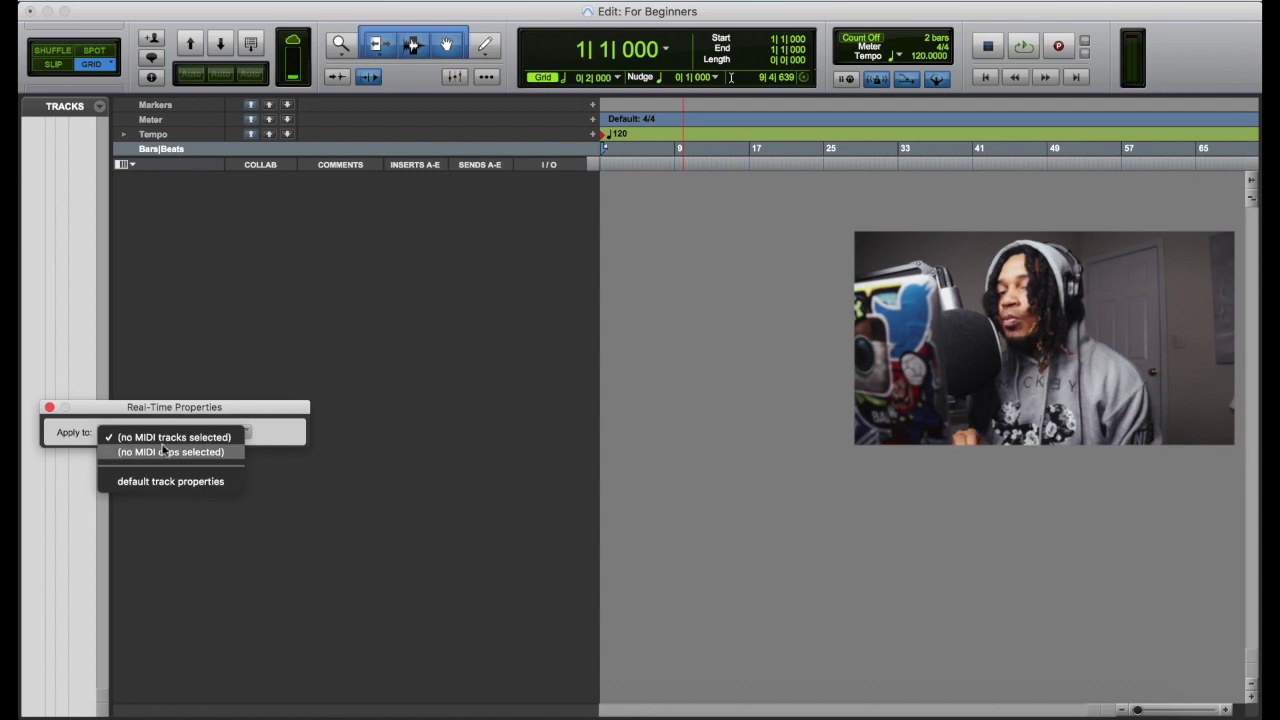
{"action": "left_click", "coordinate": [52, 409]}
{"action": "left_click", "coordinate": [50, 408]}
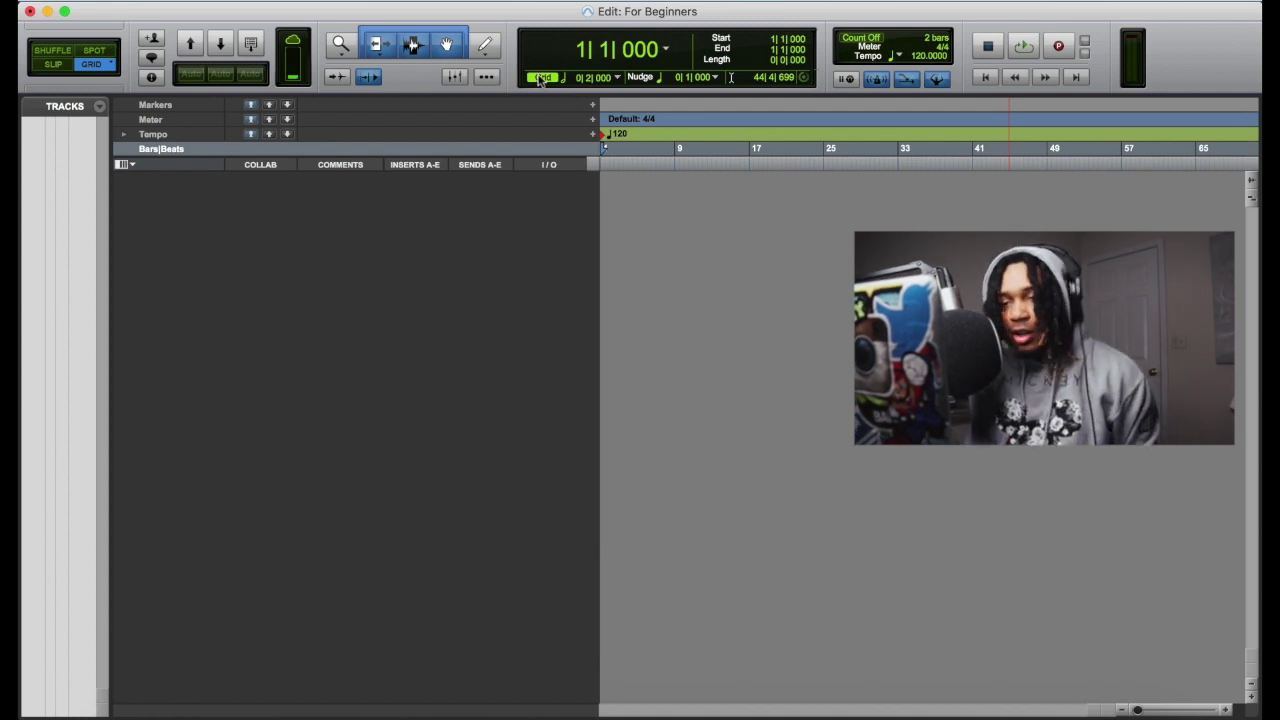
Step: Create one new stereo audio track in ticks named BEAT
{"action": "left_click", "coordinate": [305, 1]}
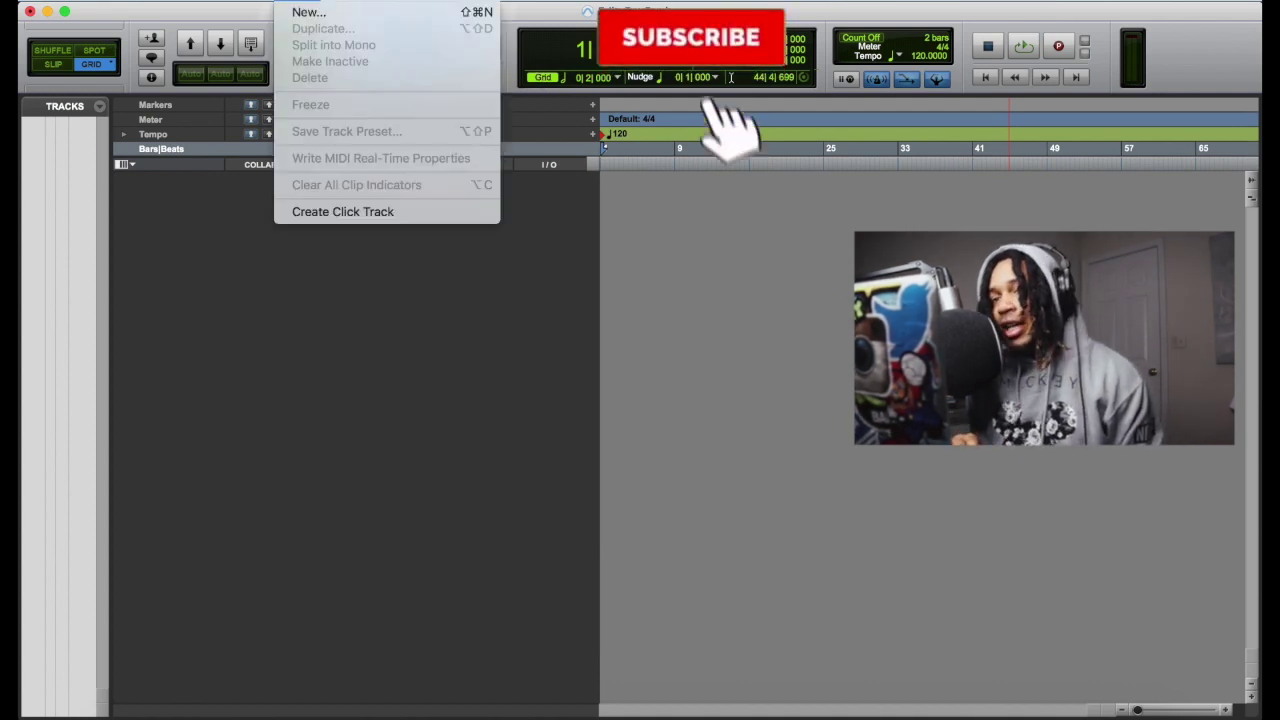
{"action": "left_click", "coordinate": [310, 12]}
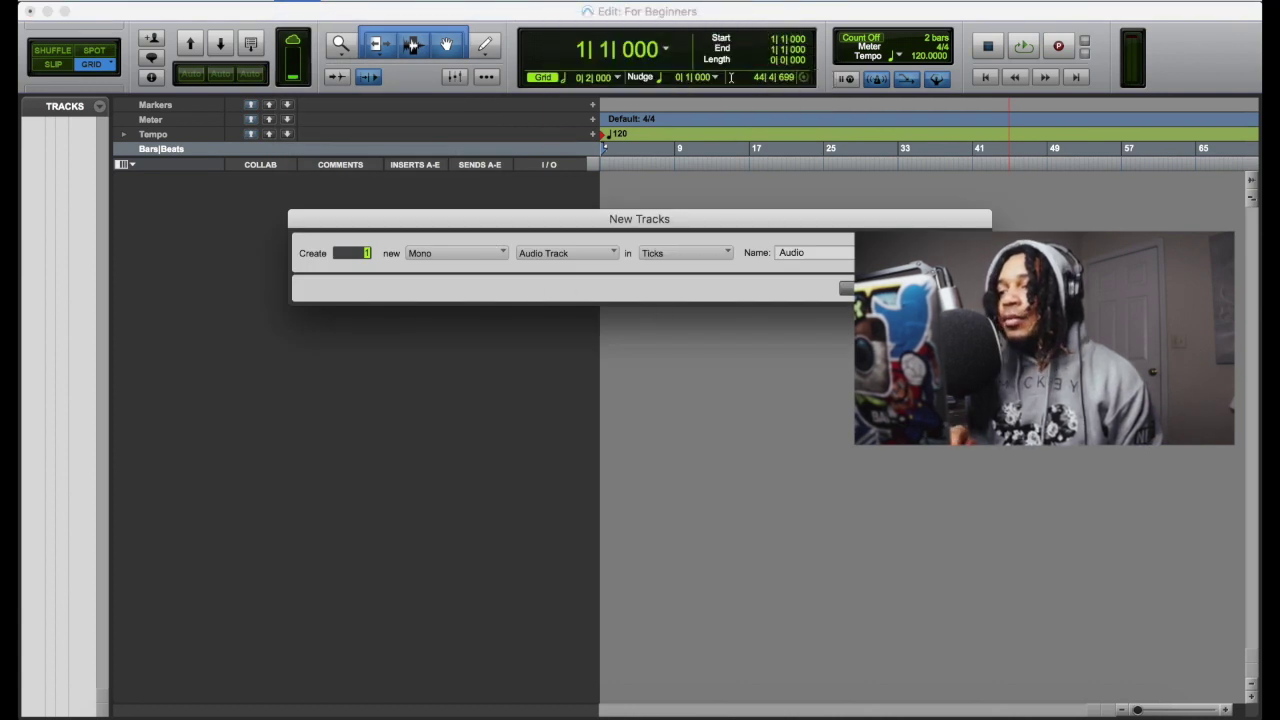
{"action": "left_click", "coordinate": [486, 255]}
{"action": "left_click", "coordinate": [440, 272]}
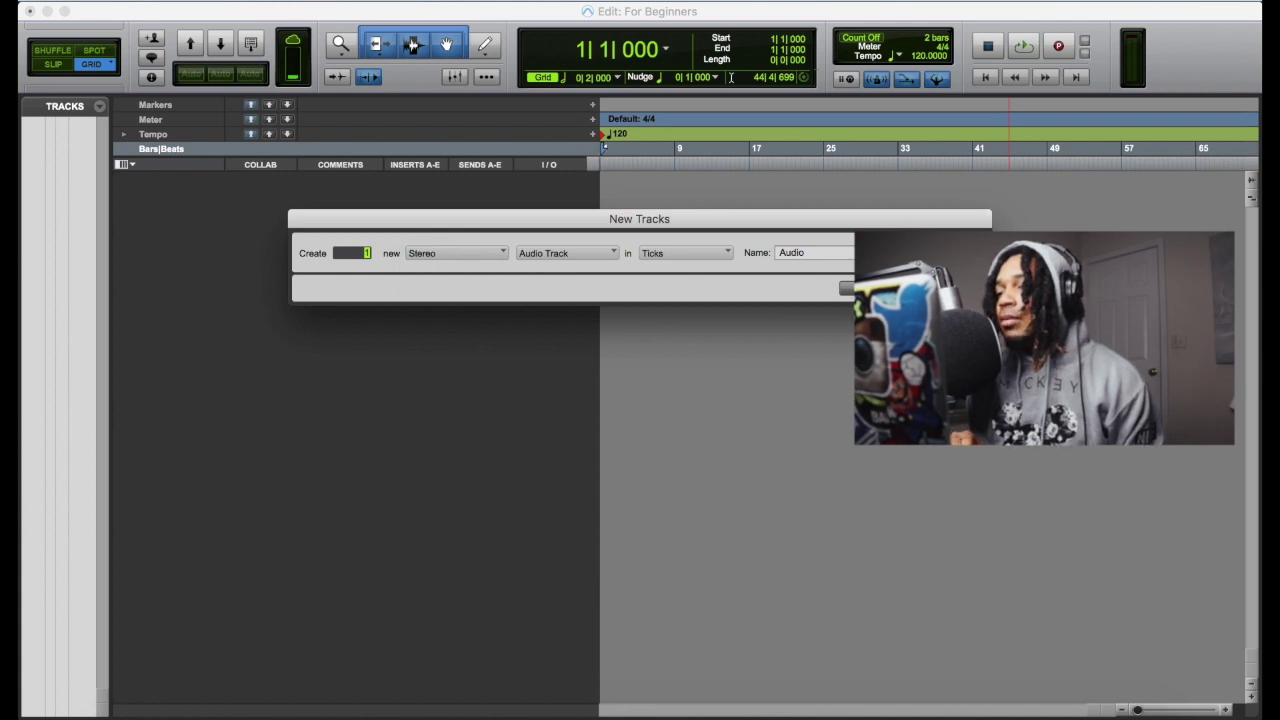
{"action": "key", "text": "Tab"}
{"action": "type", "text": "BE"}
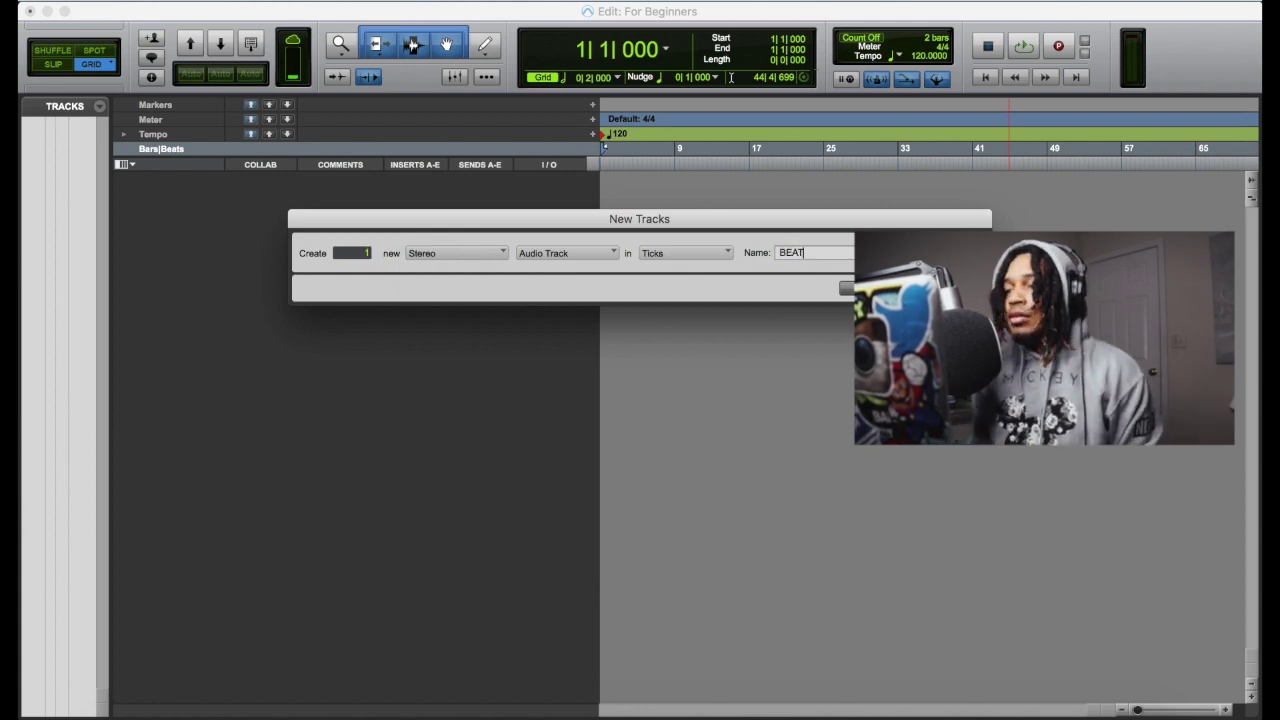
{"action": "key", "text": "Return"}
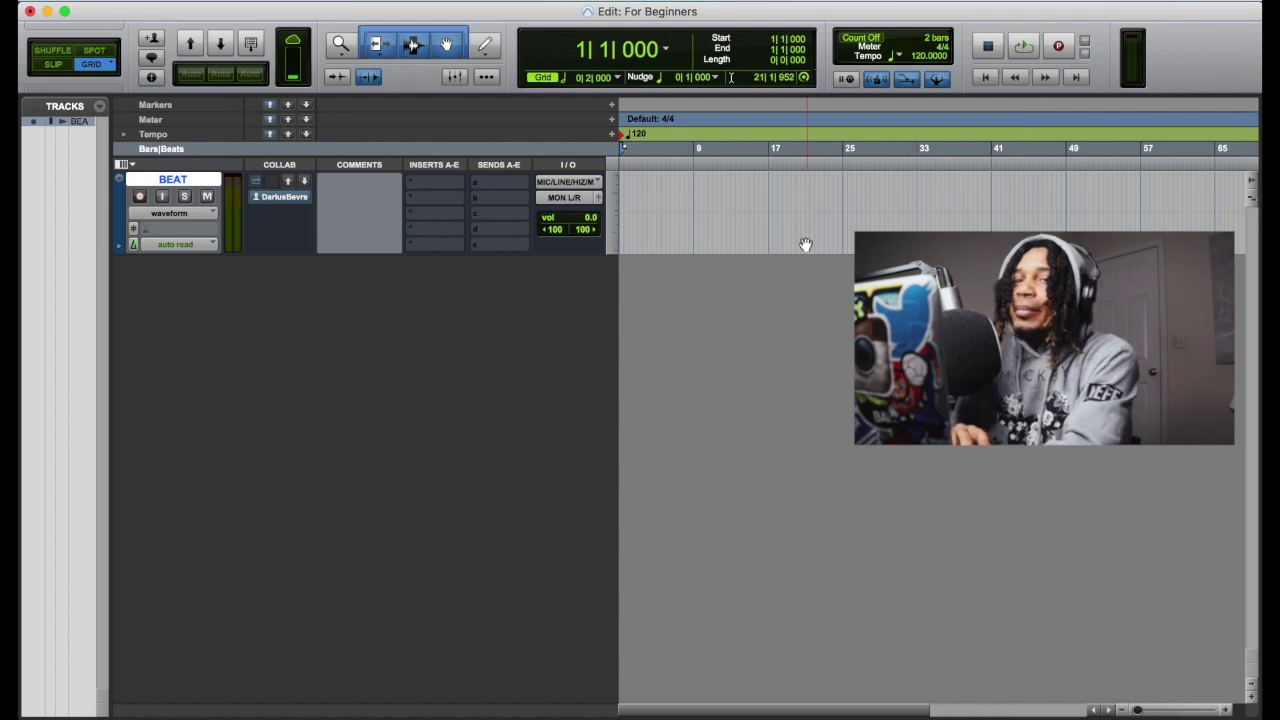
Step: Place the edit cursor at 7|3|000 on the BEAT track and toggle the grid lines, leaving them shown
{"action": "left_click", "coordinate": [680, 188]}
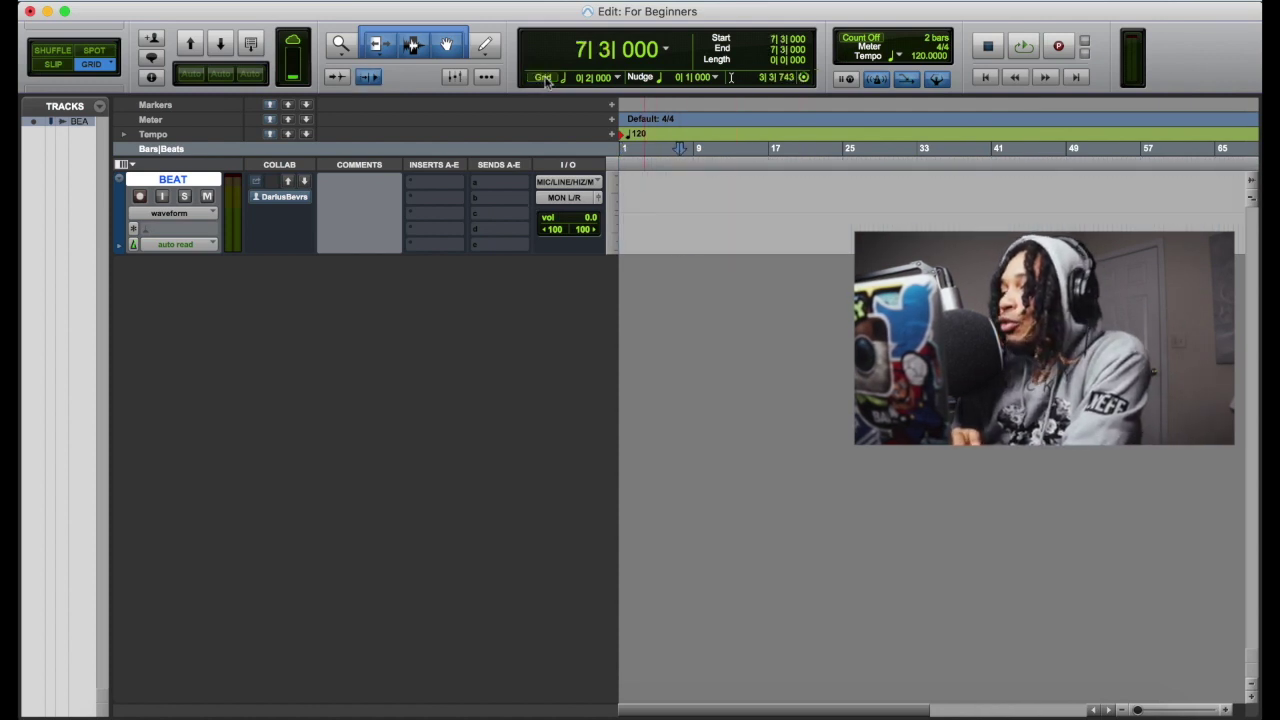
{"action": "left_click", "coordinate": [545, 79]}
{"action": "left_click", "coordinate": [545, 79]}
{"action": "left_click", "coordinate": [545, 79]}
{"action": "left_click", "coordinate": [545, 79]}
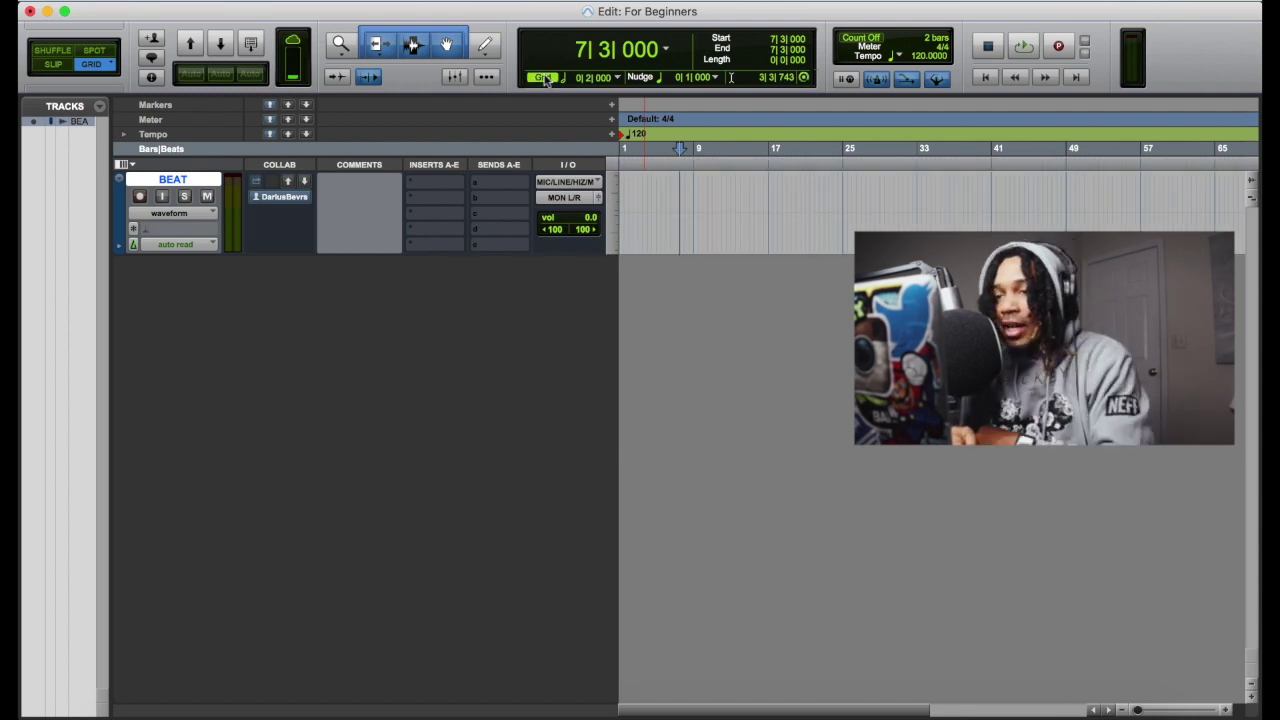
Step: Set the grid value to 1 bar
{"action": "key", "text": "t"}
{"action": "key", "text": "t"}
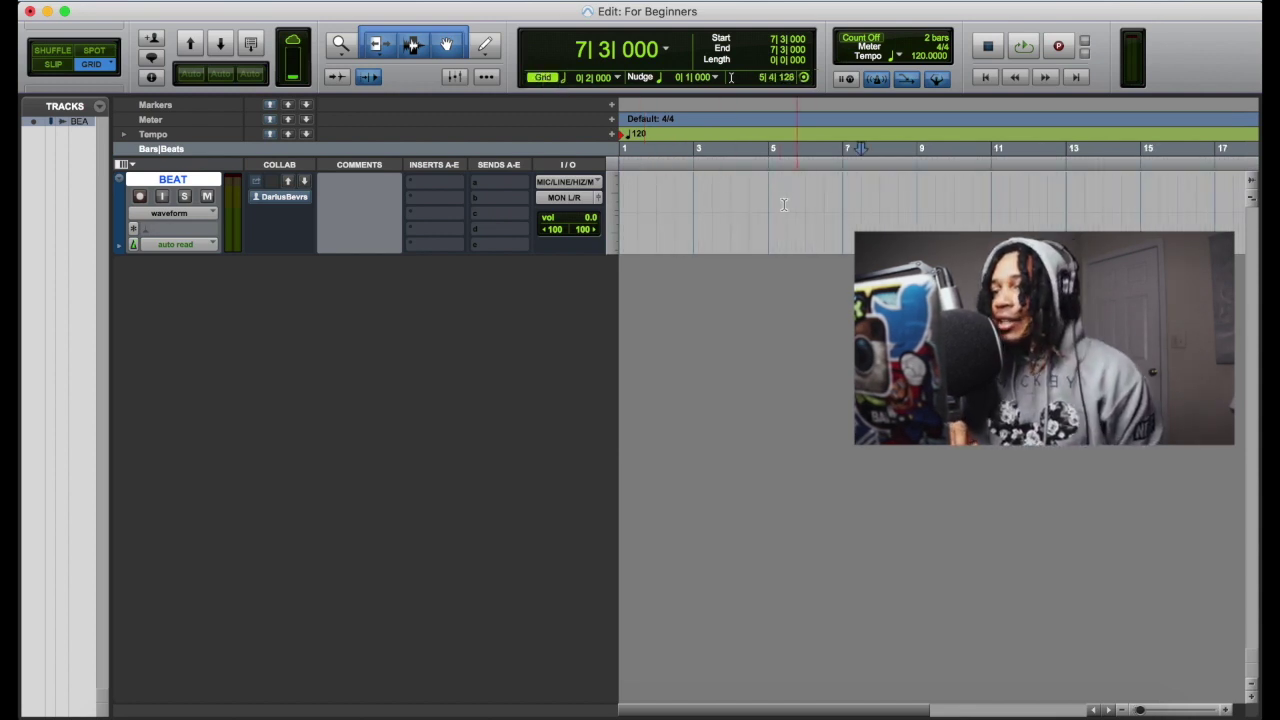
{"action": "left_click", "coordinate": [592, 78]}
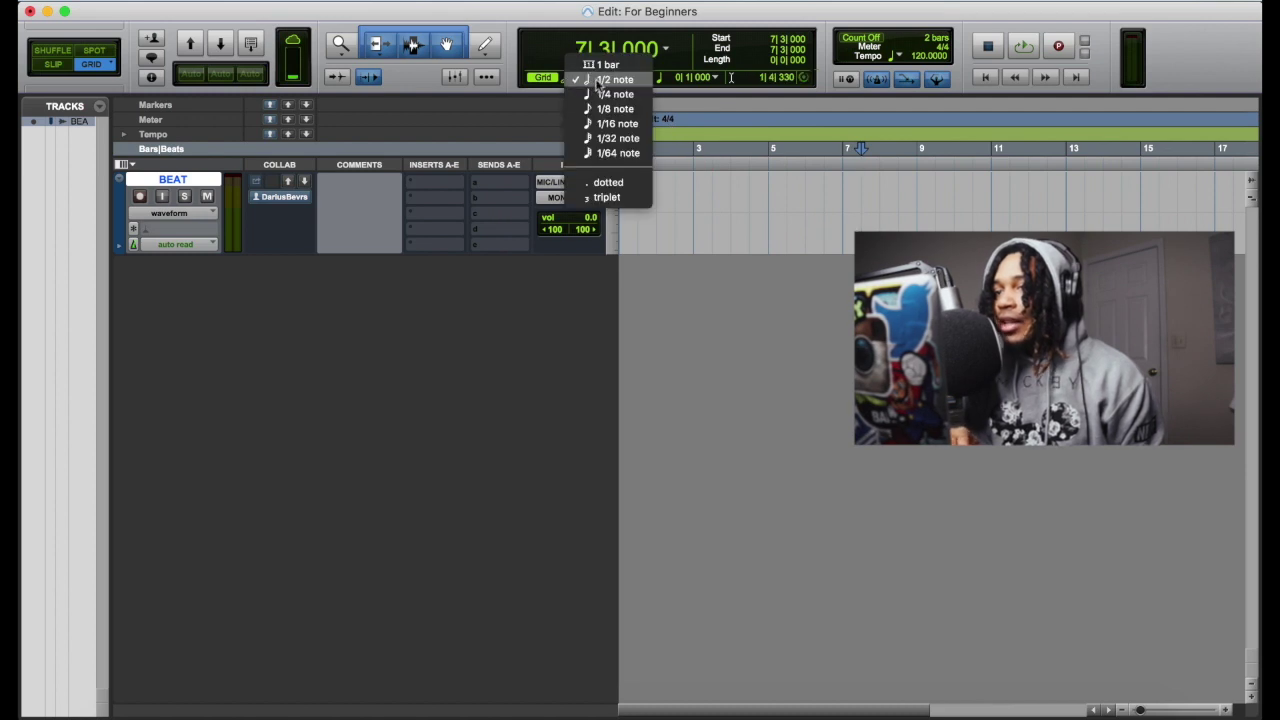
{"action": "left_click", "coordinate": [606, 65]}
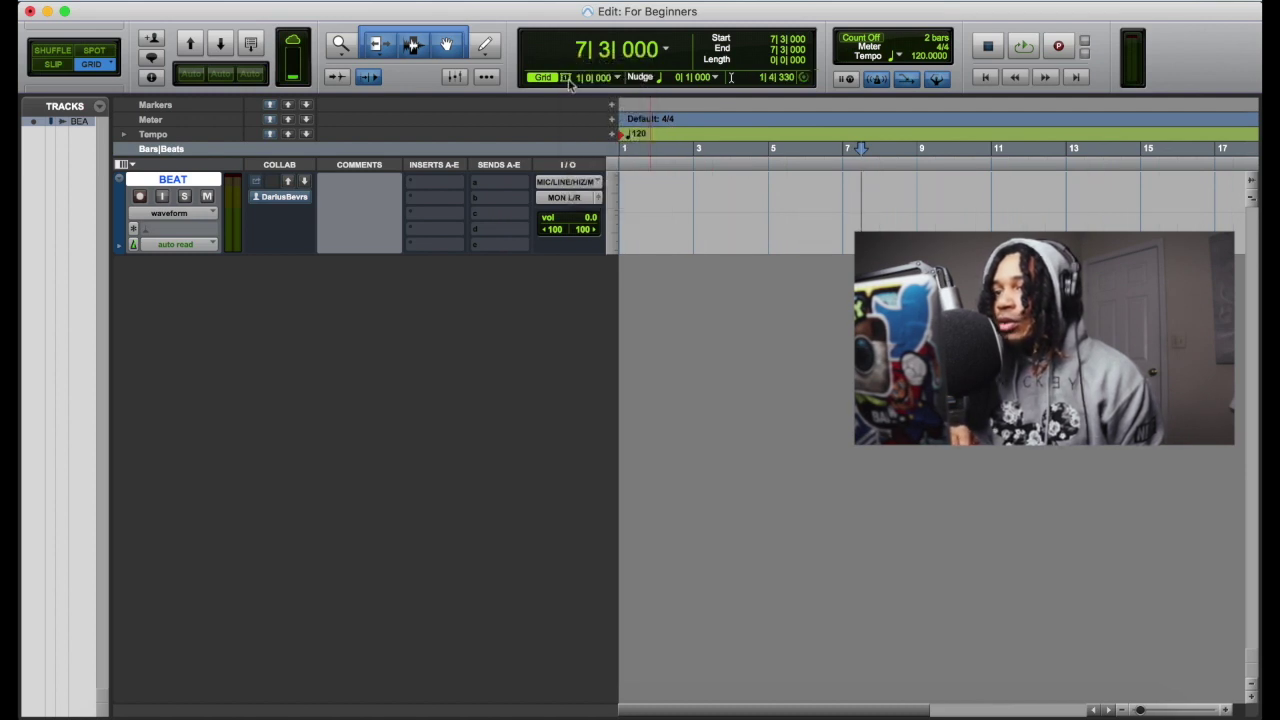
Step: Set the grid value to a 1/8 note (0|0|480) and the nudge value to 0|0|001
{"action": "left_click", "coordinate": [570, 84]}
{"action": "left_click", "coordinate": [585, 130]}
{"action": "left_click", "coordinate": [582, 80]}
{"action": "left_click", "coordinate": [590, 79]}
{"action": "mouse_move", "coordinate": [687, 77]}
{"action": "left_mouse_down"}
{"action": "mouse_move", "coordinate": [686, 90]}
{"action": "mouse_move", "coordinate": [707, 74]}
{"action": "left_mouse_up"}
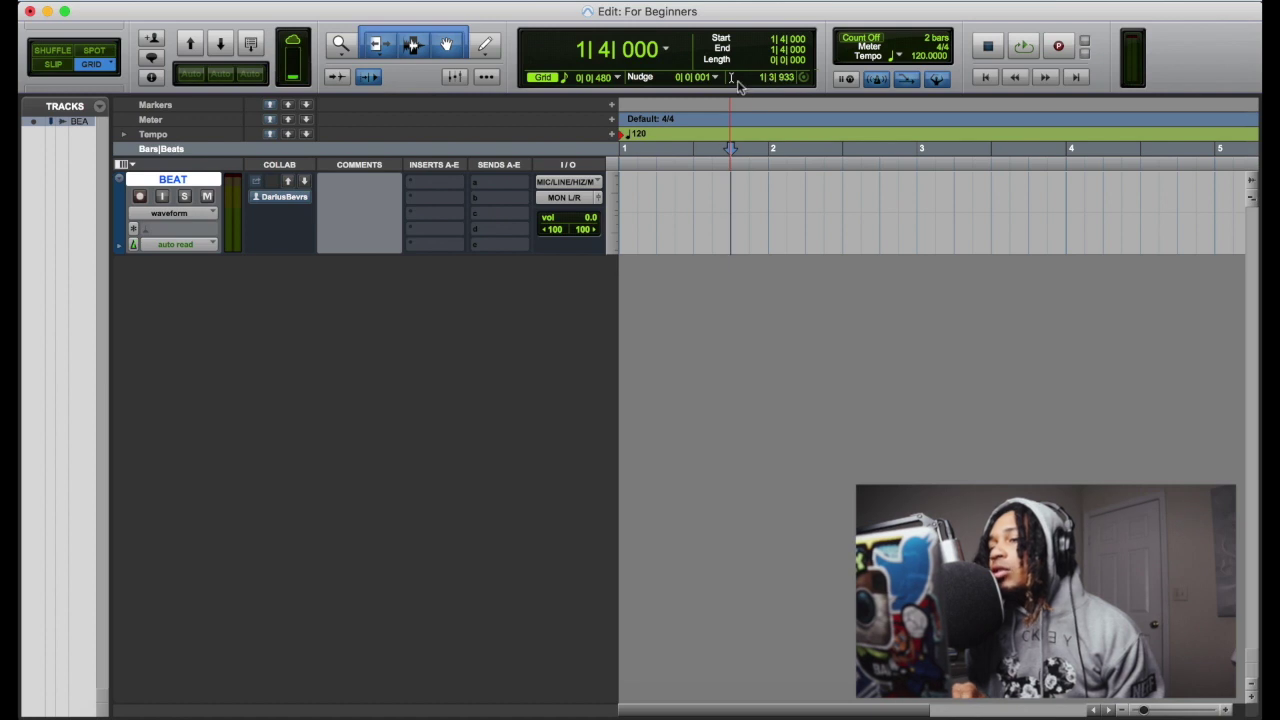
Step: Place the edit cursor at 2|1|480 on the BEAT track
{"action": "left_click", "coordinate": [787, 195]}
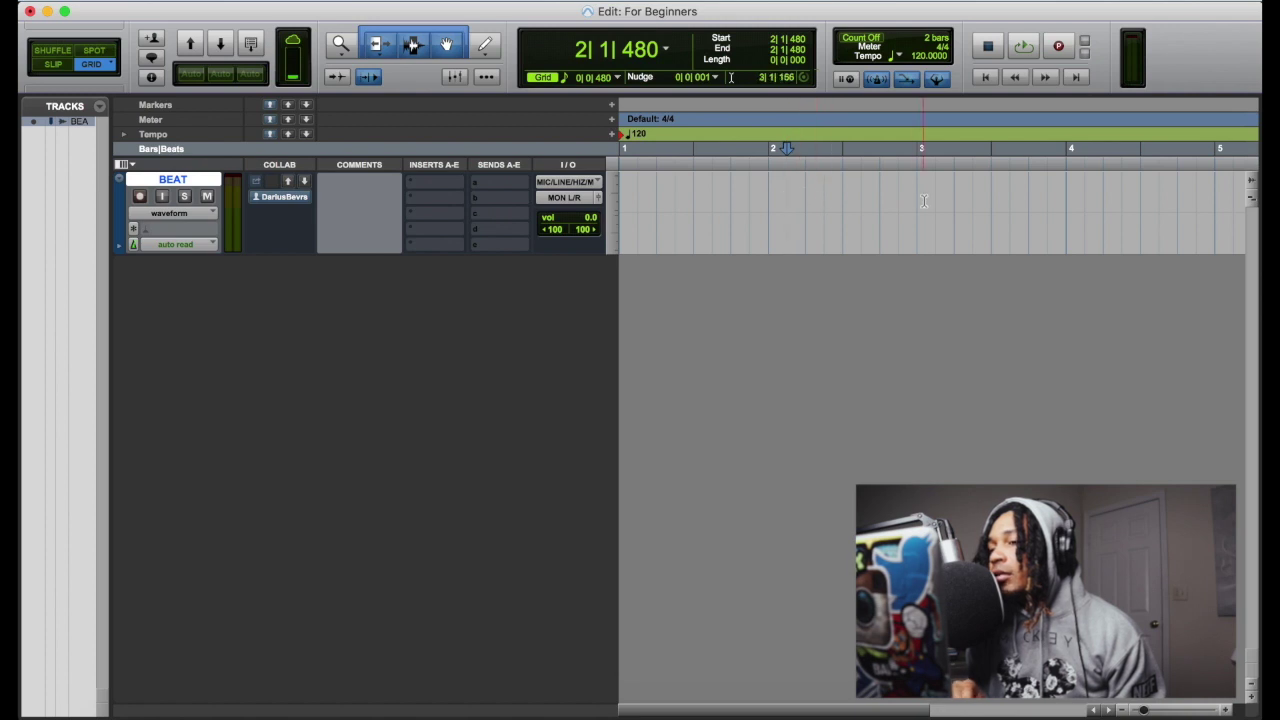
{"action": "key", "text": "r"}
{"action": "key", "text": "r"}
{"action": "key", "text": "r"}
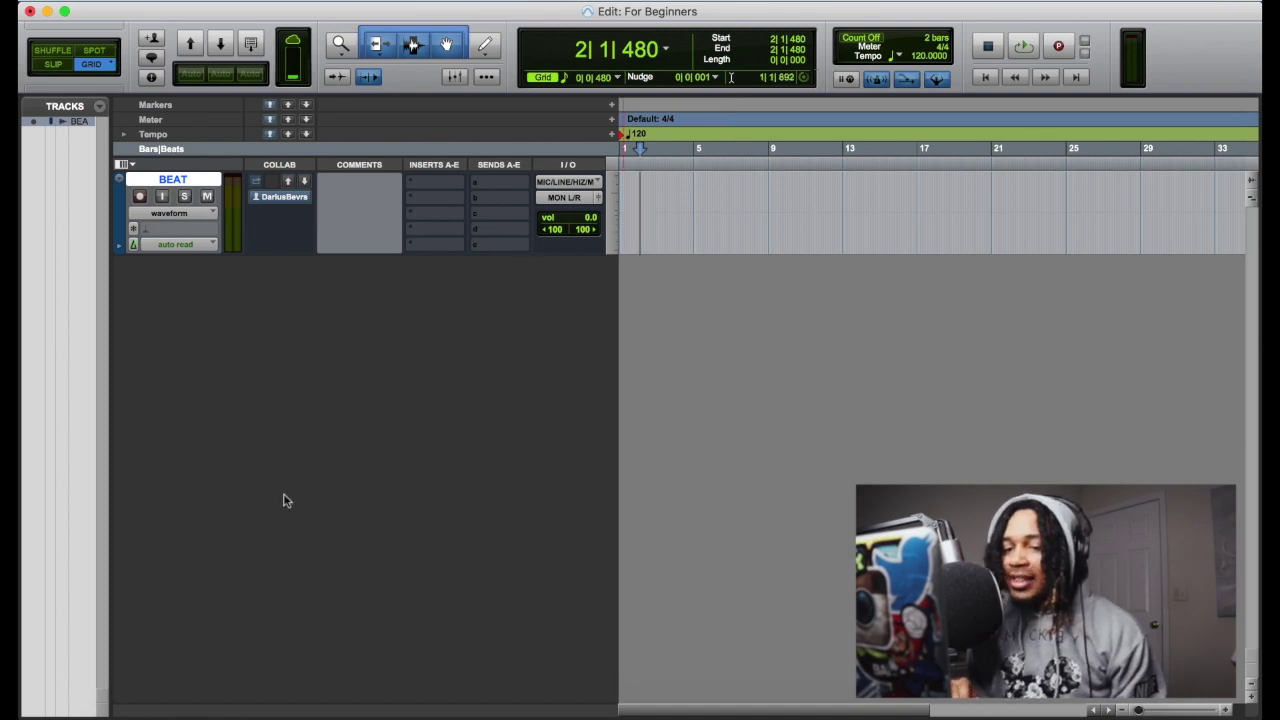
Step: Switch to Mixed In Key 8 to check the beat's tempo and return to Pro Tools
{"action": "left_click", "coordinate": [290, 710]}
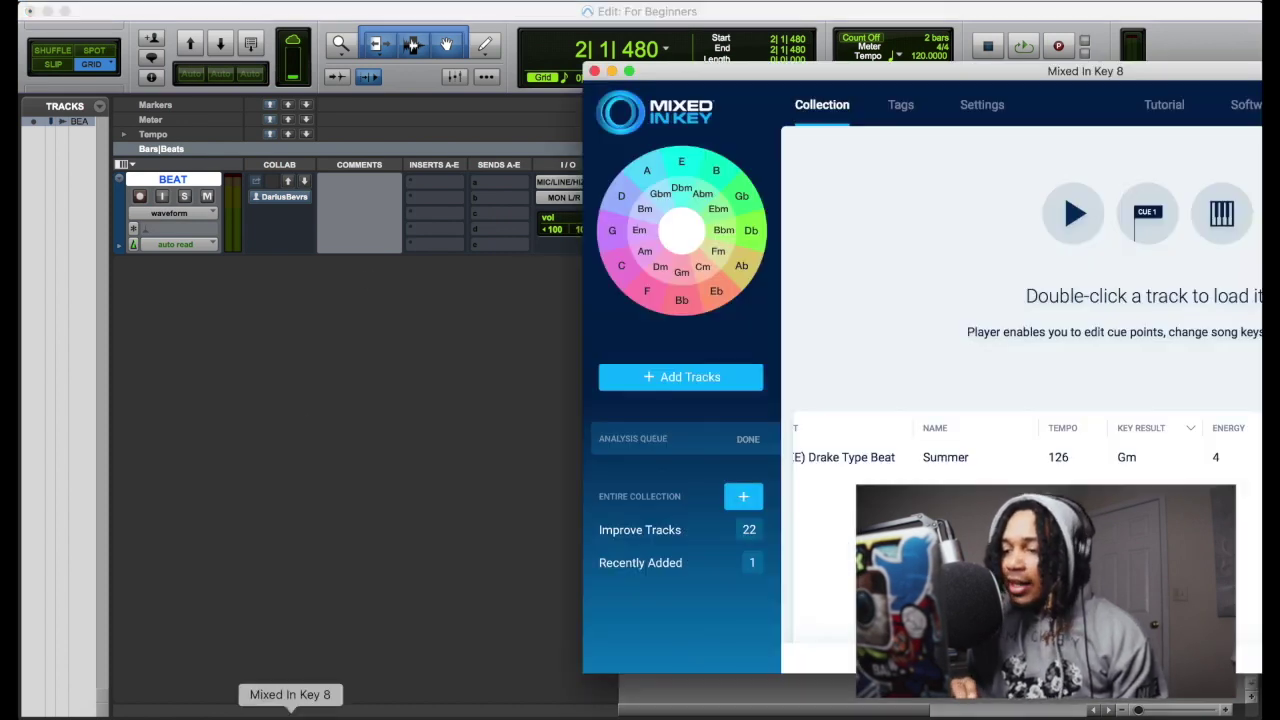
{"action": "left_click", "coordinate": [357, 590]}
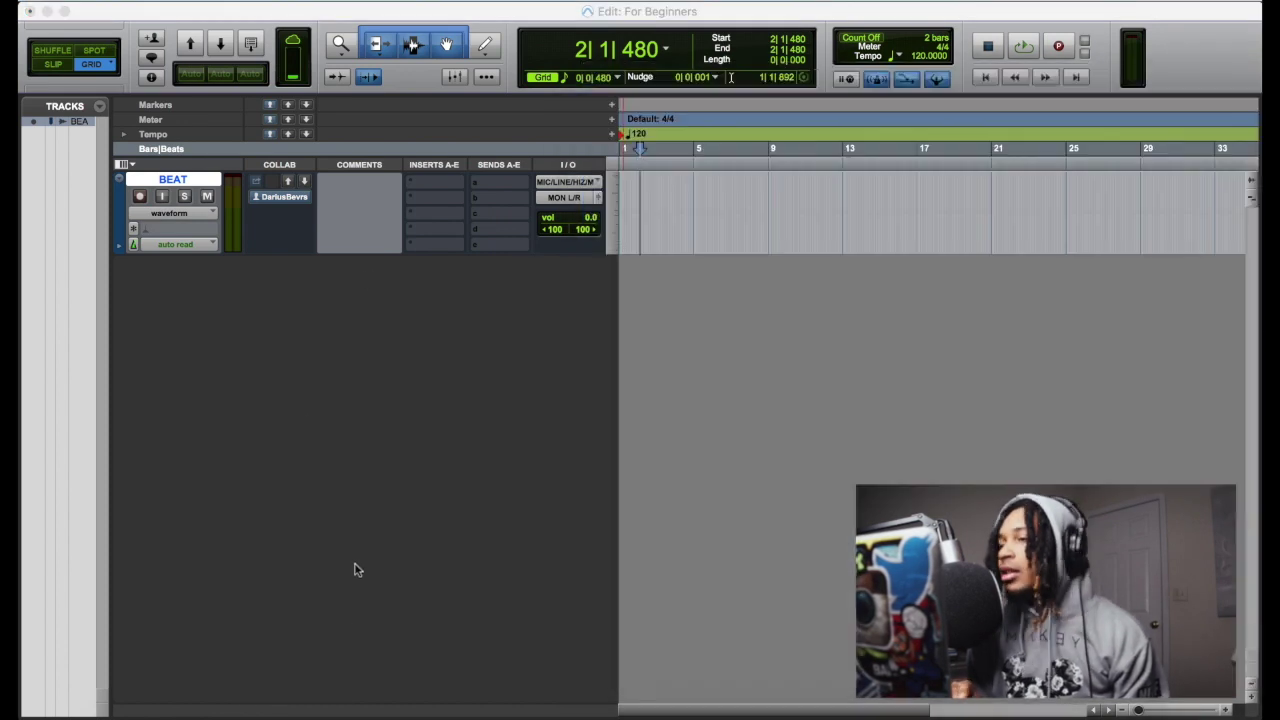
Step: Turn off the Conductor track and set the manual session tempo to 126
{"action": "left_click", "coordinate": [937, 80]}
{"action": "left_click", "coordinate": [918, 57]}
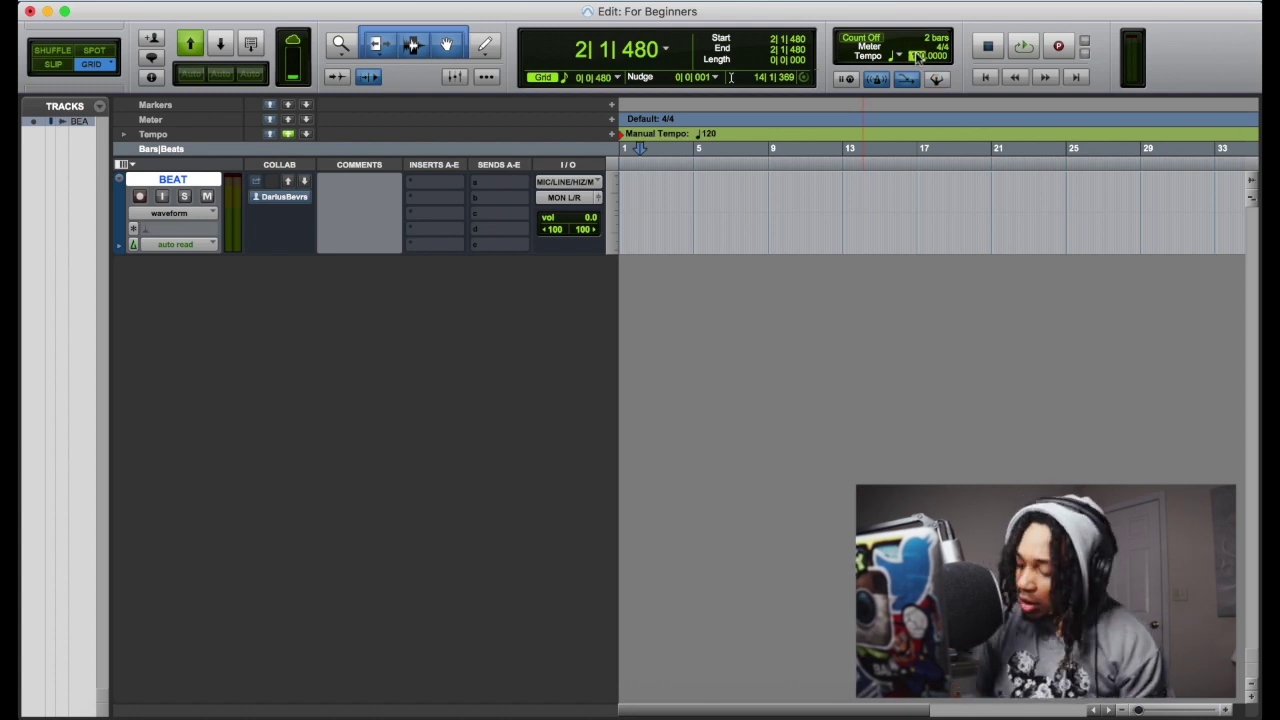
{"action": "type", "text": "146"}
{"action": "key", "text": "Return"}
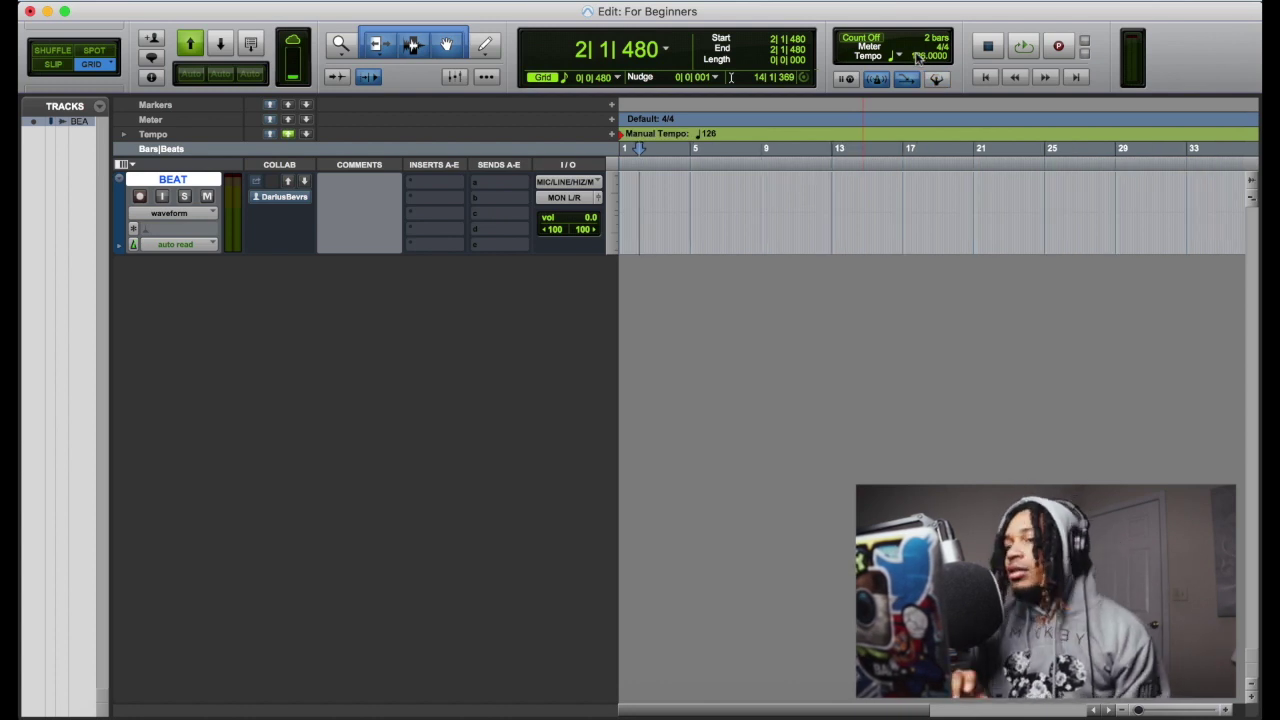
Step: Switch to Mixed In Key 8 and bring the Summer beat from its collection onto the BEAT track at 1|1|000 in Pro Tools
{"action": "left_click", "coordinate": [293, 712]}
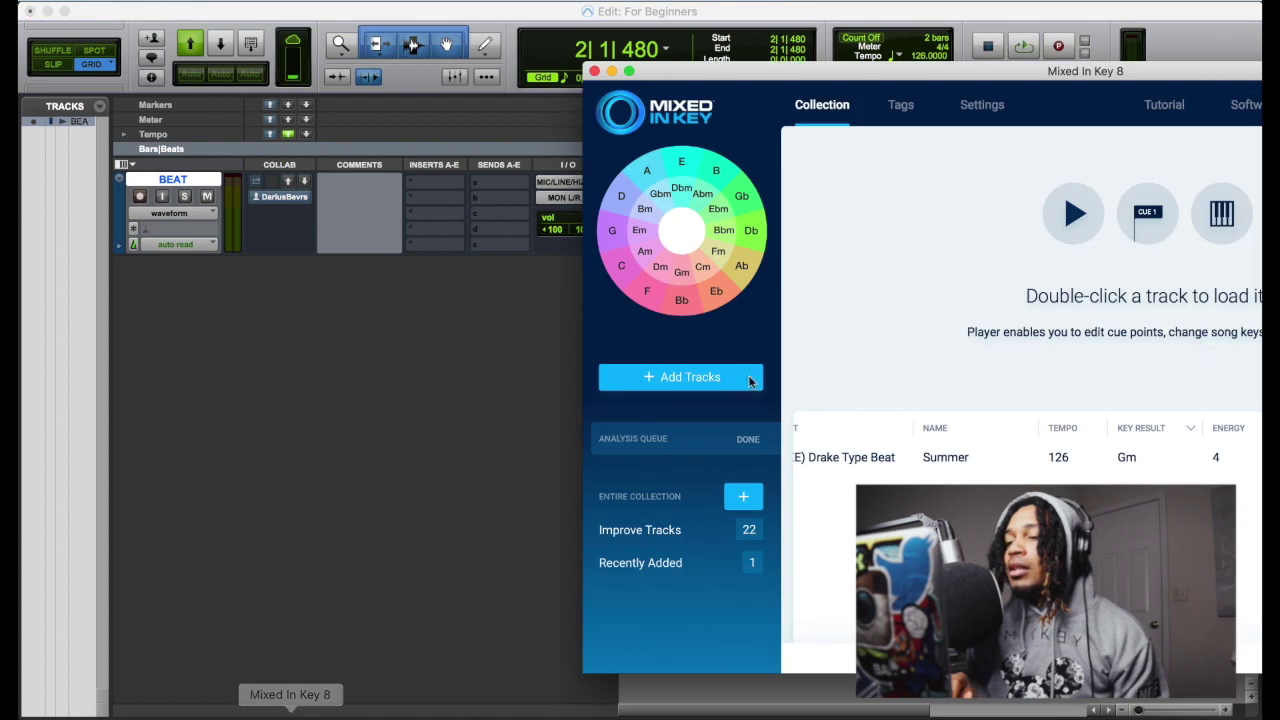
{"action": "left_click_drag", "start_coordinate": [888, 85], "coordinate": [1278, 178]}
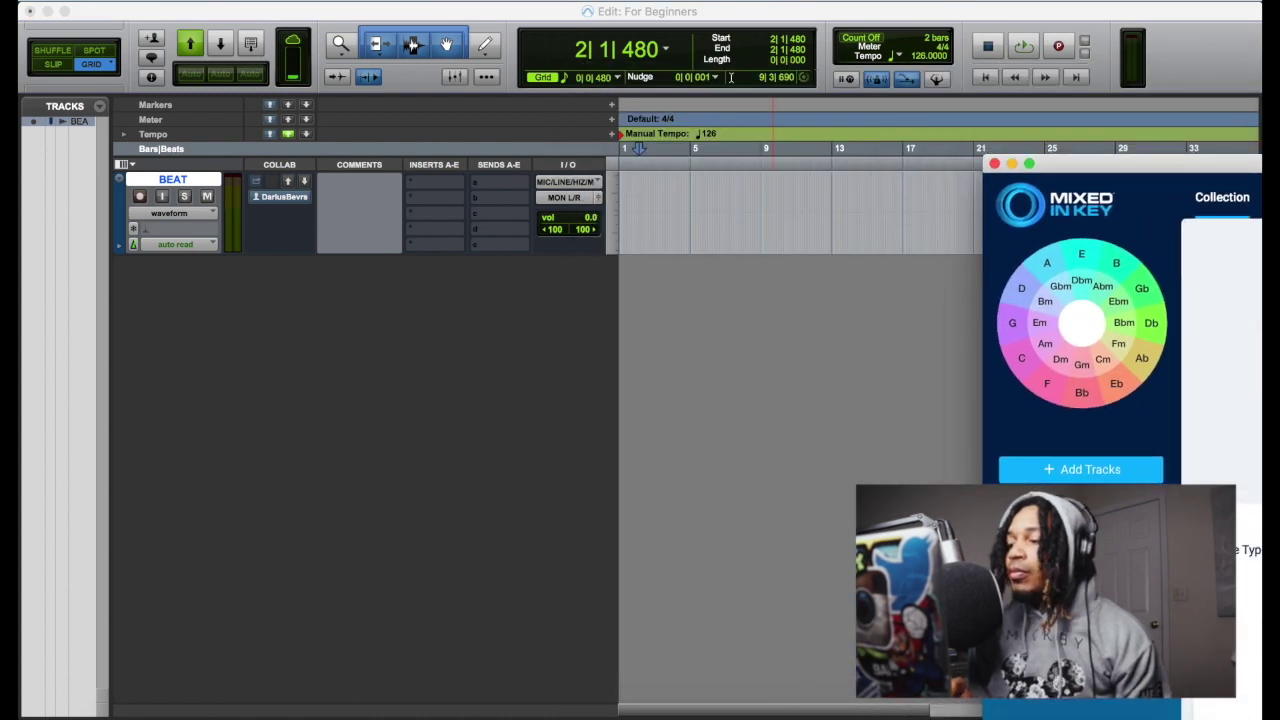
{"action": "mouse_move", "coordinate": [1200, 549]}
{"action": "left_mouse_down"}
{"action": "mouse_move", "coordinate": [731, 210]}
{"action": "mouse_move", "coordinate": [686, 233]}
{"action": "mouse_move", "coordinate": [633, 233]}
{"action": "left_mouse_up"}
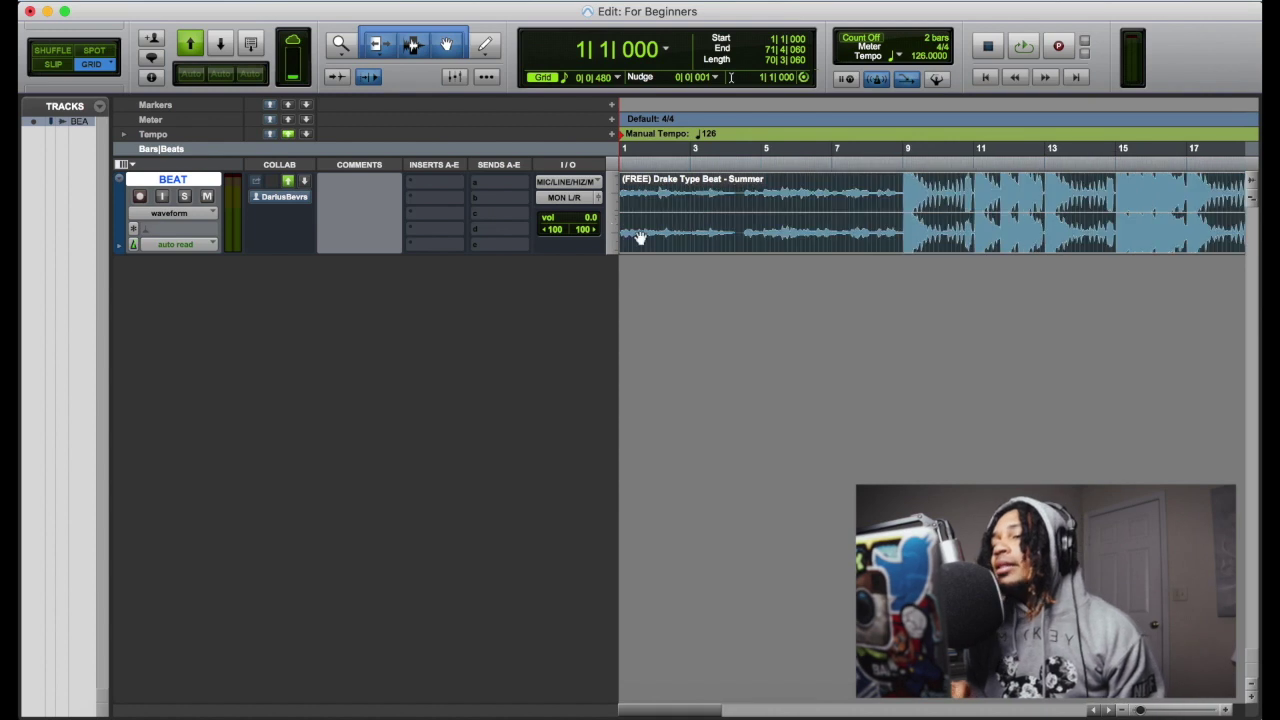
Step: Deselect the beat clip and place the edit cursor at 4|4|000 on the BEAT track
{"action": "left_click", "coordinate": [712, 244]}
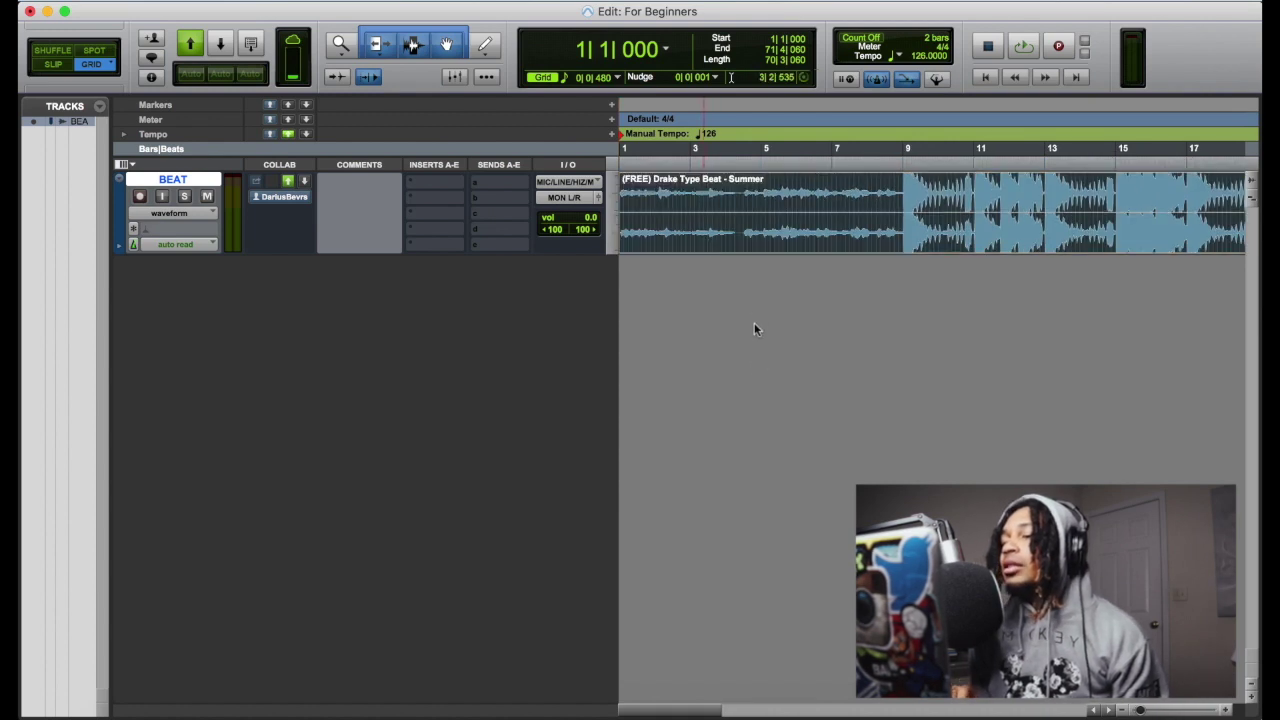
{"action": "left_click", "coordinate": [754, 209]}
{"action": "key", "text": "r"}
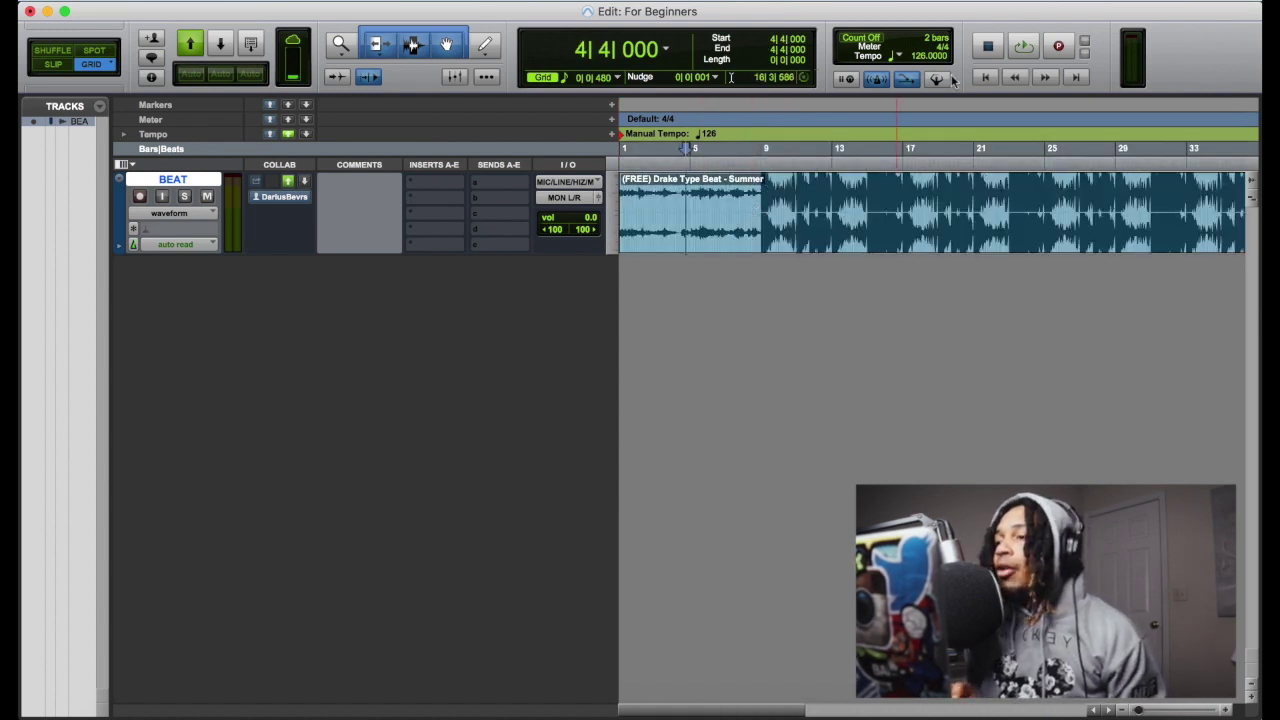
{"action": "key", "text": "r"}
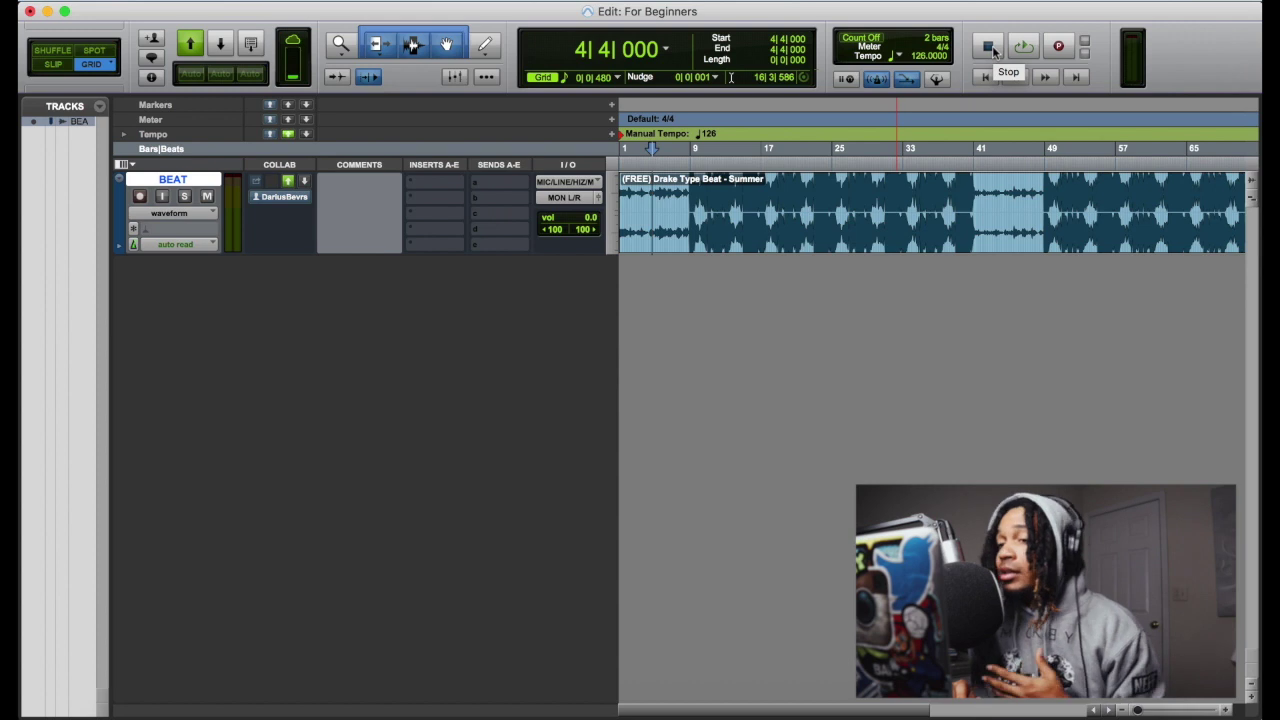
Step: Switch the record mode to Normal and back to QuickPunch, and view the playback mode options without changing them
{"action": "right_click", "coordinate": [1060, 48]}
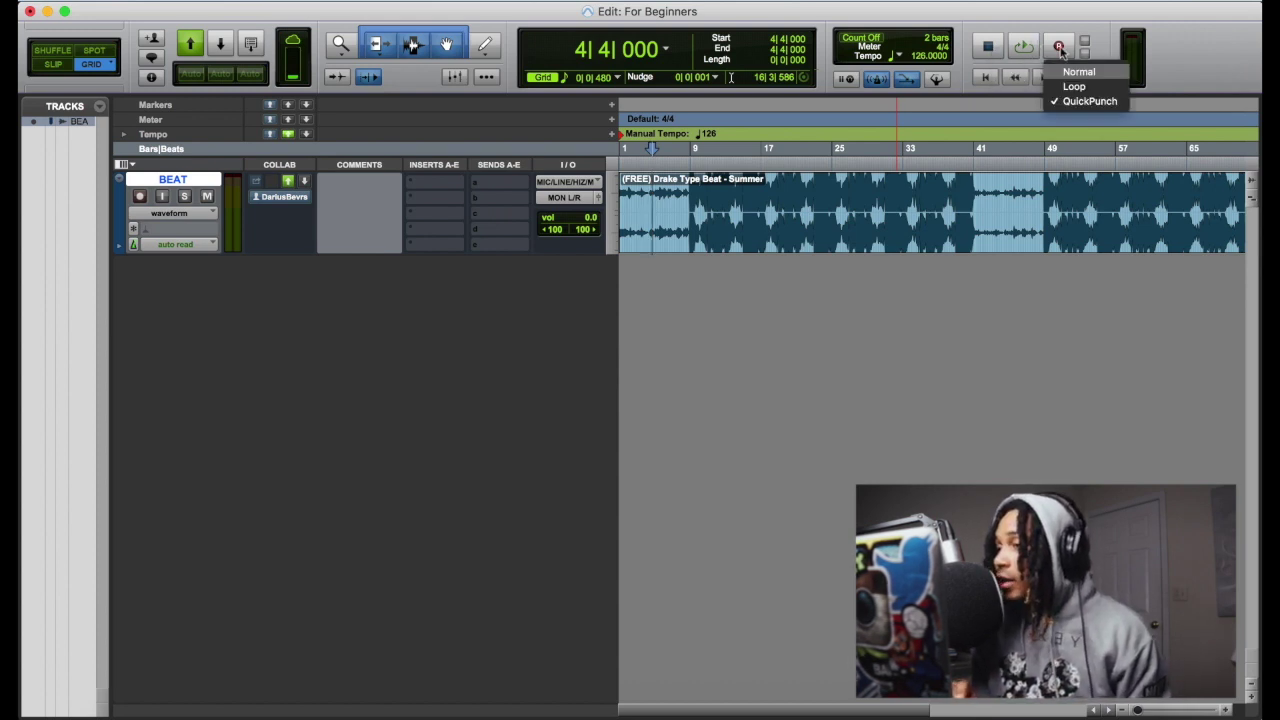
{"action": "left_click", "coordinate": [1067, 72]}
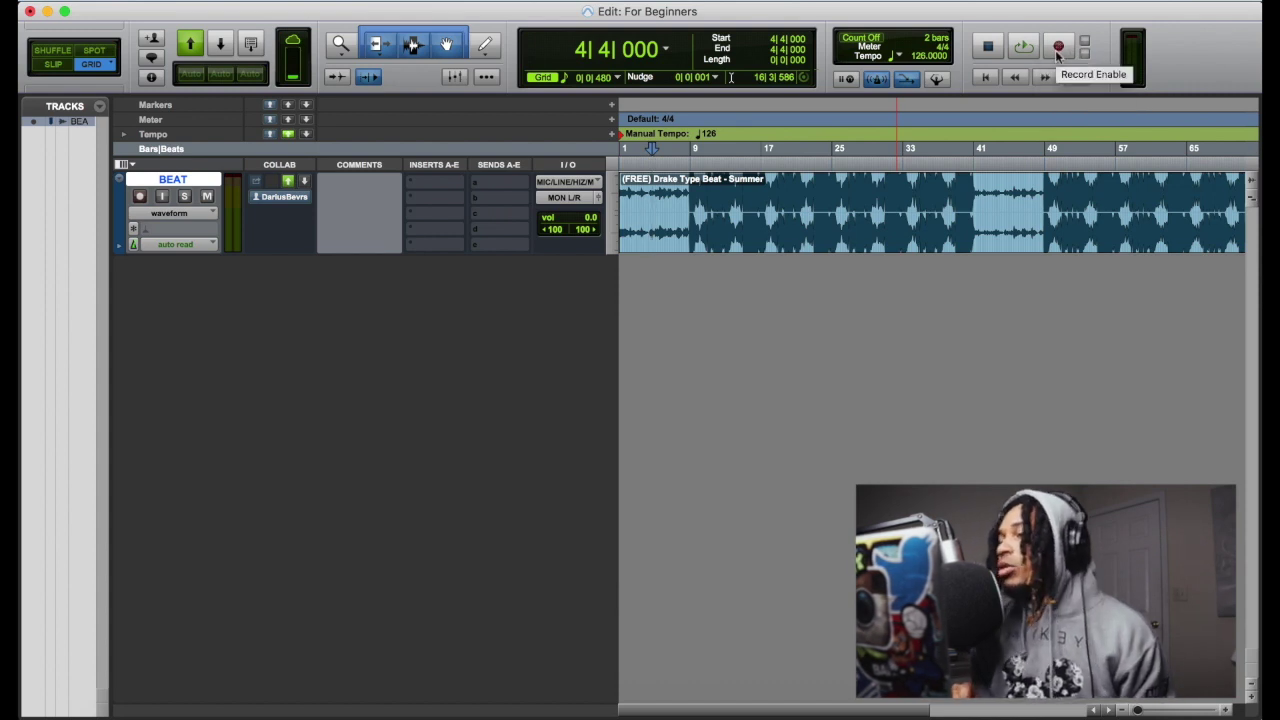
{"action": "right_click", "coordinate": [1058, 50]}
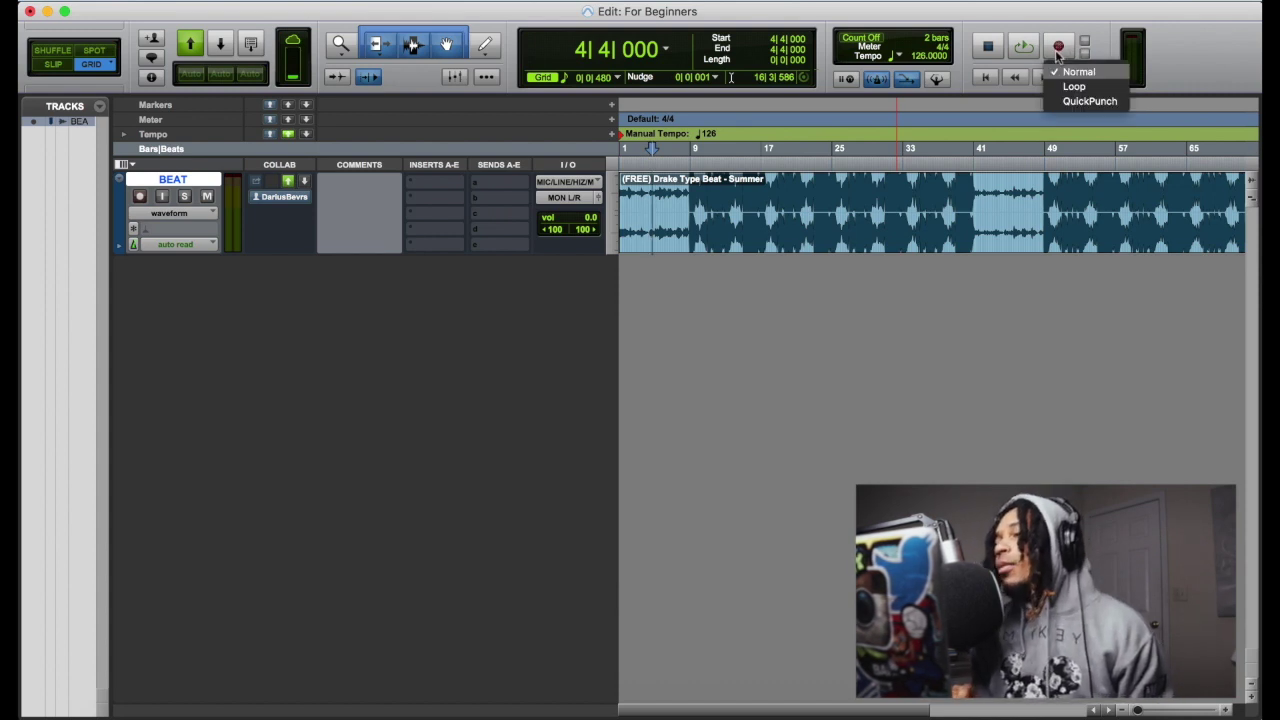
{"action": "left_click", "coordinate": [1068, 102]}
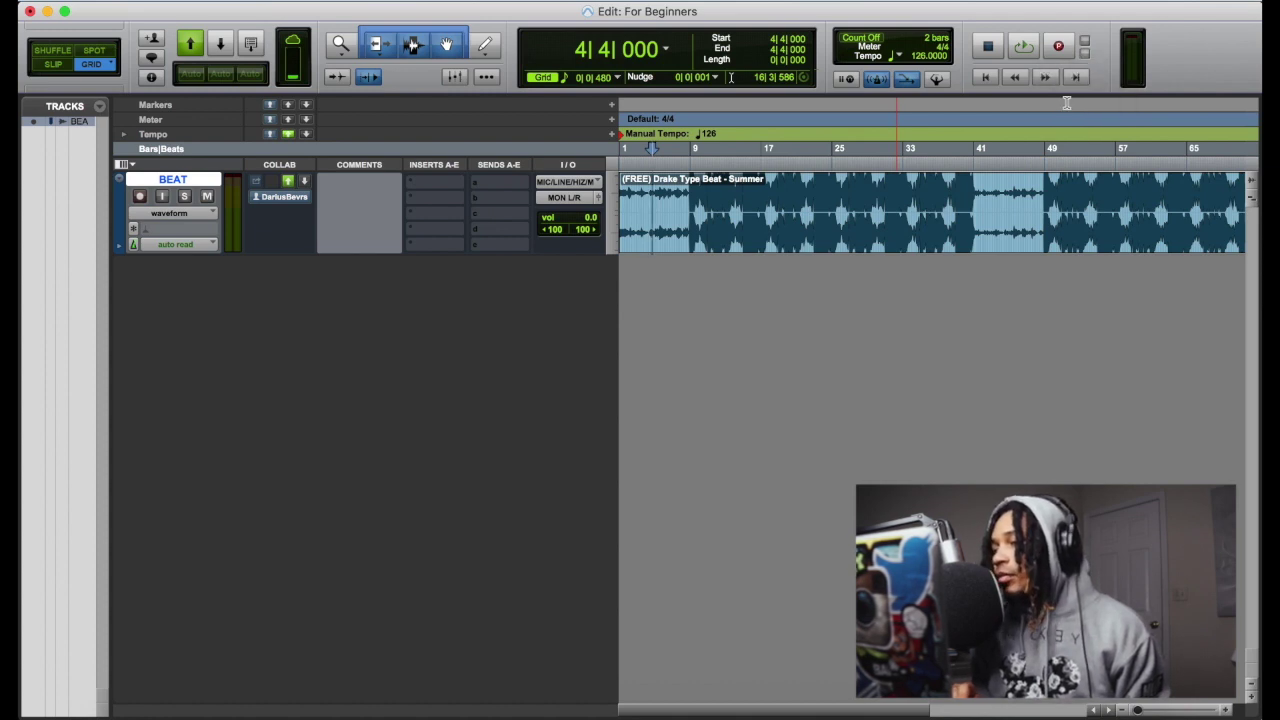
{"action": "right_click", "coordinate": [1021, 47]}
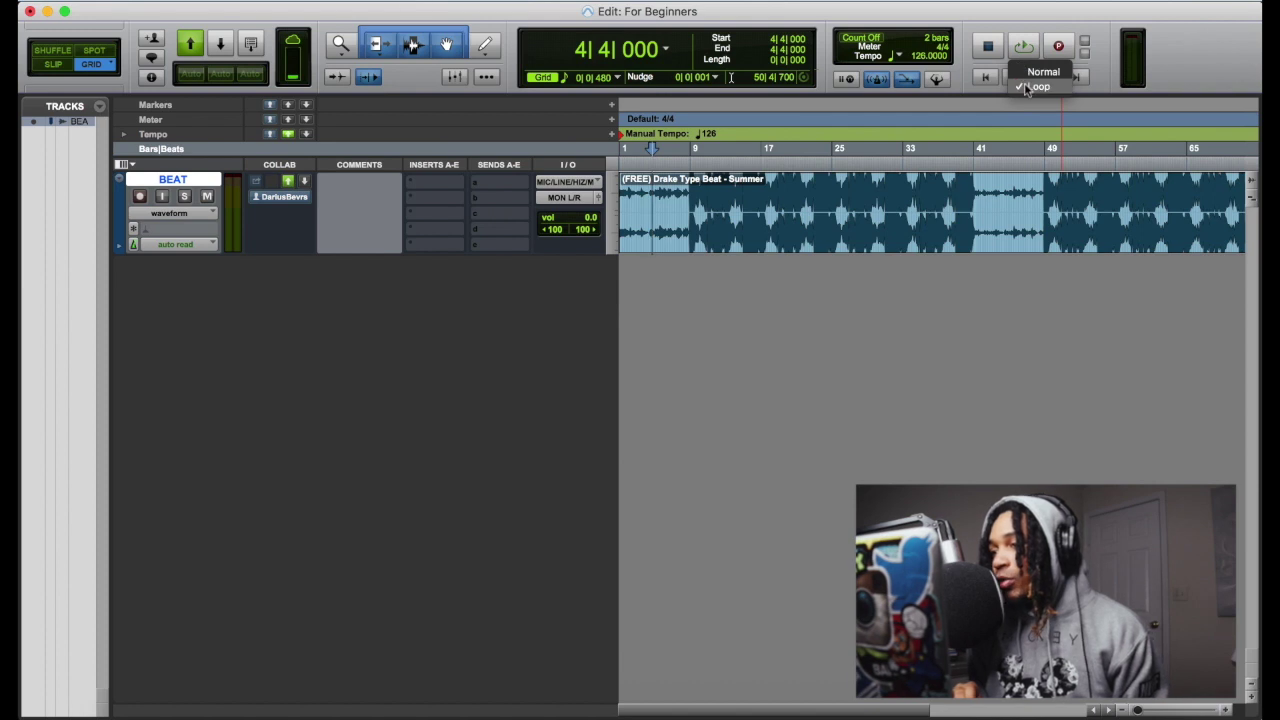
{"action": "left_click", "coordinate": [801, 308]}
Step: Return the edit cursor to the session start and create one mono audio track named REC
{"action": "key", "text": "Return"}
{"action": "key", "text": "shift+super+n"}
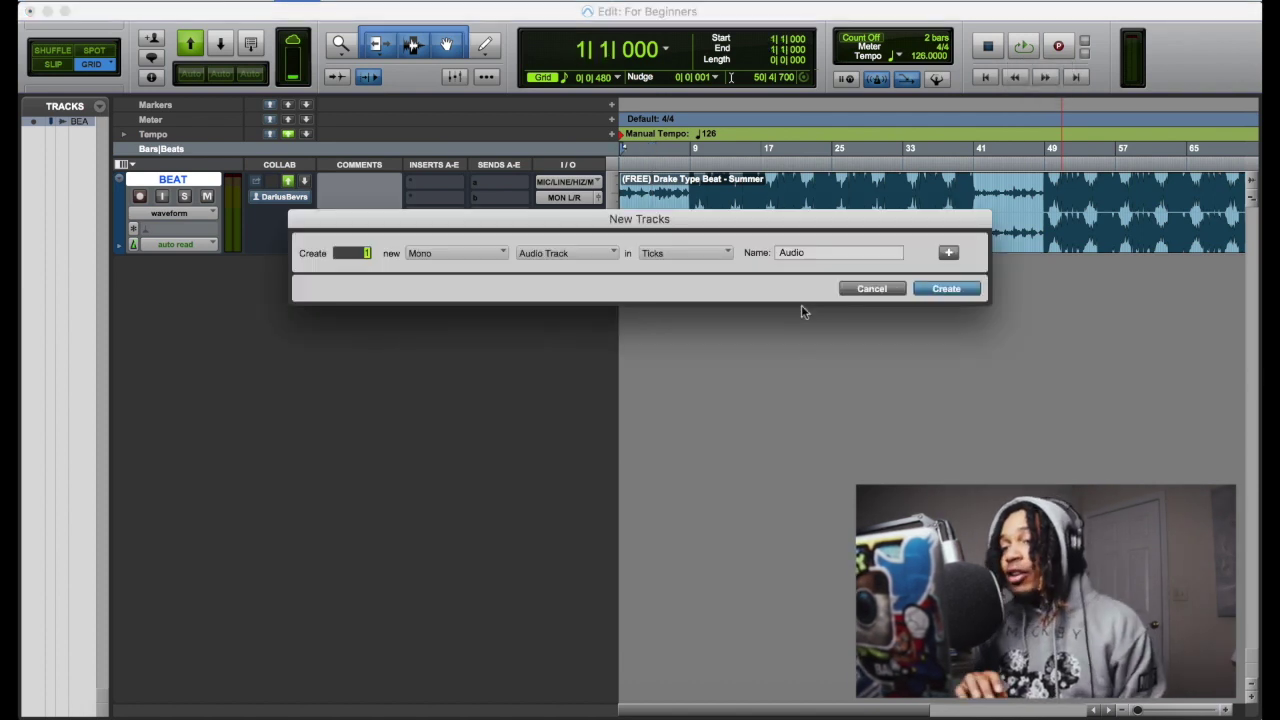
{"action": "double_click", "coordinate": [834, 247]}
{"action": "type", "text": "REC"}
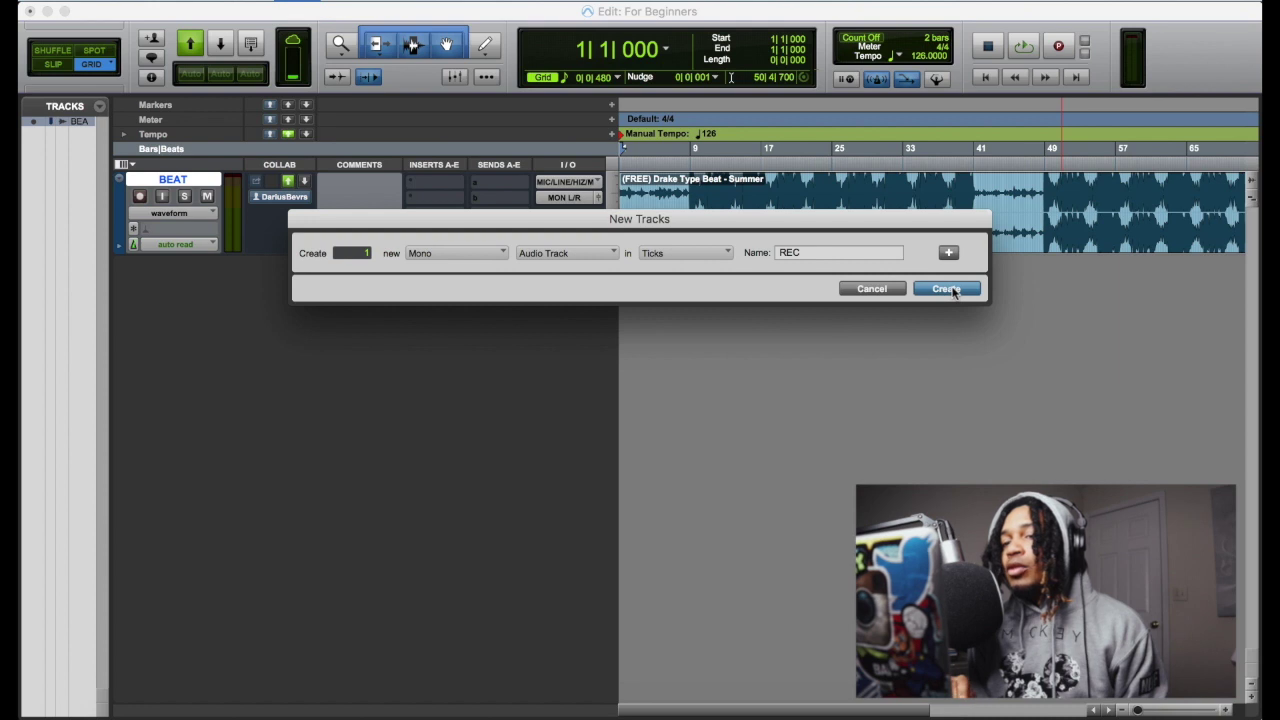
{"action": "left_click", "coordinate": [947, 289]}
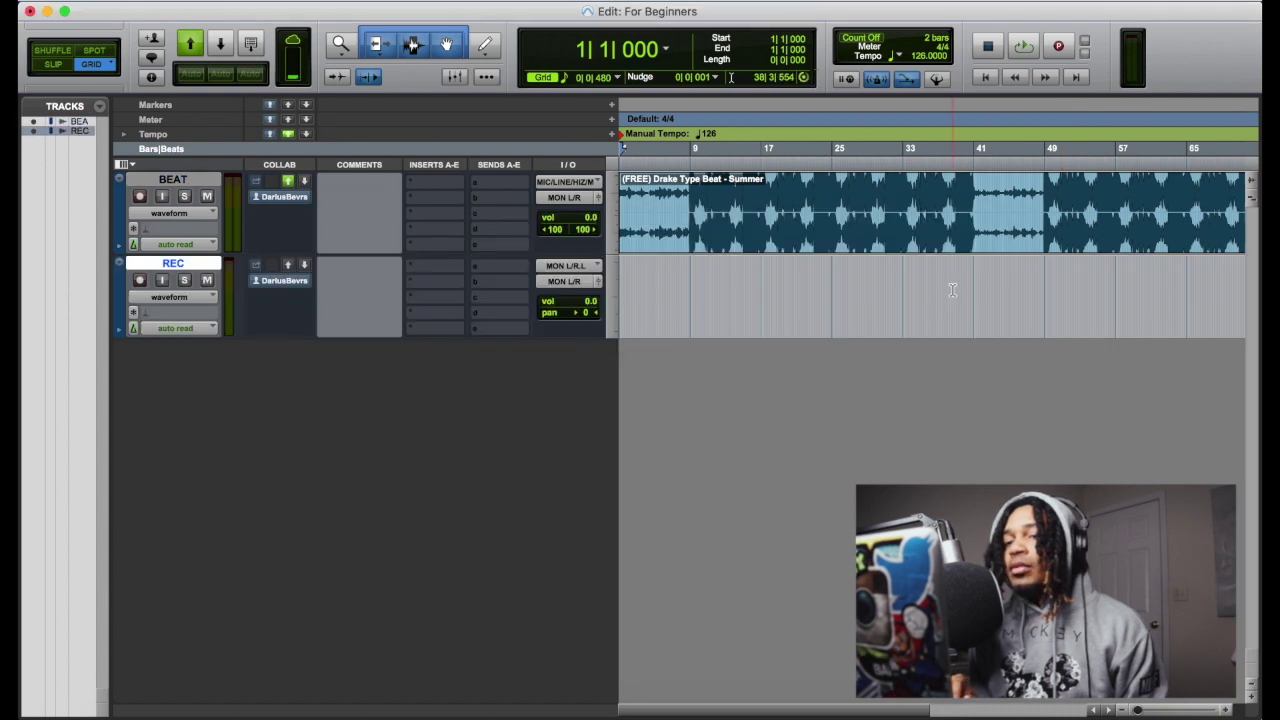
Step: Insert Dyn3 Compressor/Limiter (mono) on the REC track with its gain set to 14.3 dB, and close the plug-in window
{"action": "left_click", "coordinate": [452, 269]}
{"action": "mouse_move", "coordinate": [480, 267]}
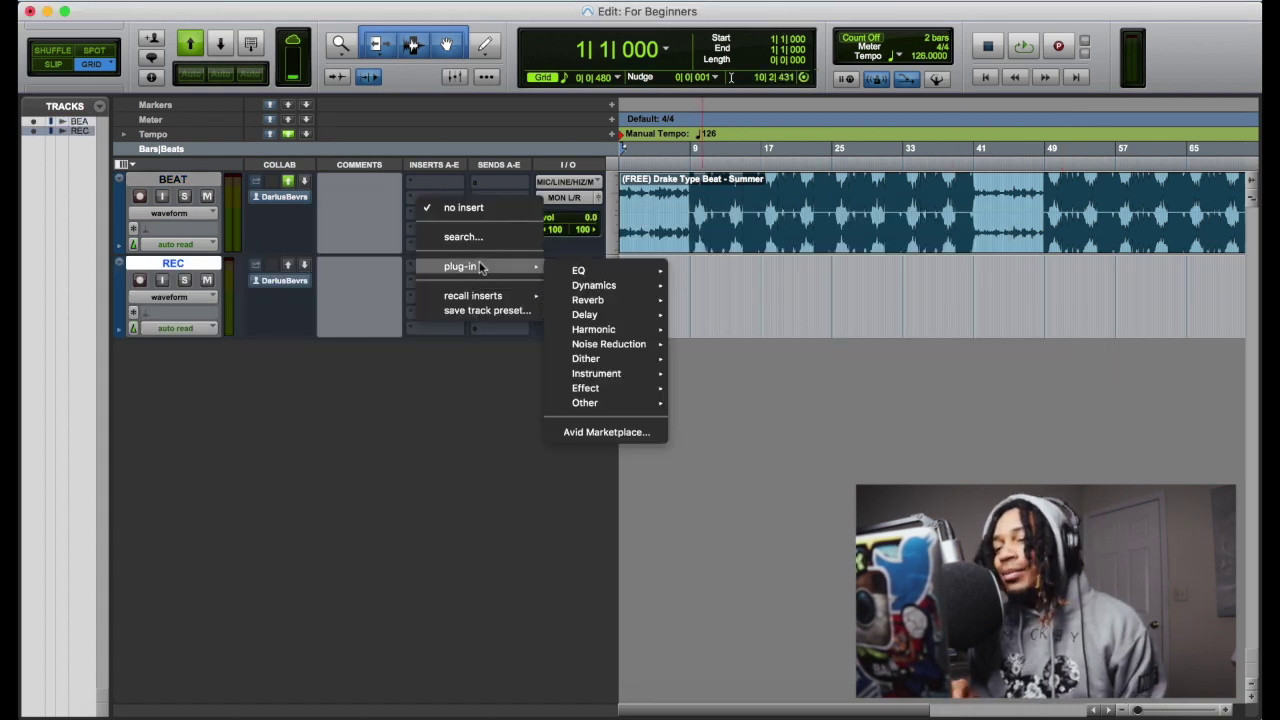
{"action": "mouse_move", "coordinate": [616, 278]}
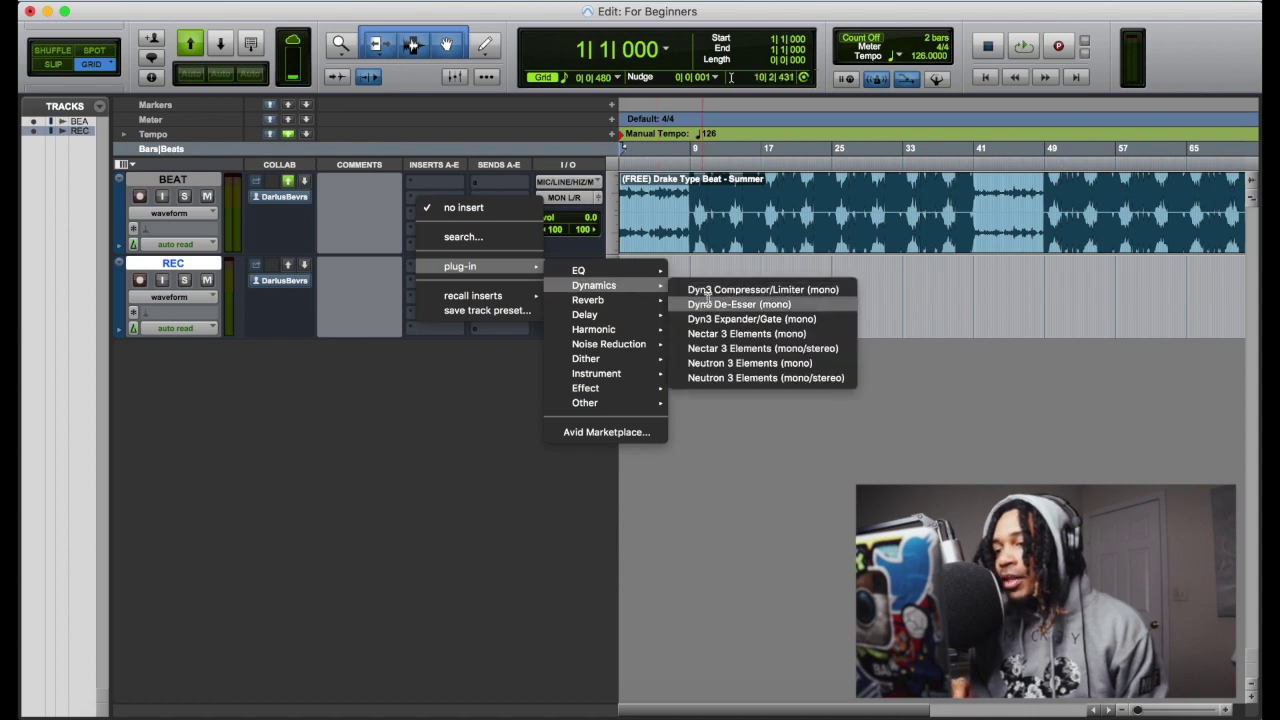
{"action": "left_click", "coordinate": [710, 298]}
{"action": "left_click_drag", "start_coordinate": [636, 278], "coordinate": [641, 222]}
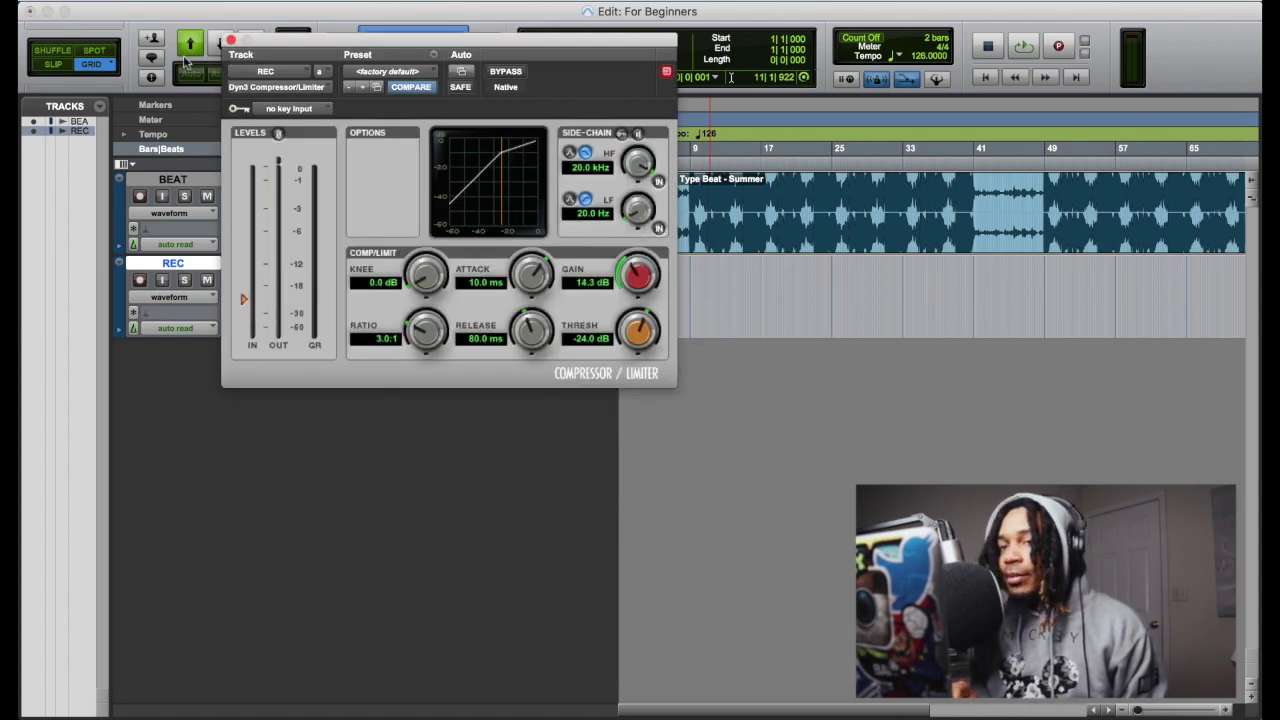
{"action": "left_click", "coordinate": [231, 41]}
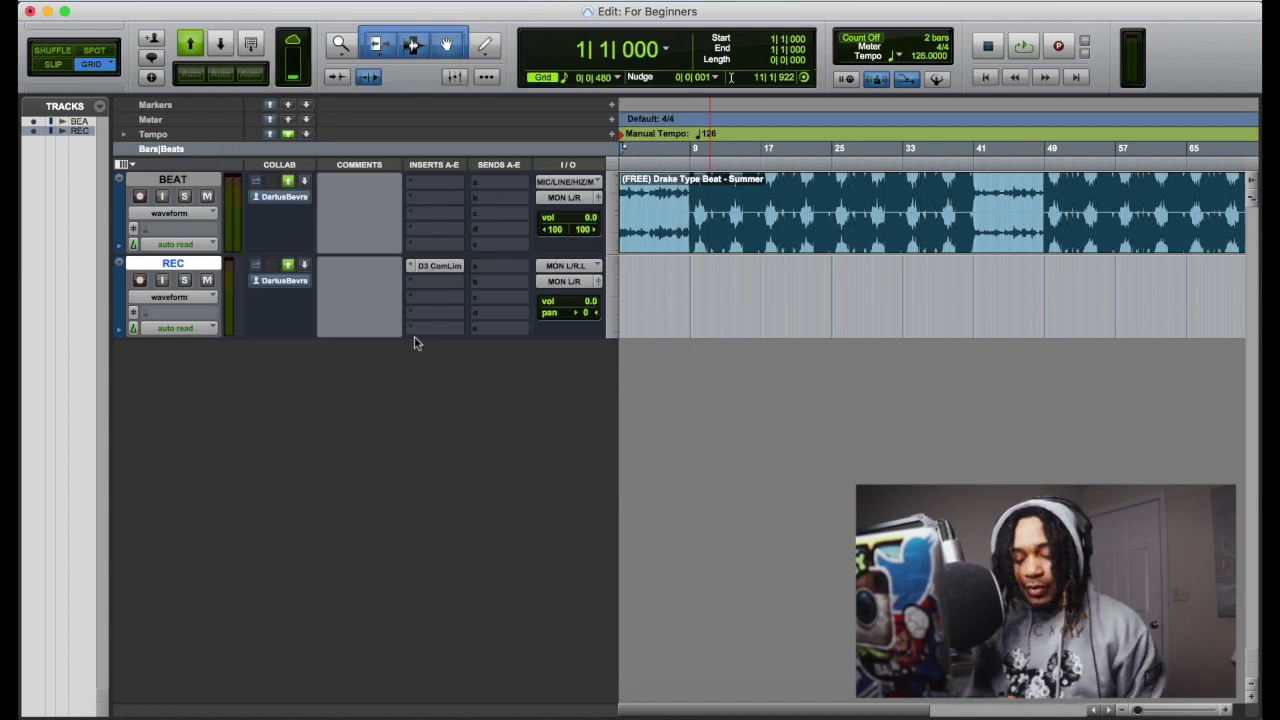
Step: Create one mono audio track named VOX and copy the compressor insert from REC onto it
{"action": "key", "text": "super+shift+n"}
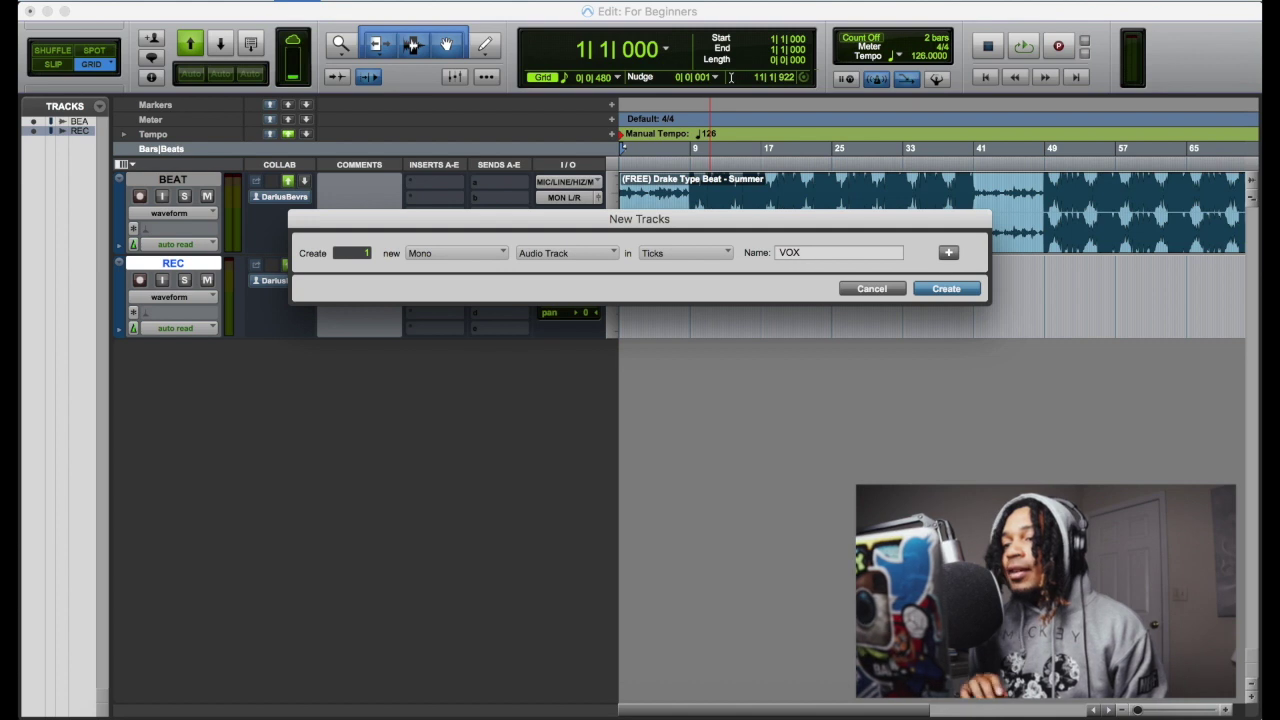
{"action": "key", "text": "Return"}
{"action": "left_click_drag", "start_coordinate": [450, 271], "coordinate": [452, 353]}
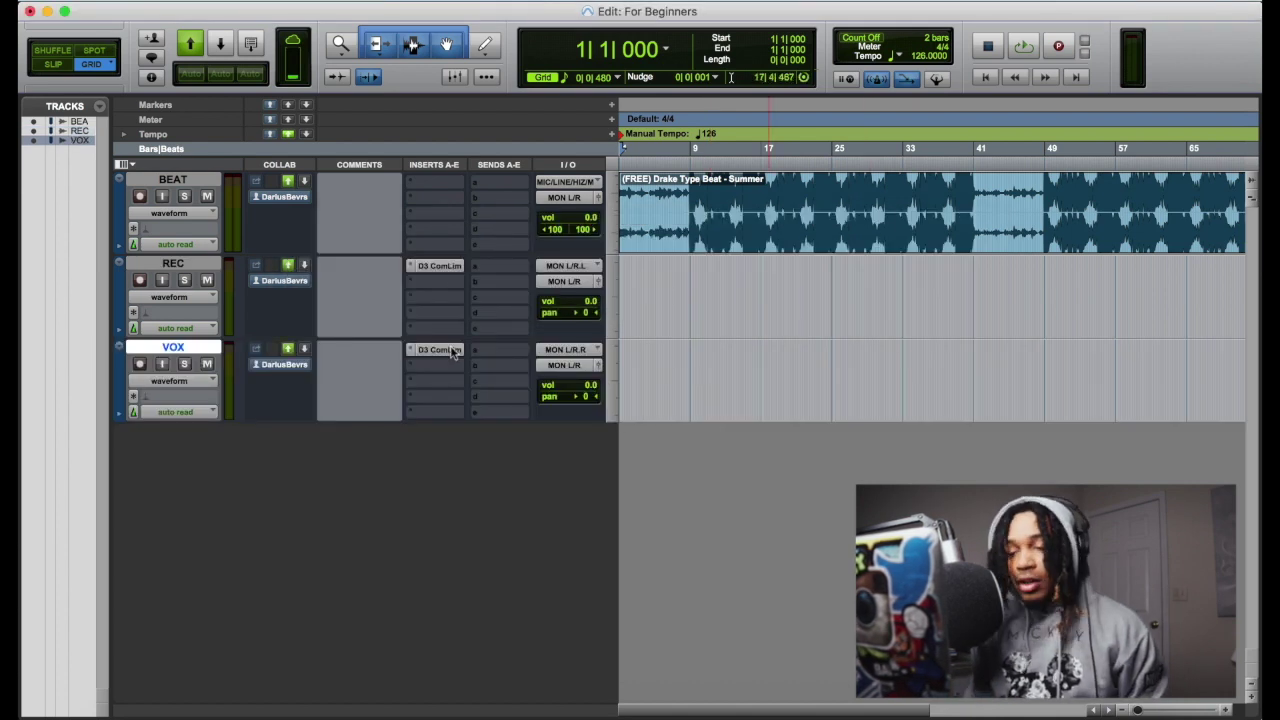
Step: Create one stereo Master Fader track with the default name and deselect it
{"action": "key", "text": "super+shift+n"}
{"action": "left_click", "coordinate": [584, 256]}
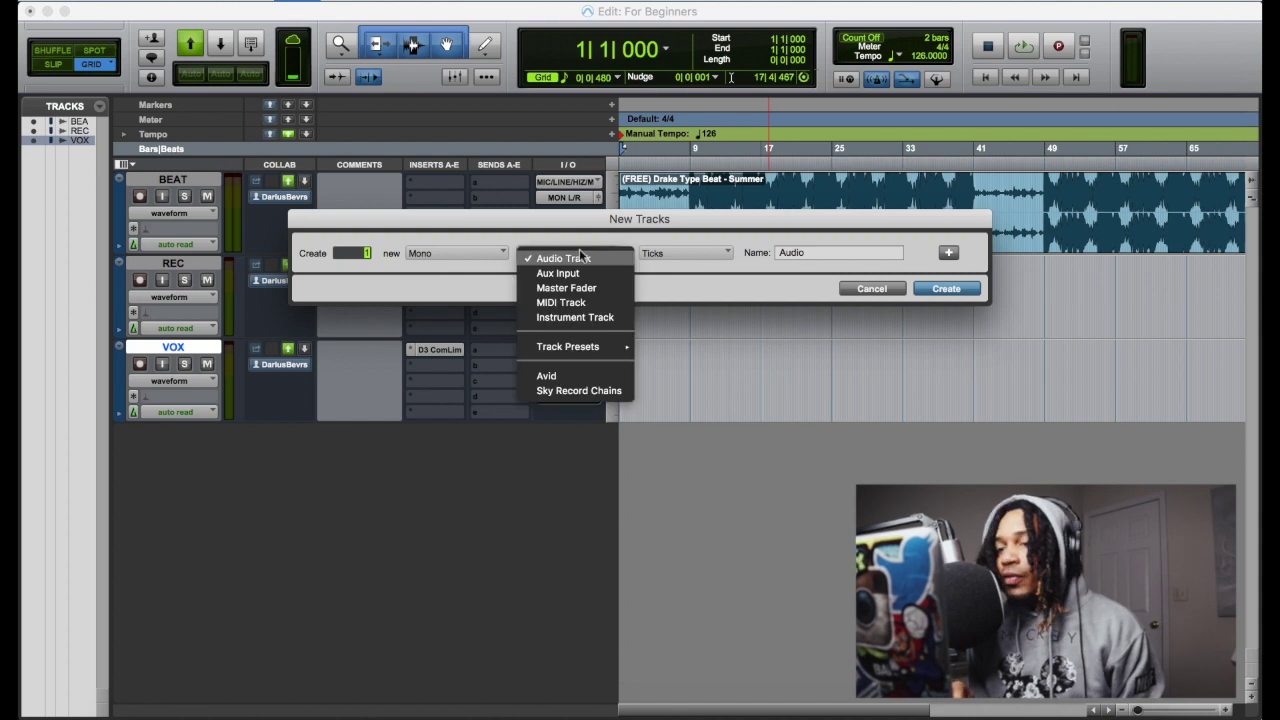
{"action": "left_click", "coordinate": [560, 289]}
{"action": "left_click", "coordinate": [474, 252]}
{"action": "left_click", "coordinate": [445, 272]}
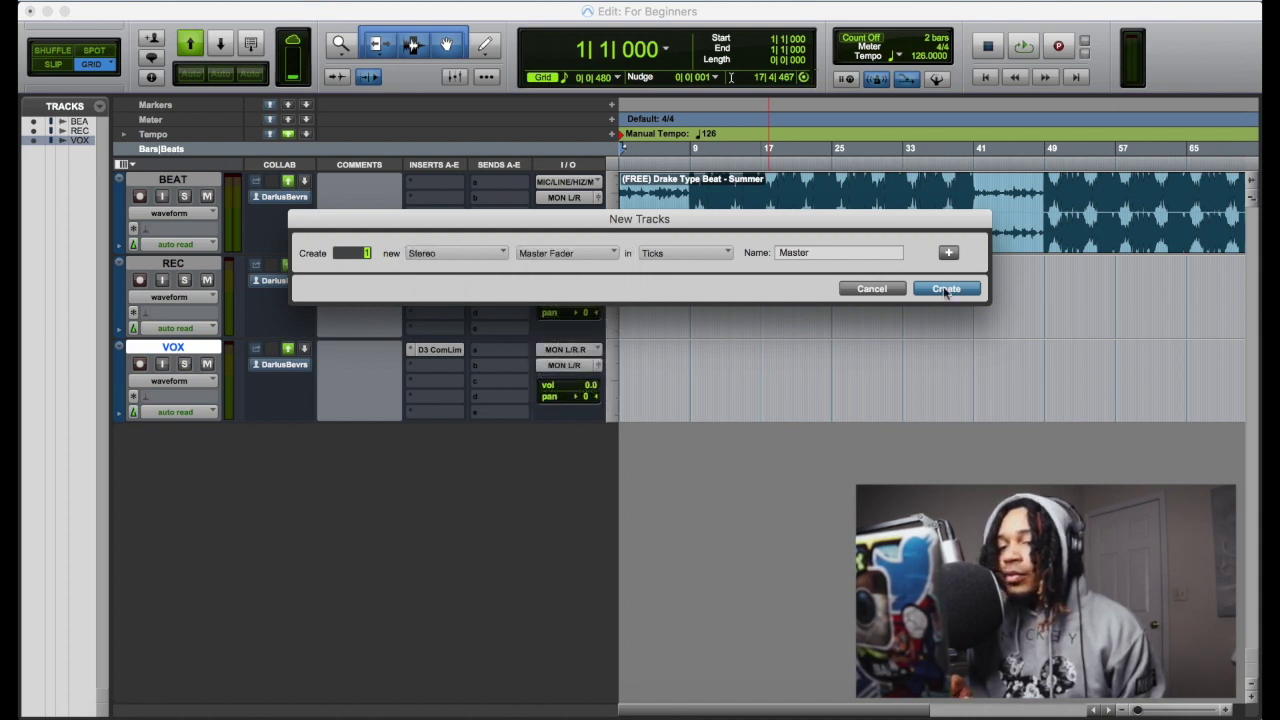
{"action": "left_click", "coordinate": [946, 289]}
{"action": "left_click", "coordinate": [157, 434]}
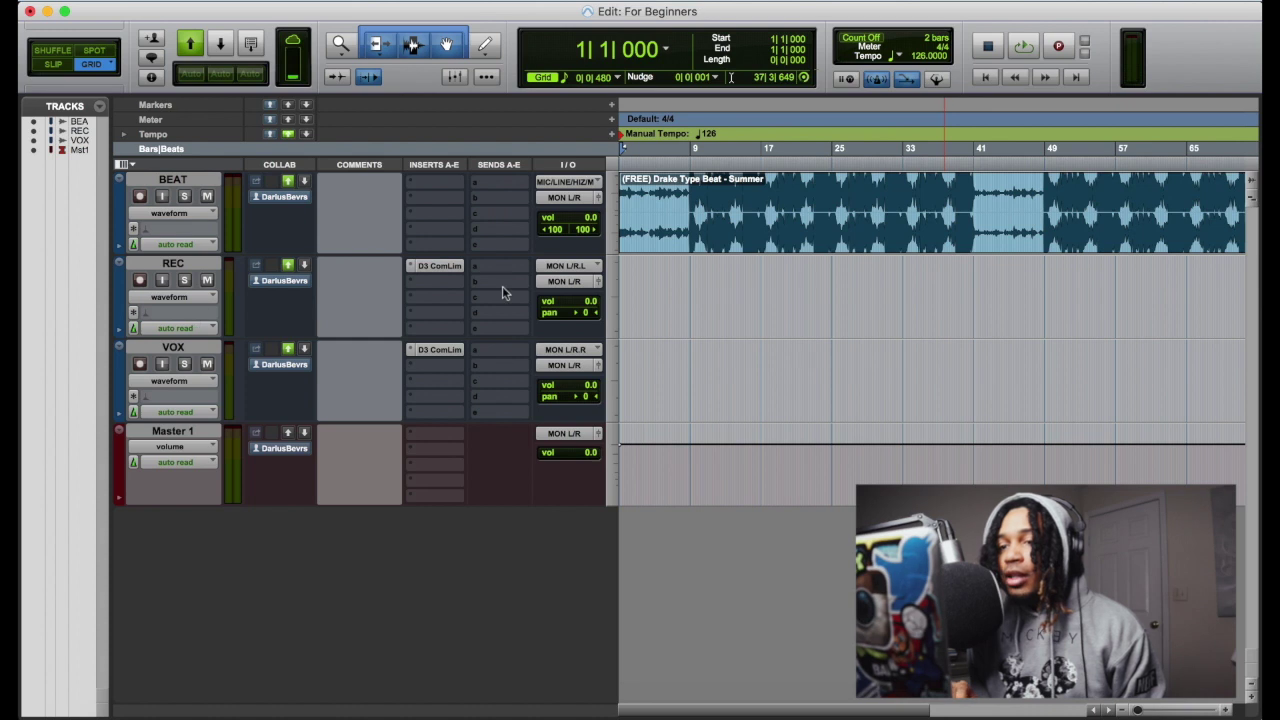
Step: Create one stereo Aux Input track named REVERB and deselect it
{"action": "key", "text": "super+shift+n"}
{"action": "left_click", "coordinate": [563, 253]}
{"action": "left_click", "coordinate": [565, 273]}
{"action": "left_click", "coordinate": [440, 254]}
{"action": "left_click", "coordinate": [441, 273]}
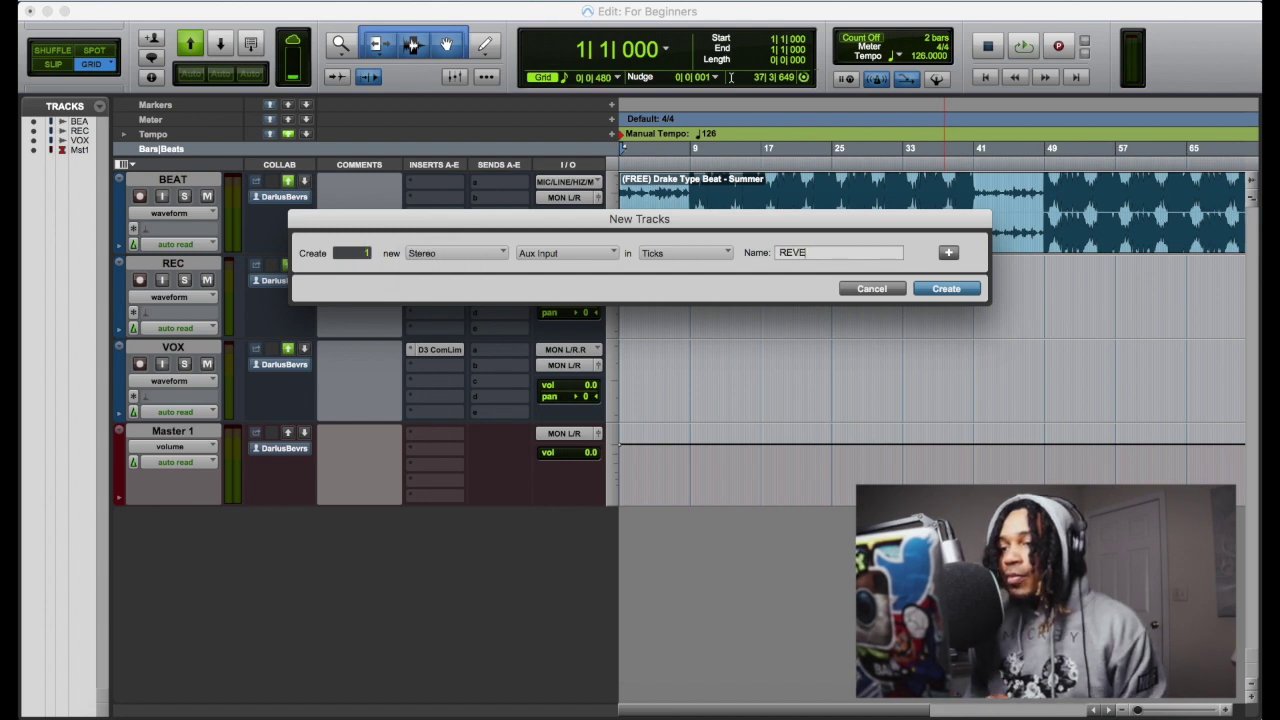
{"action": "key", "text": "Return"}
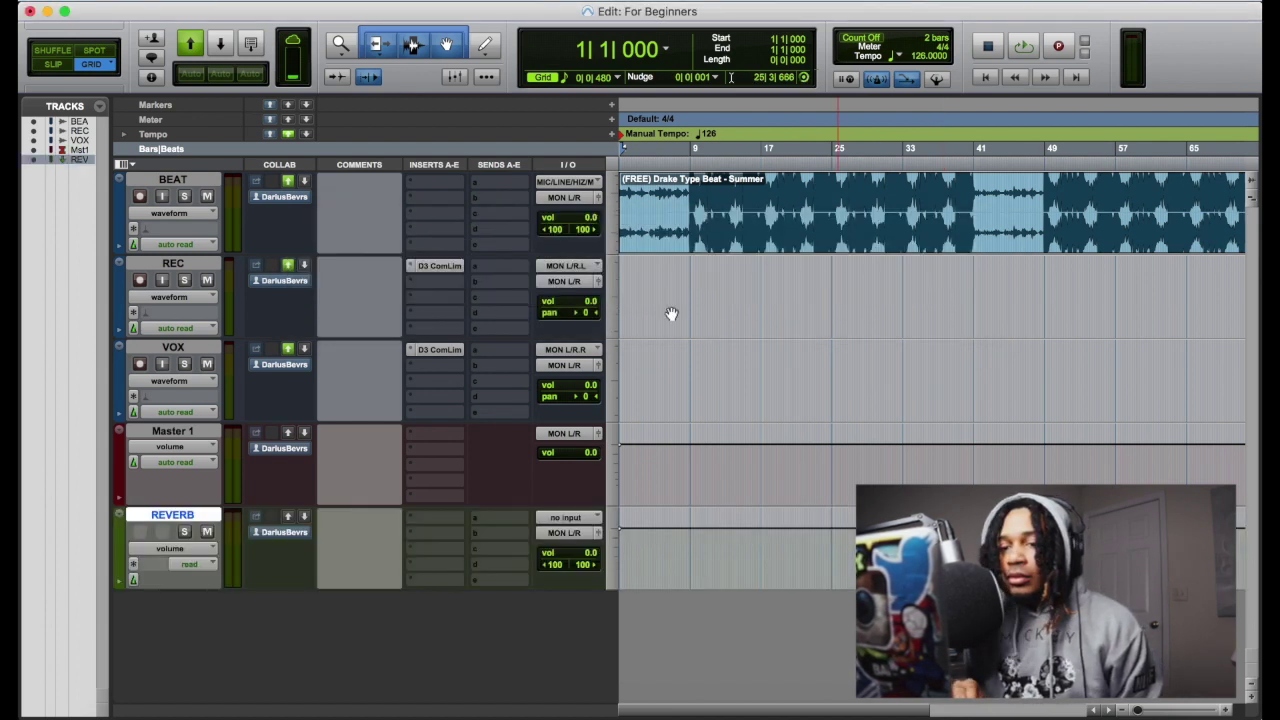
{"action": "left_click", "coordinate": [171, 516]}
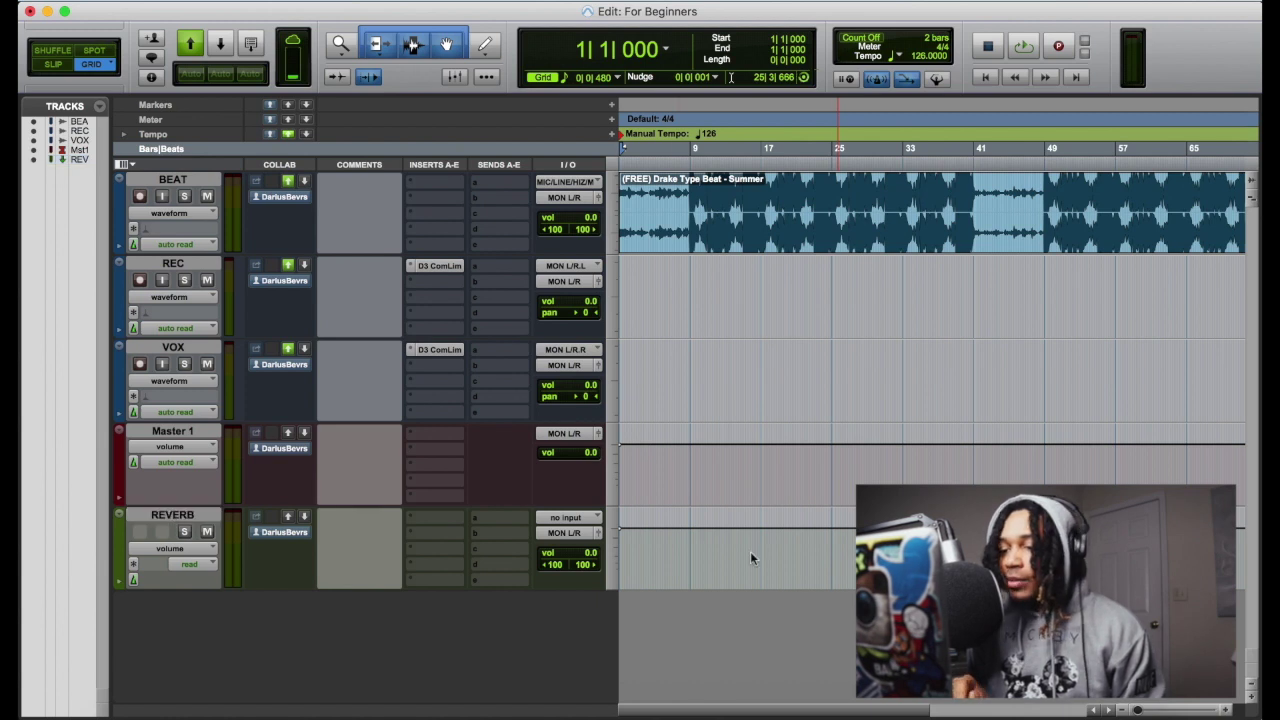
Step: Switch to the UAD Console, mute the ANALOG 1 channel and return to Pro Tools
{"action": "left_click", "coordinate": [843, 700]}
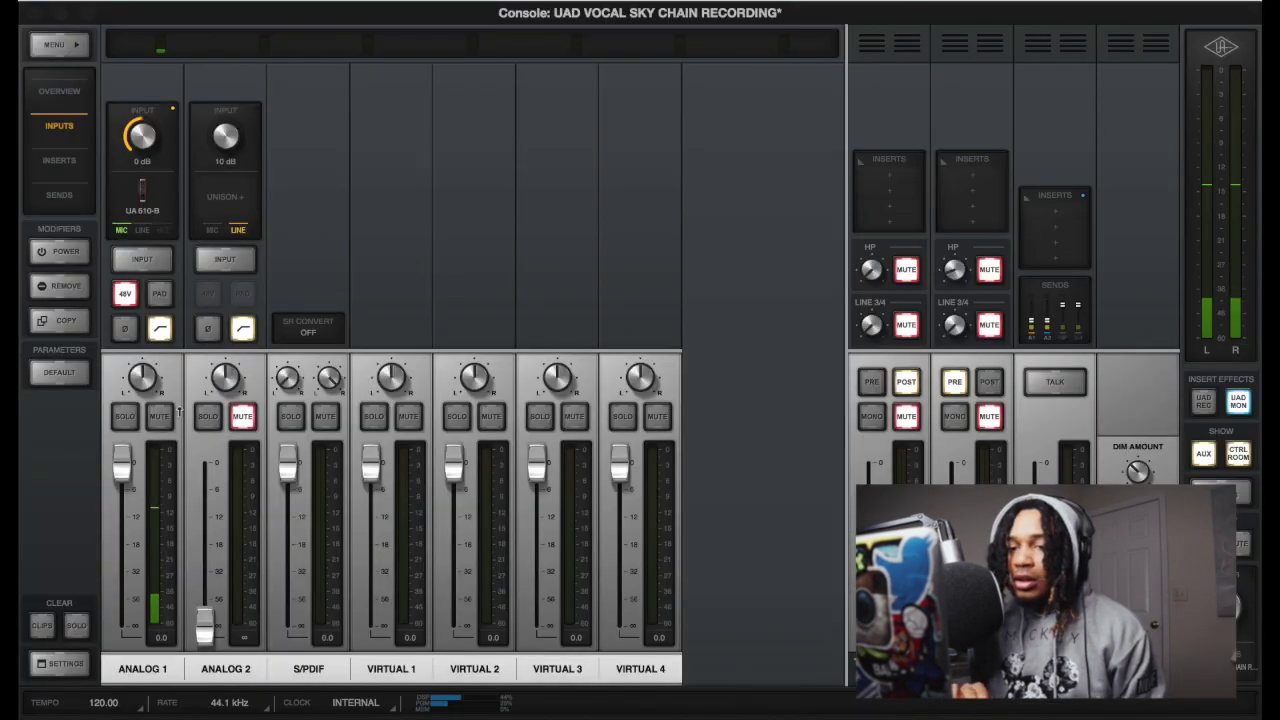
{"action": "left_click", "coordinate": [162, 418]}
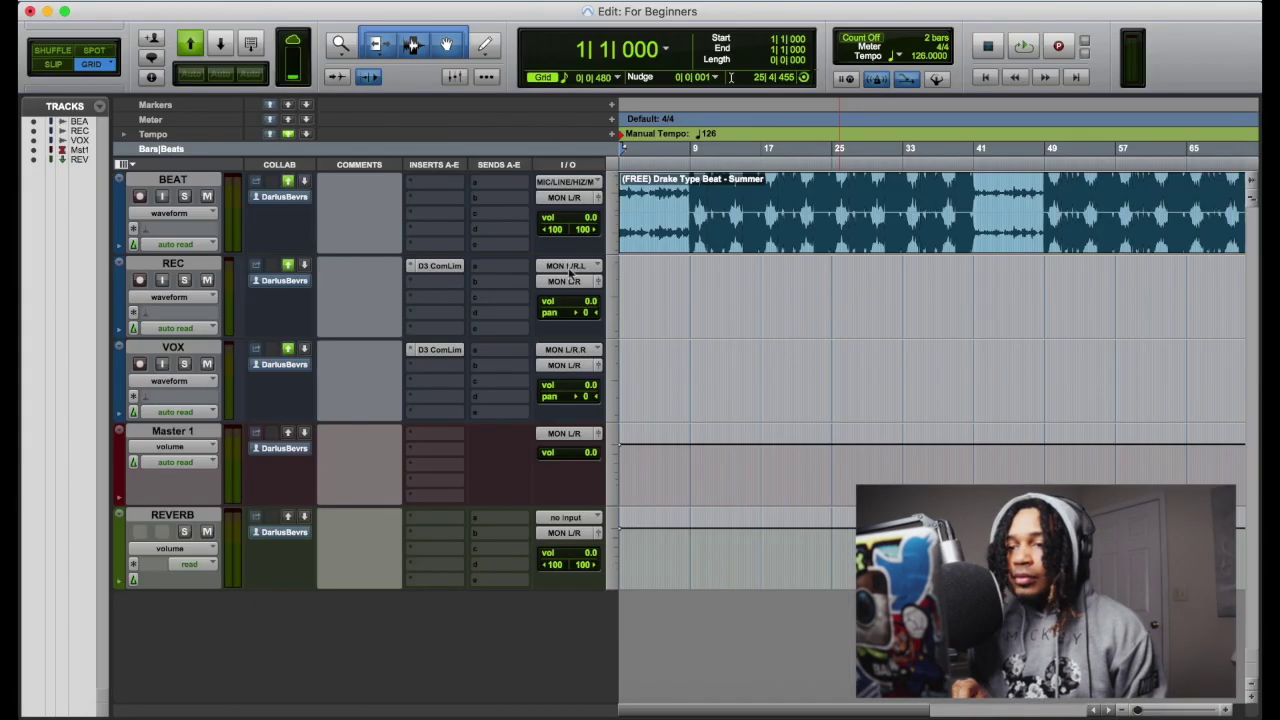
Step: Set the REC track's input to MIC/LINE/HIZ / MIC/LINE.L (Mono) and turn on its input monitoring
{"action": "left_click", "coordinate": [571, 268]}
{"action": "mouse_move", "coordinate": [602, 268]}
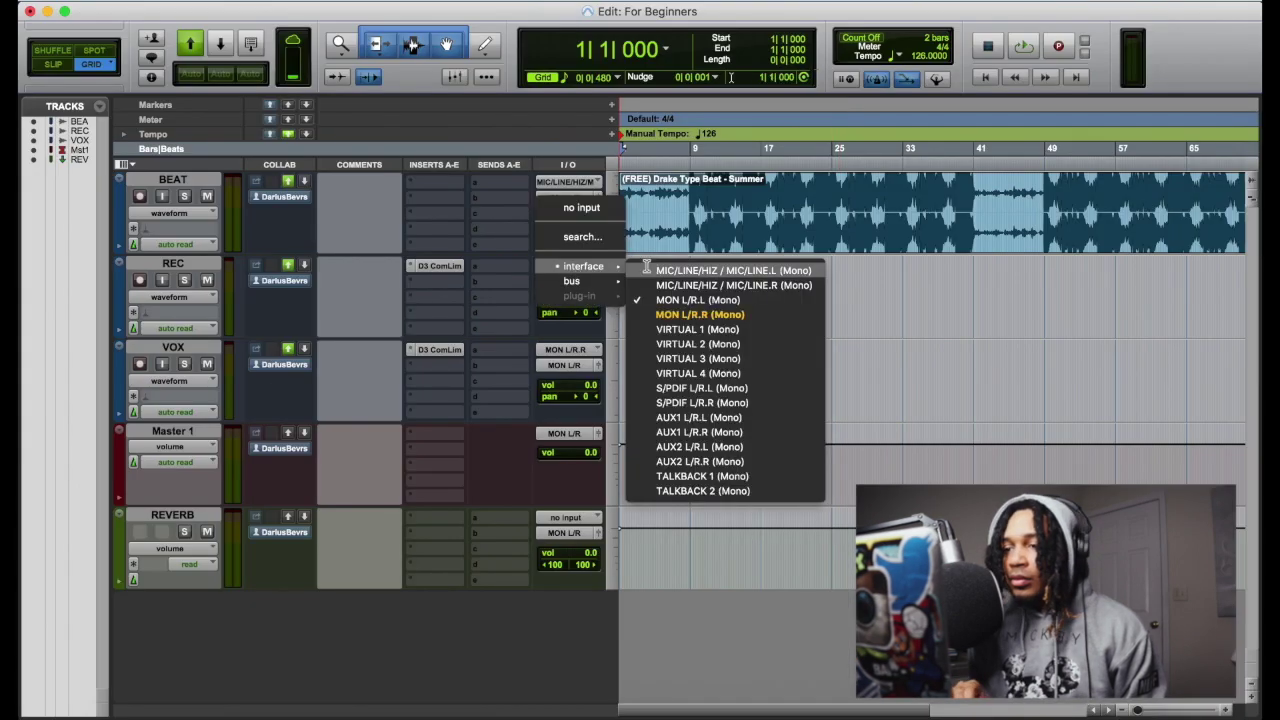
{"action": "left_click", "coordinate": [670, 272]}
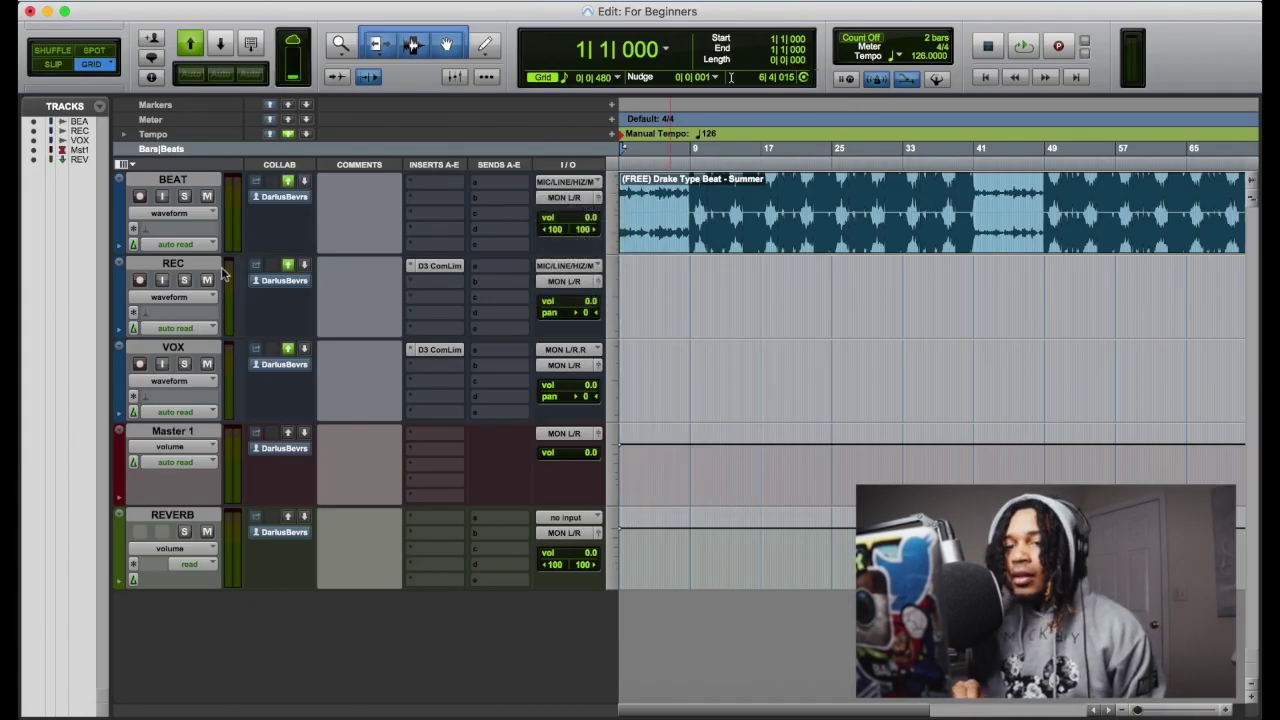
{"action": "left_click", "coordinate": [161, 281]}
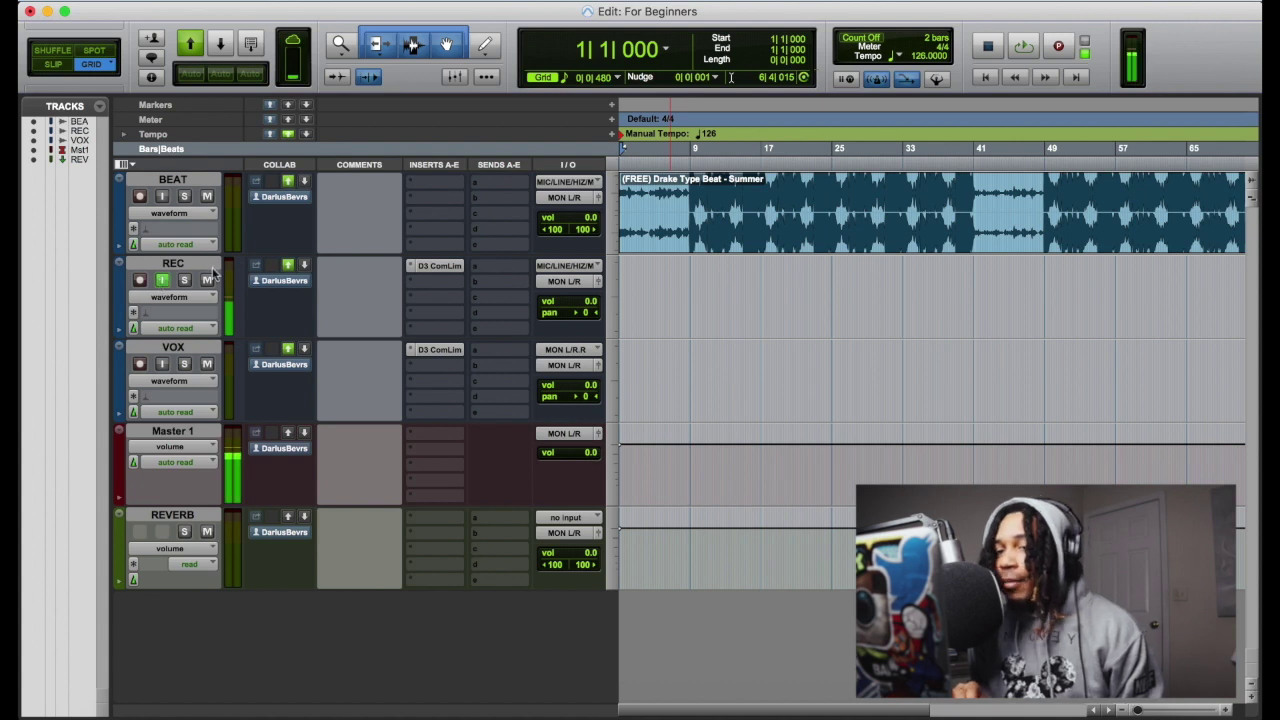
Step: Move the Master 1 track below REVERB, and insert the multichannel D-Verb (stereo) plug-in on the REVERB track
{"action": "left_click_drag", "start_coordinate": [172, 432], "coordinate": [175, 580]}
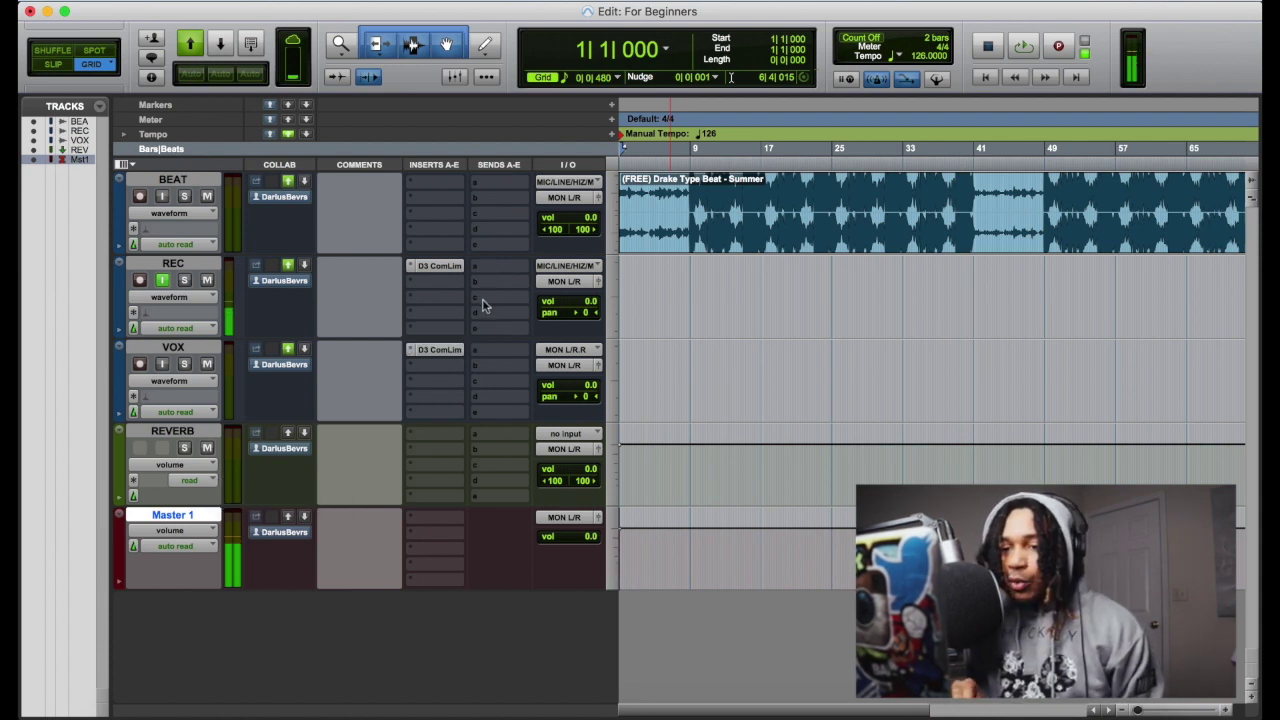
{"action": "left_click", "coordinate": [445, 438]}
{"action": "mouse_move", "coordinate": [540, 436]}
{"action": "mouse_move", "coordinate": [586, 470]}
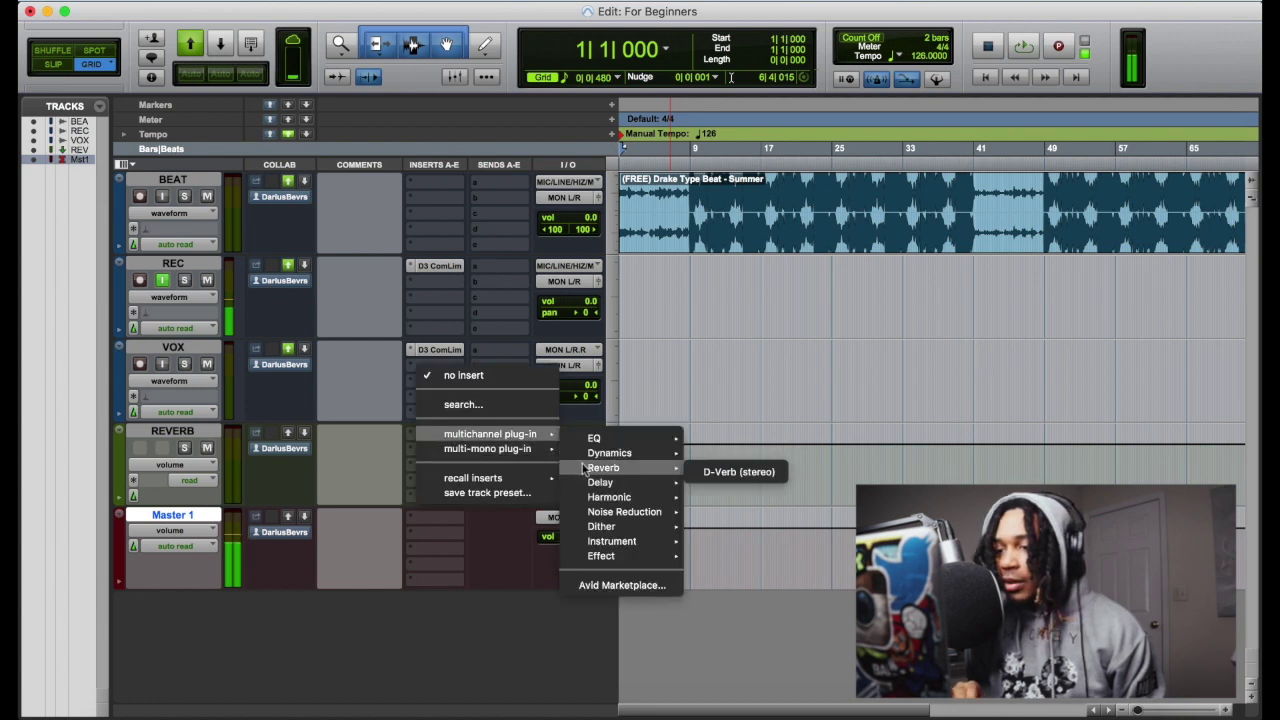
{"action": "left_click", "coordinate": [752, 473]}
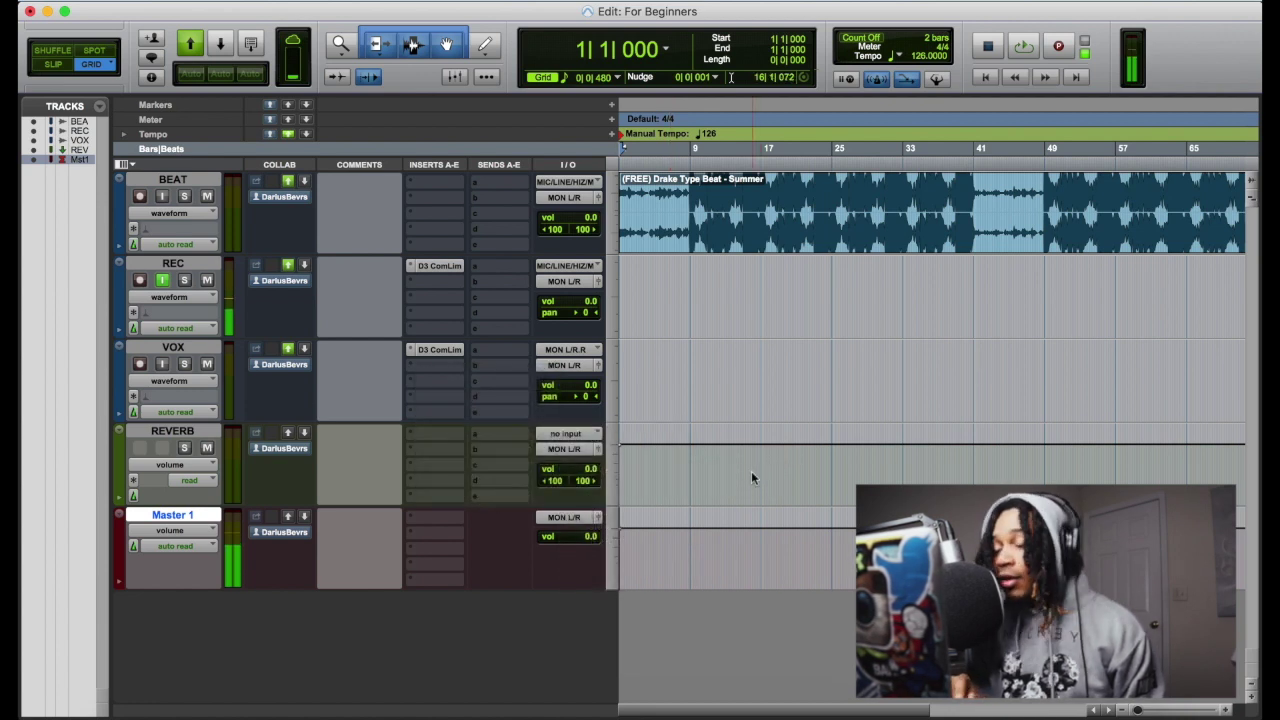
{"action": "left_click_drag", "start_coordinate": [461, 37], "coordinate": [961, 152]}
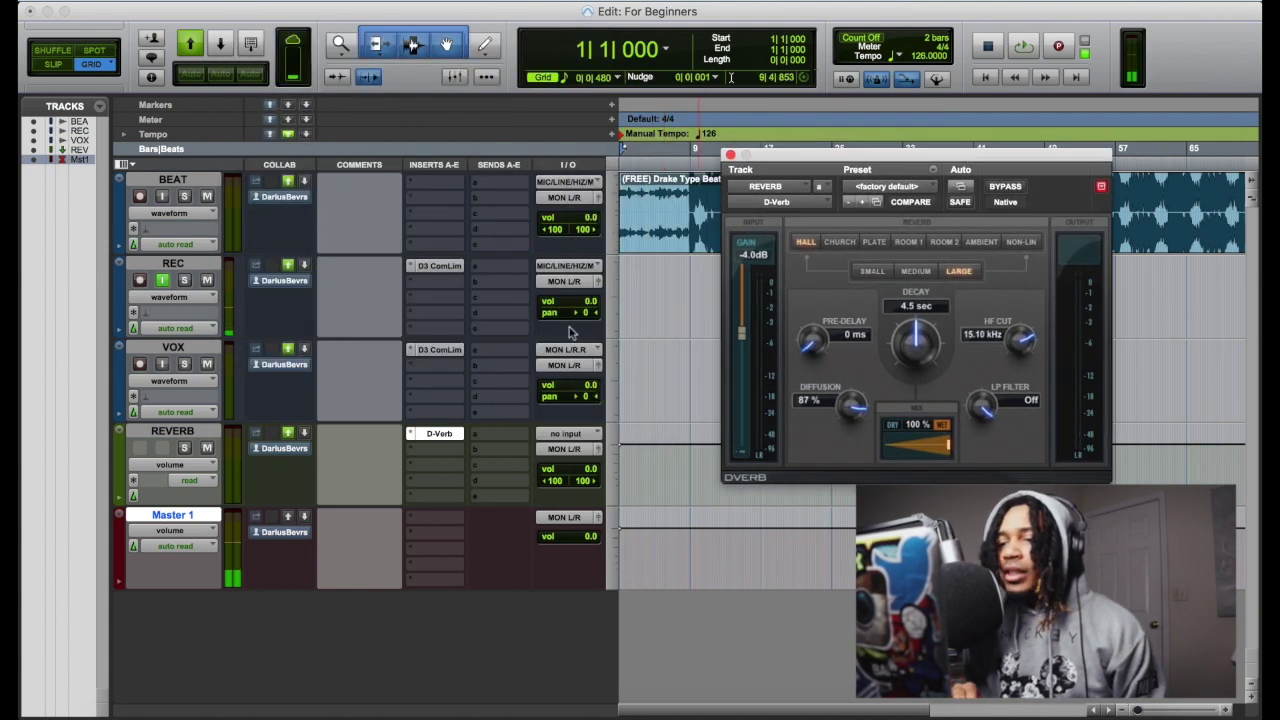
Step: Set the REVERB track's input to Bus 1-2
{"action": "left_click", "coordinate": [585, 435]}
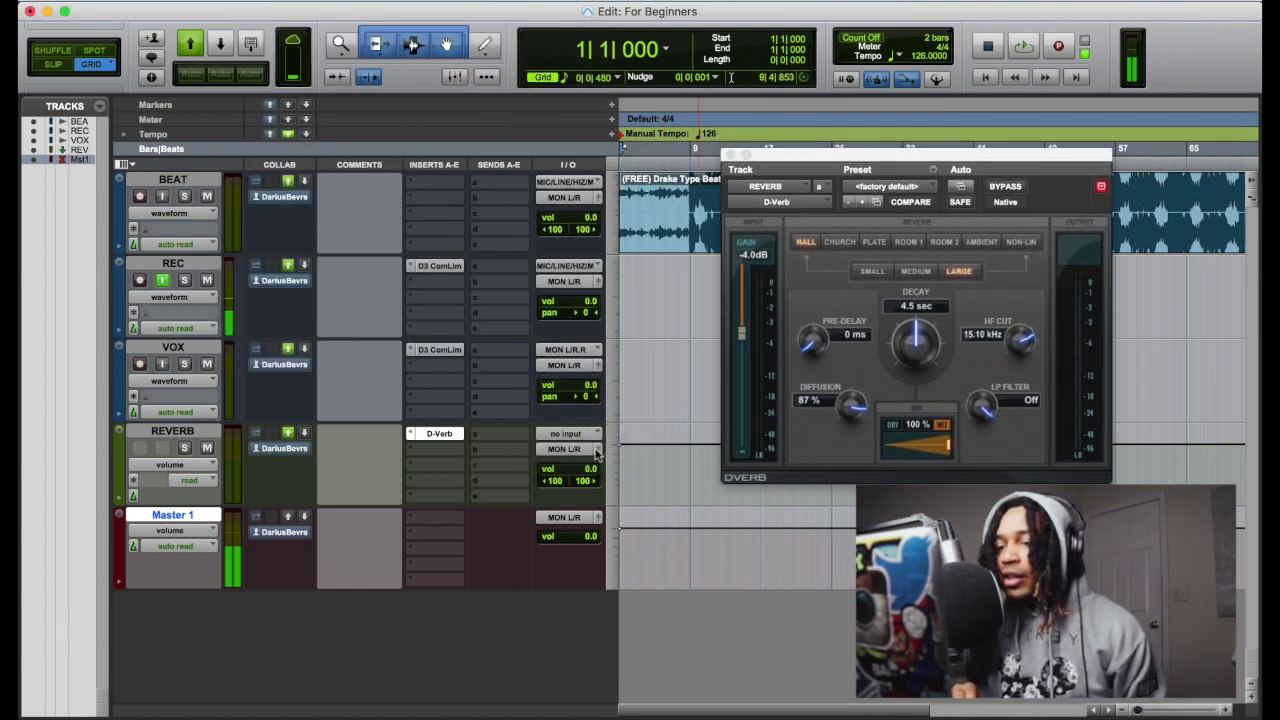
{"action": "left_click", "coordinate": [591, 437]}
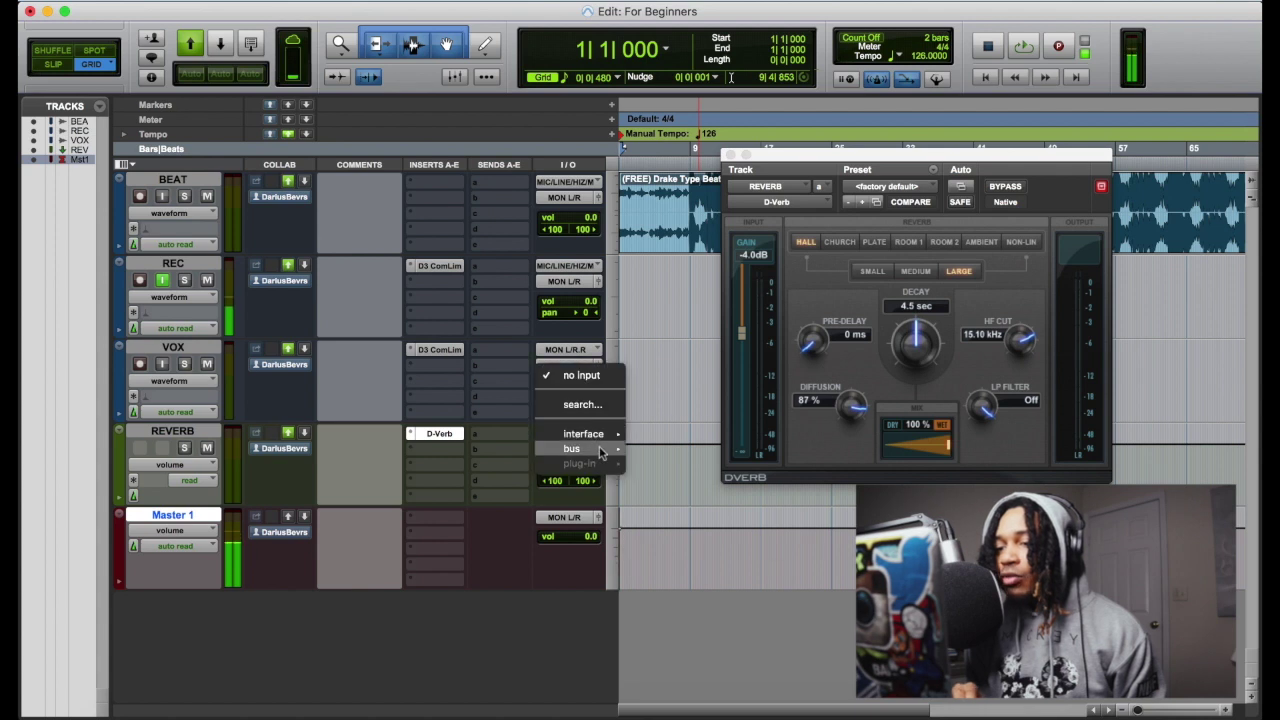
{"action": "mouse_move", "coordinate": [612, 453]}
{"action": "left_click", "coordinate": [660, 454]}
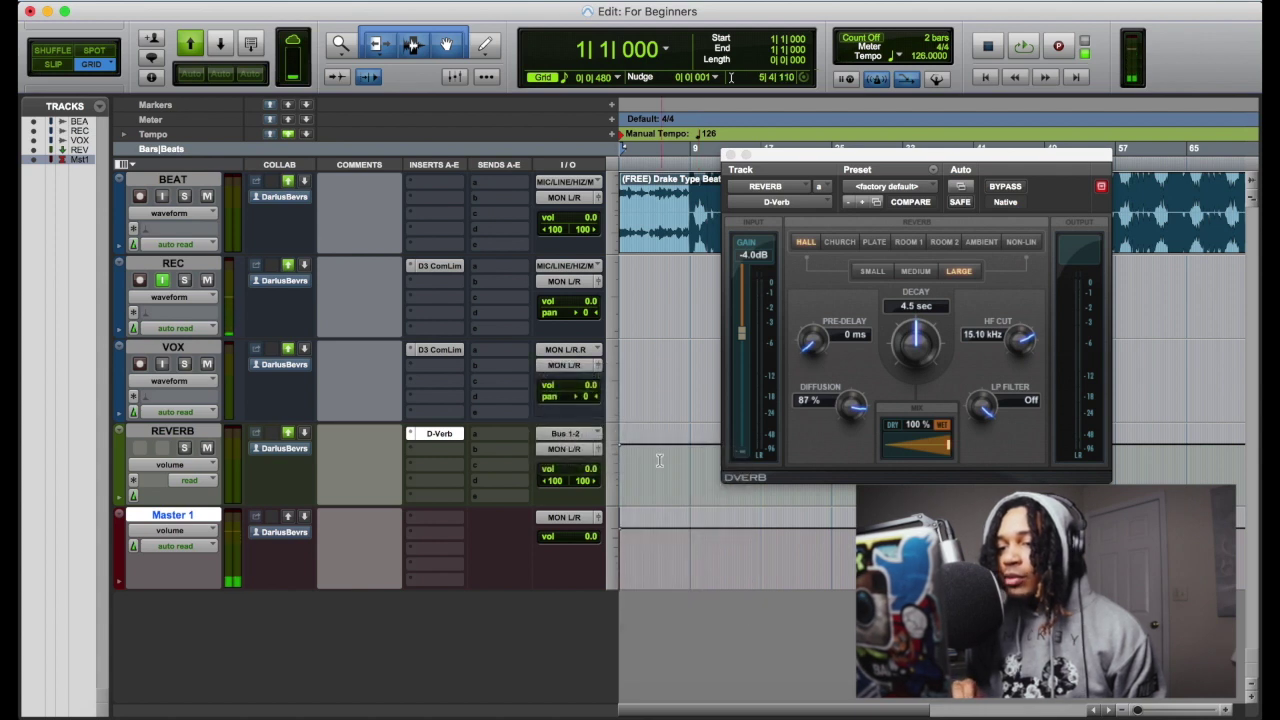
Step: Assign Bus 1-2 (Stereo) to send a on the REC track
{"action": "left_click", "coordinate": [502, 271]}
{"action": "left_click", "coordinate": [502, 271]}
{"action": "left_click", "coordinate": [514, 284]}
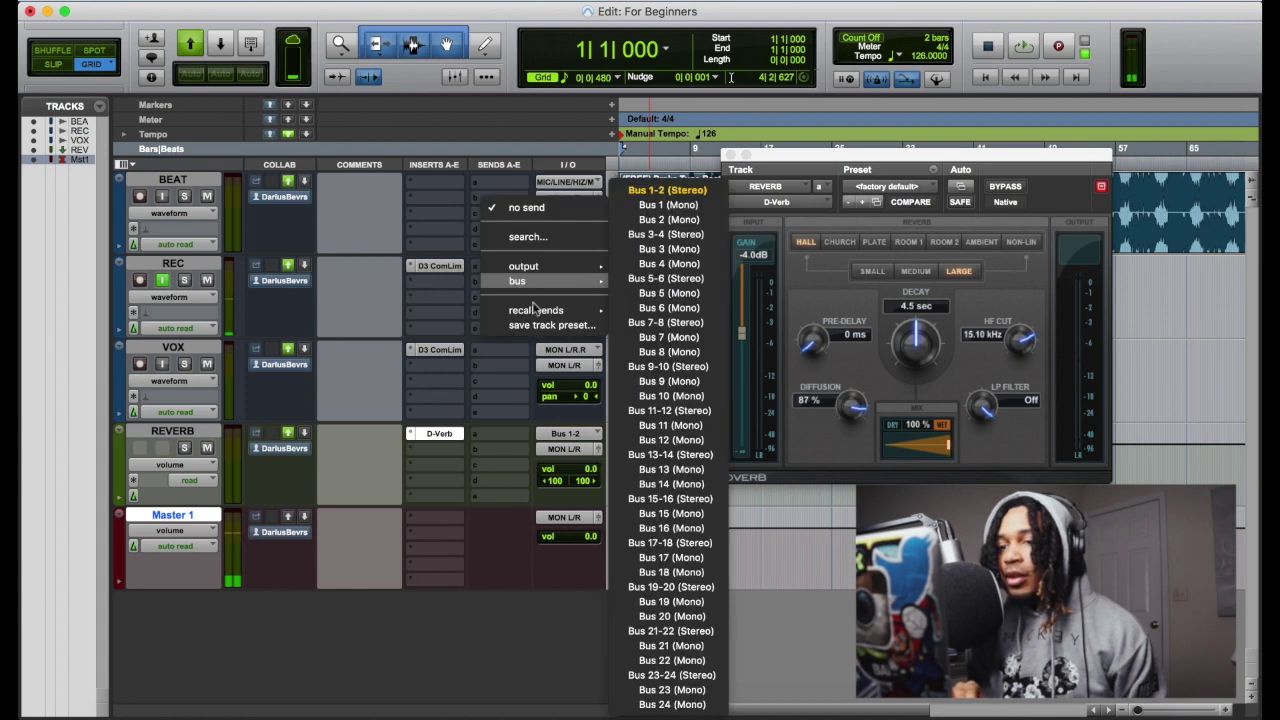
{"action": "mouse_move", "coordinate": [550, 282]}
{"action": "left_click", "coordinate": [667, 190]}
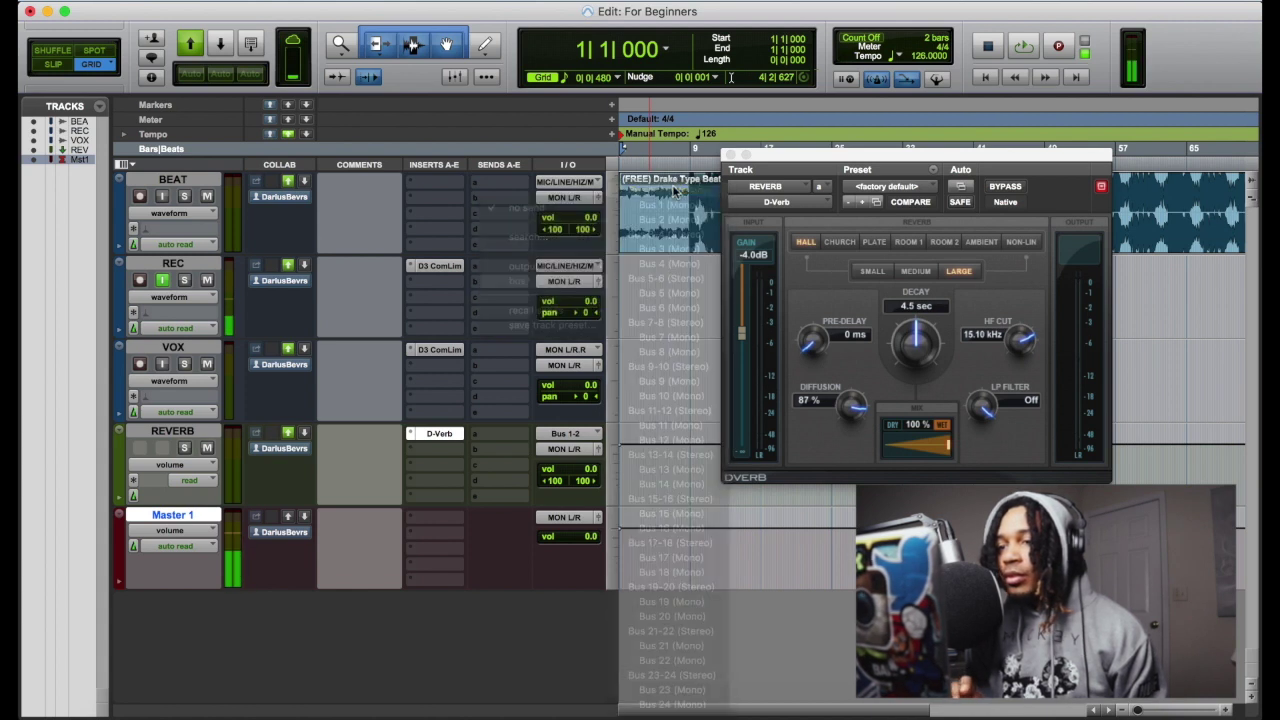
Step: Make the REC track's Bus 1-2 send pre-fader, set its level to about -13.7 dB and close its window
{"action": "left_click_drag", "start_coordinate": [268, 533], "coordinate": [280, 425]}
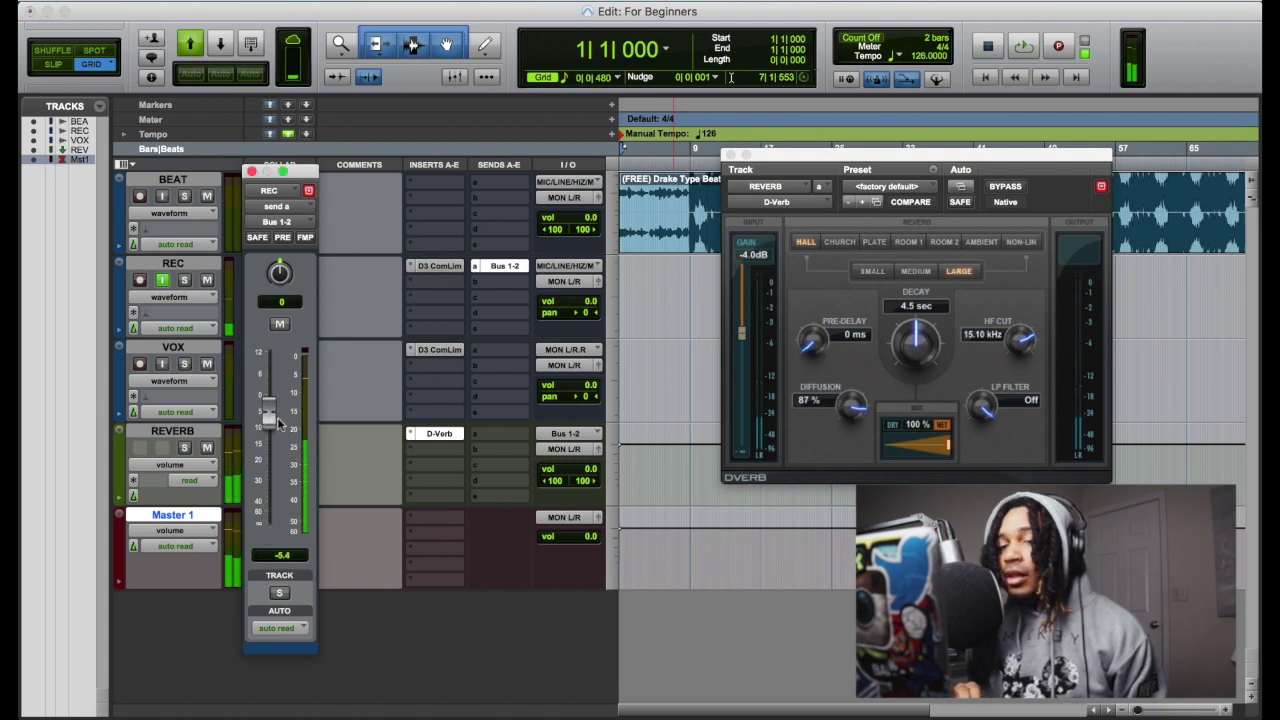
{"action": "left_click", "coordinate": [282, 237]}
{"action": "left_click_drag", "start_coordinate": [268, 411], "coordinate": [270, 430]}
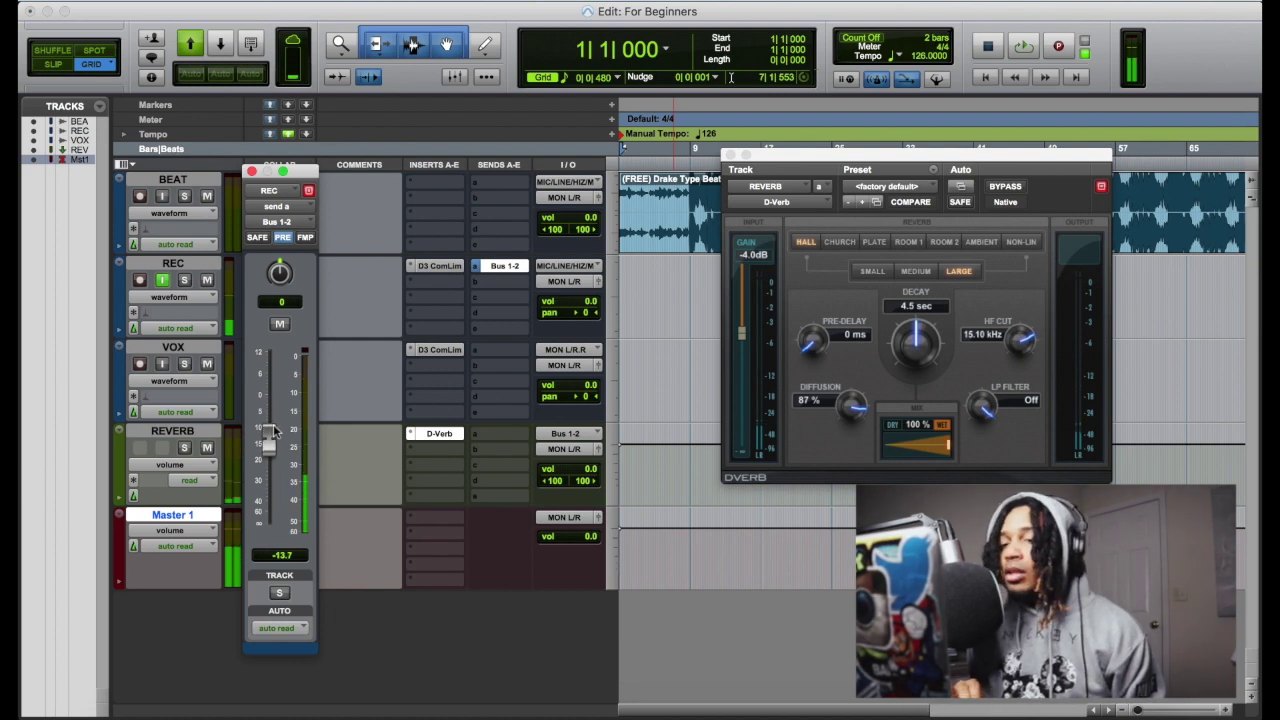
{"action": "left_click", "coordinate": [252, 171]}
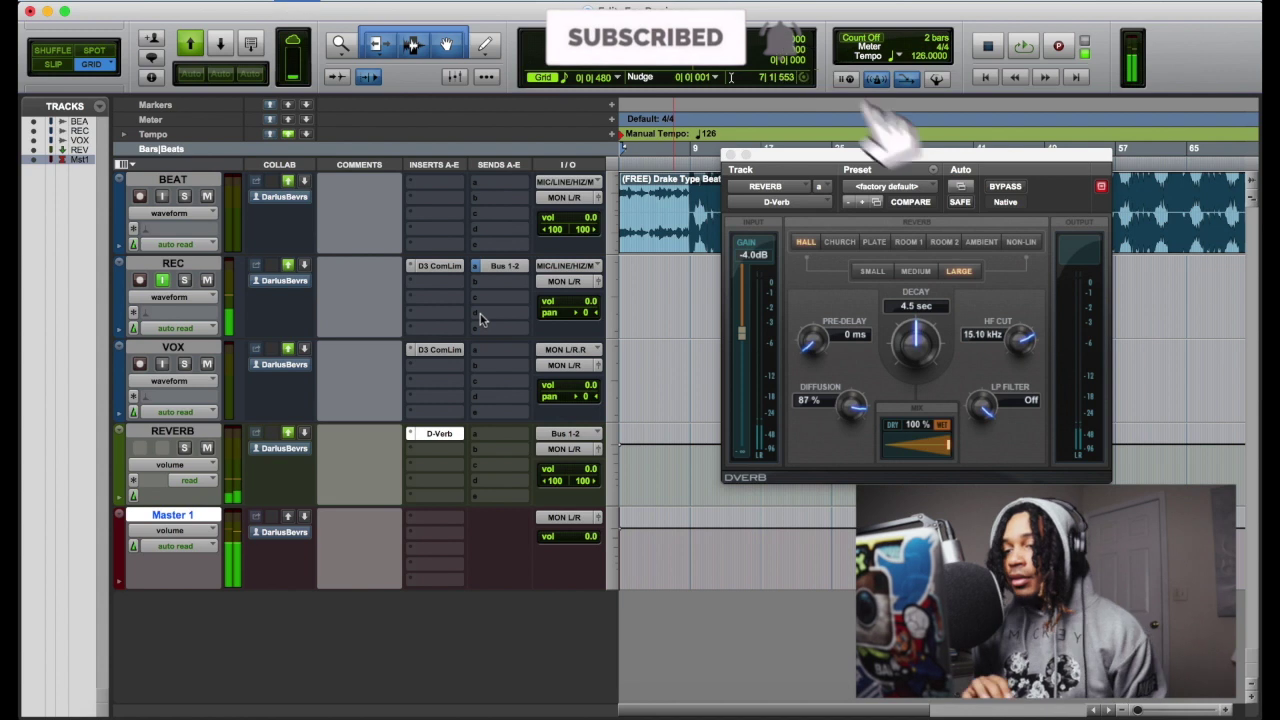
Step: Create one stereo Aux Input track named DELAY and place it between REVERB and Master 1
{"action": "key", "text": "super+shift+n"}
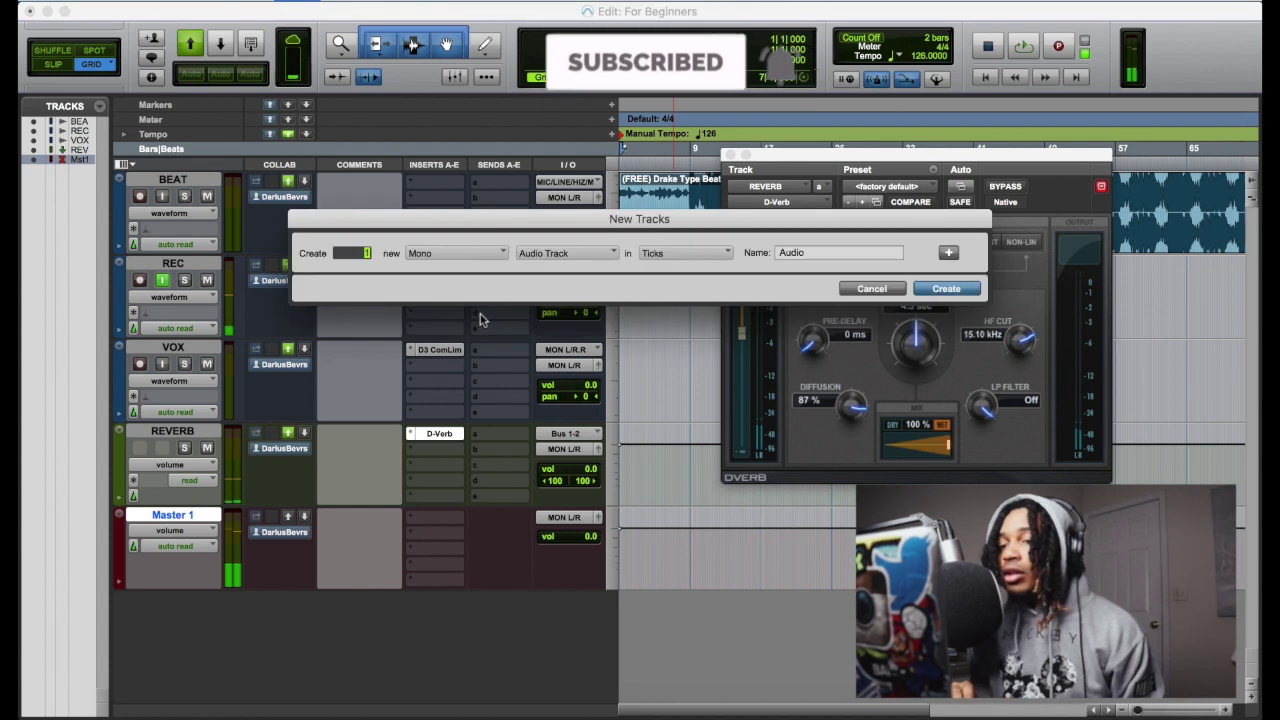
{"action": "left_click", "coordinate": [557, 255]}
{"action": "left_click", "coordinate": [558, 274]}
{"action": "left_click", "coordinate": [458, 254]}
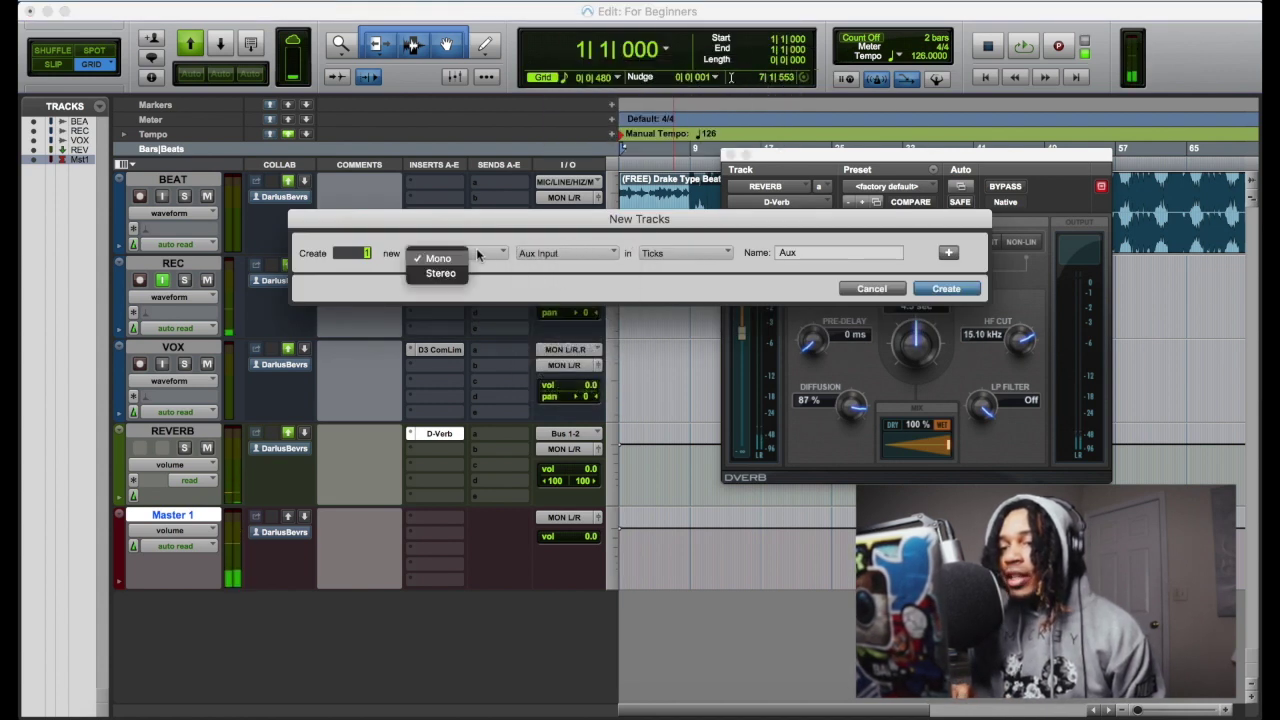
{"action": "left_click", "coordinate": [445, 273]}
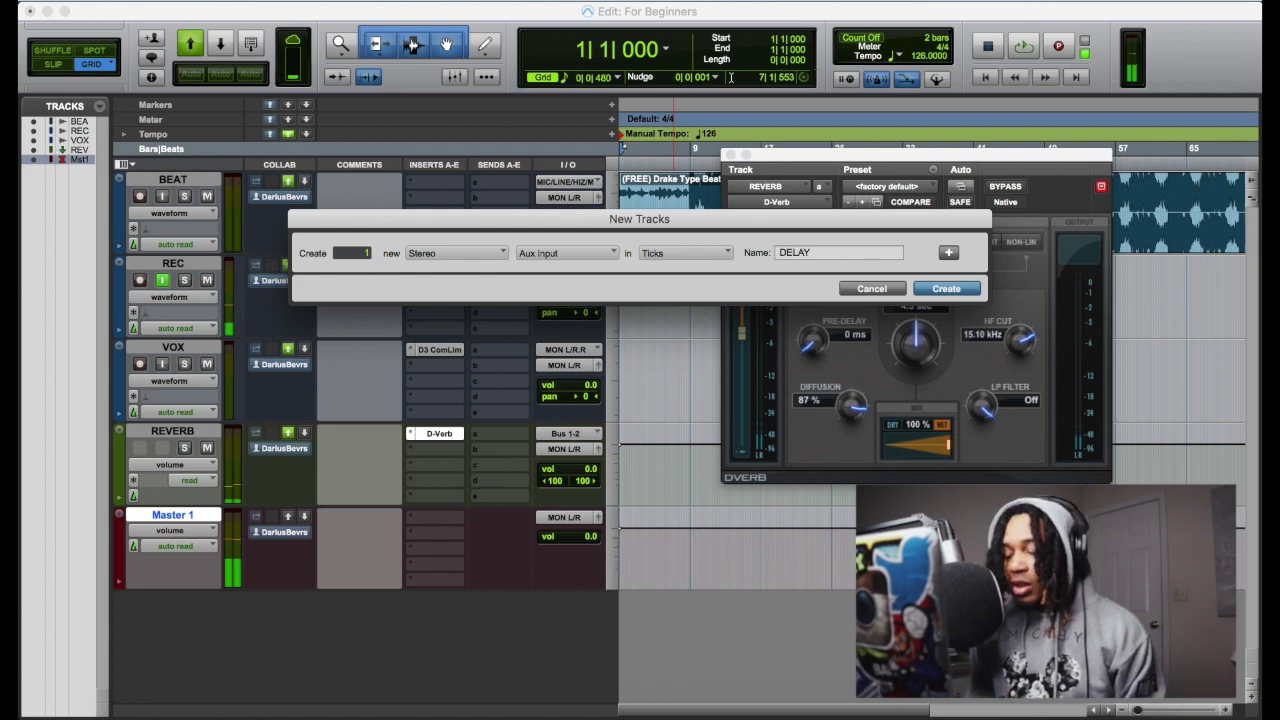
{"action": "type", "text": "DELAY"}
{"action": "key", "text": "Return"}
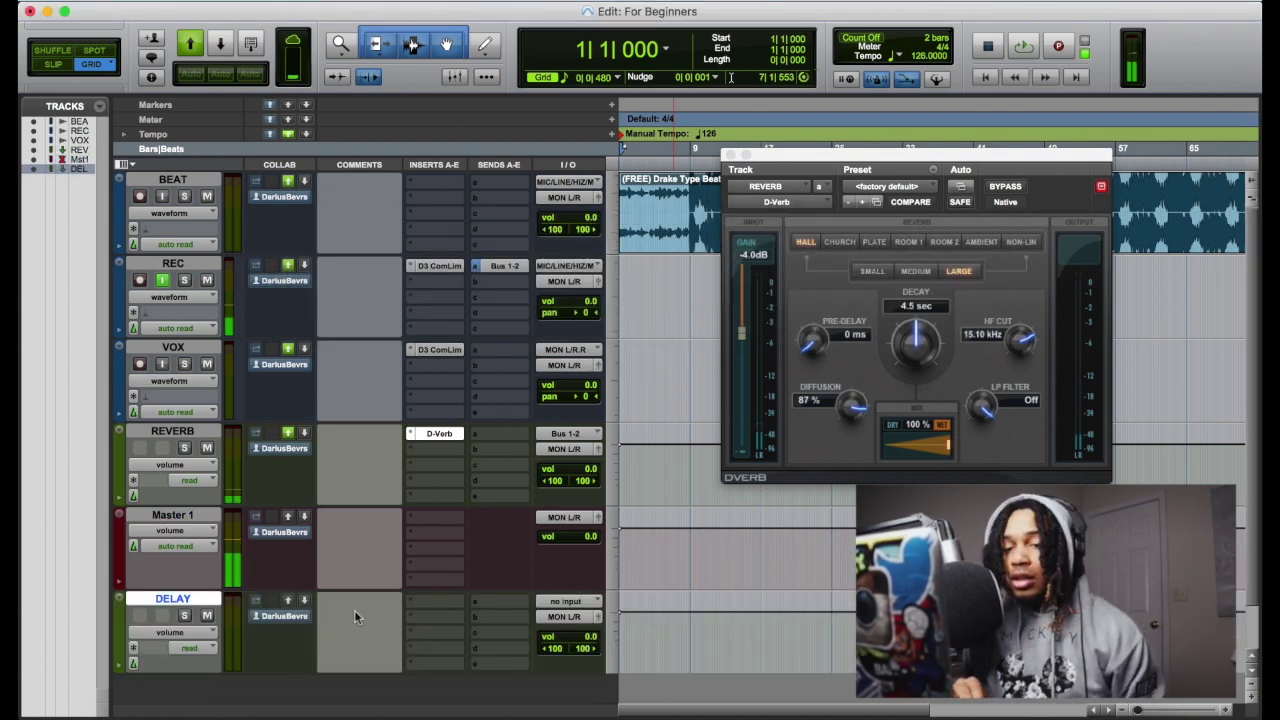
{"action": "left_click", "coordinate": [176, 600]}
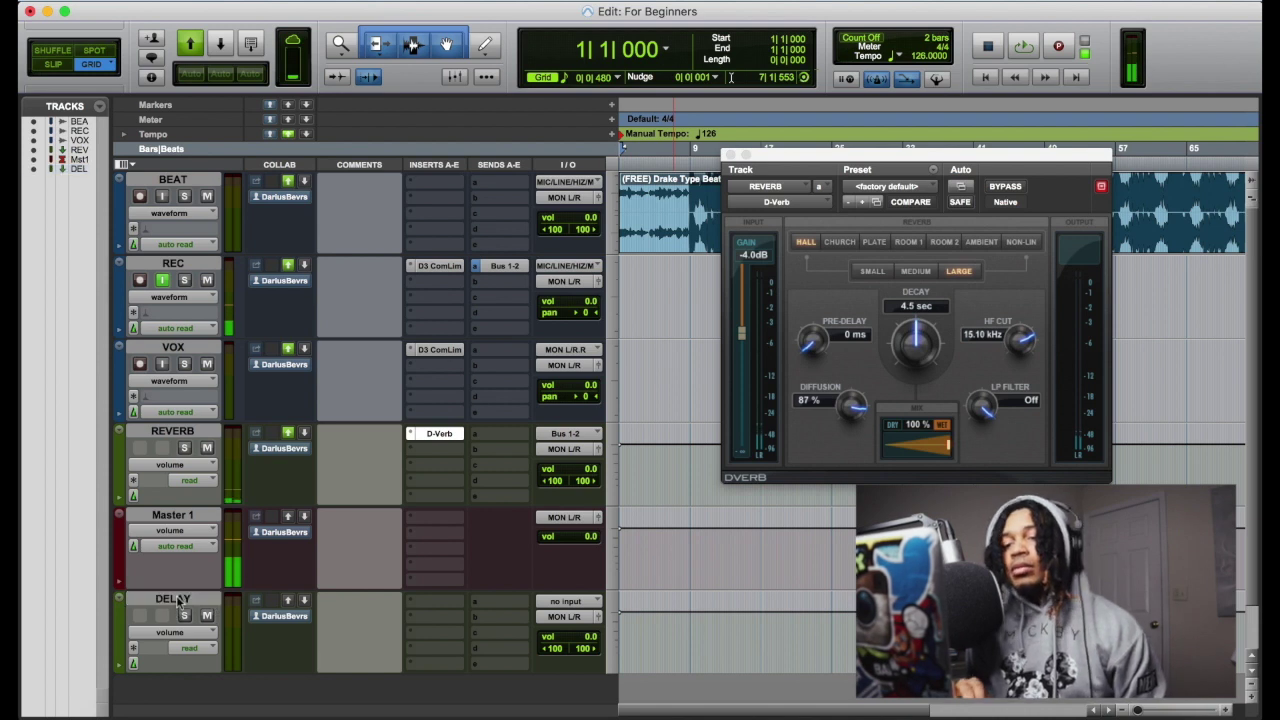
{"action": "left_click_drag", "start_coordinate": [176, 600], "coordinate": [228, 495]}
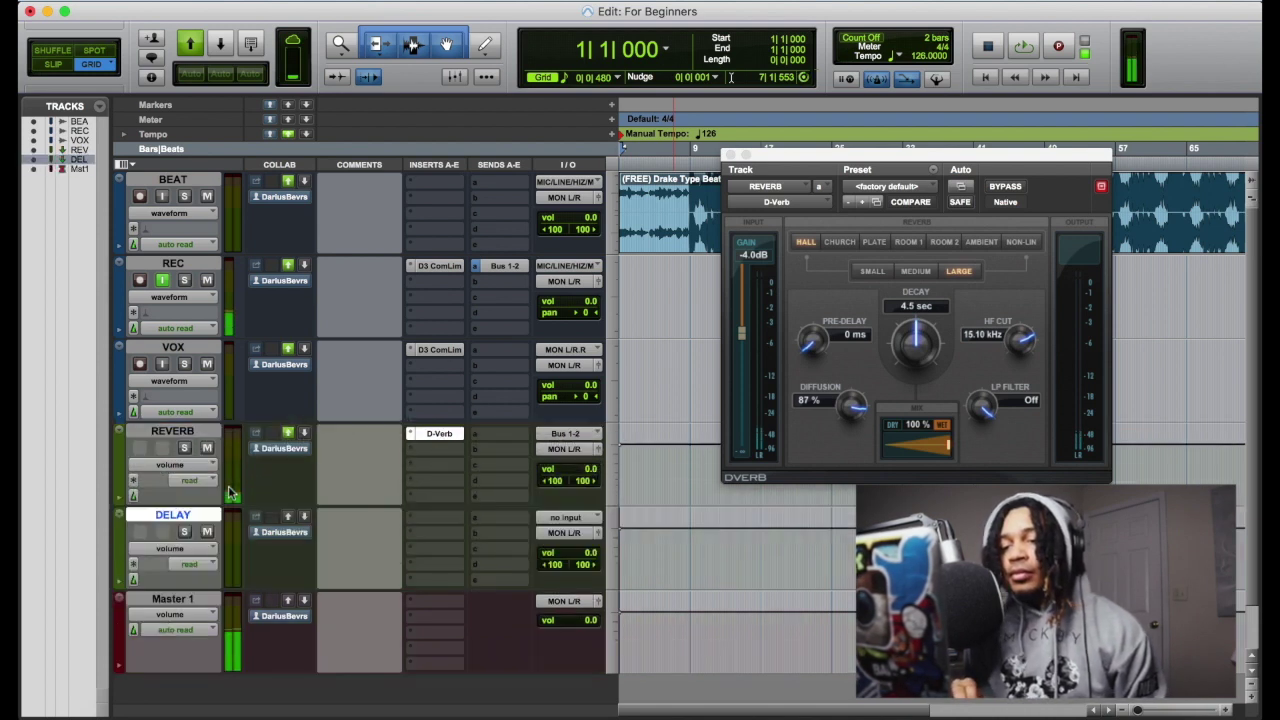
Step: Insert the Mod Delay III plug-in on the DELAY track and set both its left and right delays to quarter notes
{"action": "left_click", "coordinate": [433, 518]}
{"action": "mouse_move", "coordinate": [486, 520]}
{"action": "mouse_move", "coordinate": [657, 567]}
{"action": "left_click", "coordinate": [708, 570]}
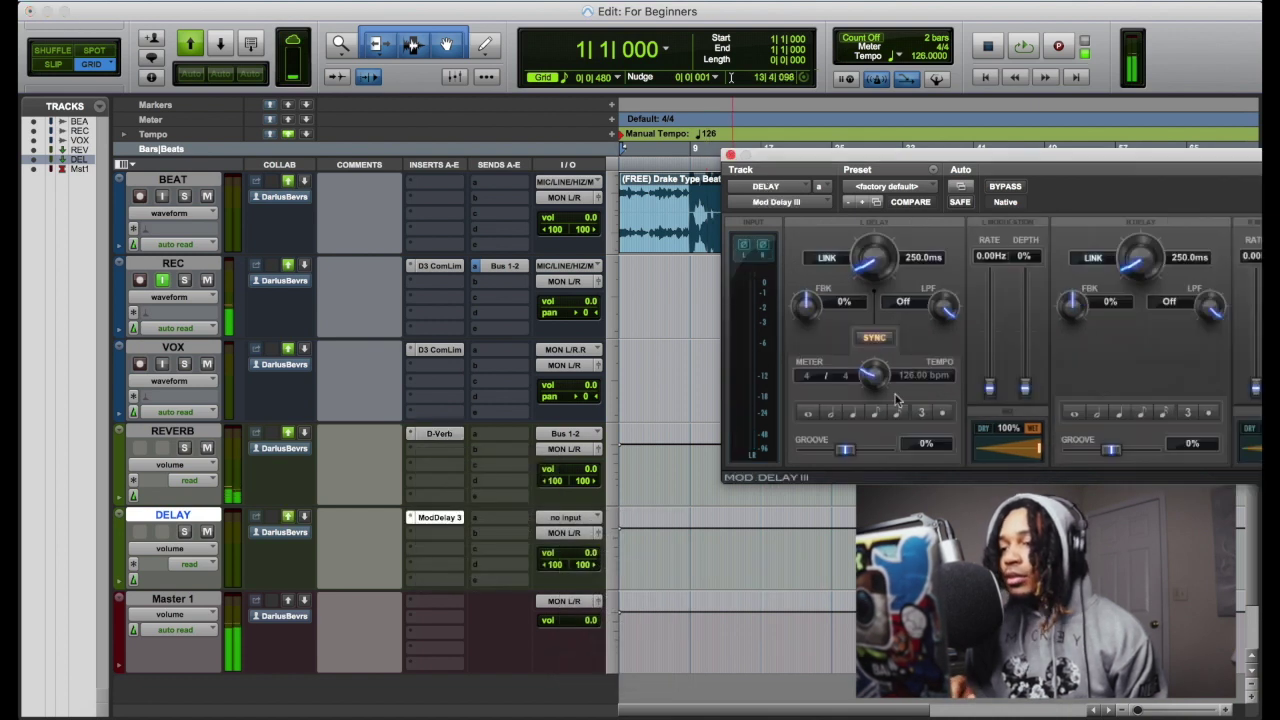
{"action": "left_click", "coordinate": [852, 413]}
{"action": "left_click", "coordinate": [1121, 414]}
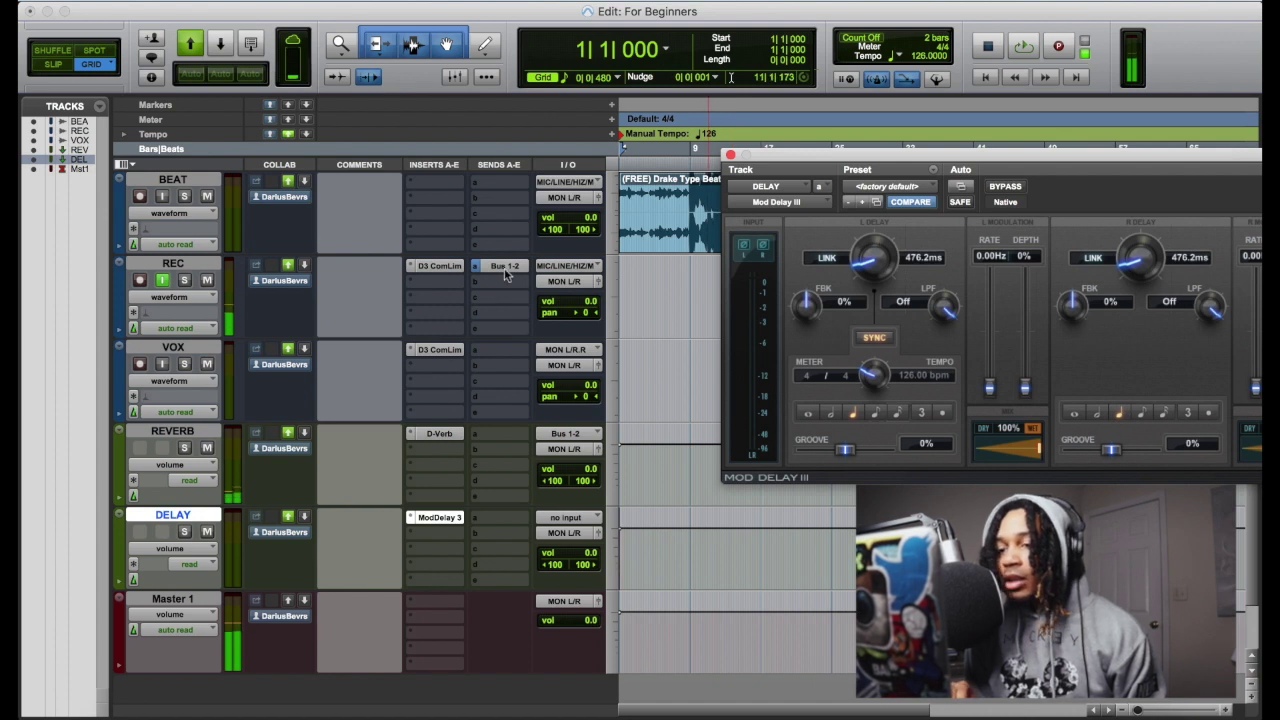
Step: Set the DELAY track's input to Bus 3-4 (Stereo)
{"action": "left_click", "coordinate": [564, 517]}
{"action": "mouse_move", "coordinate": [600, 533]}
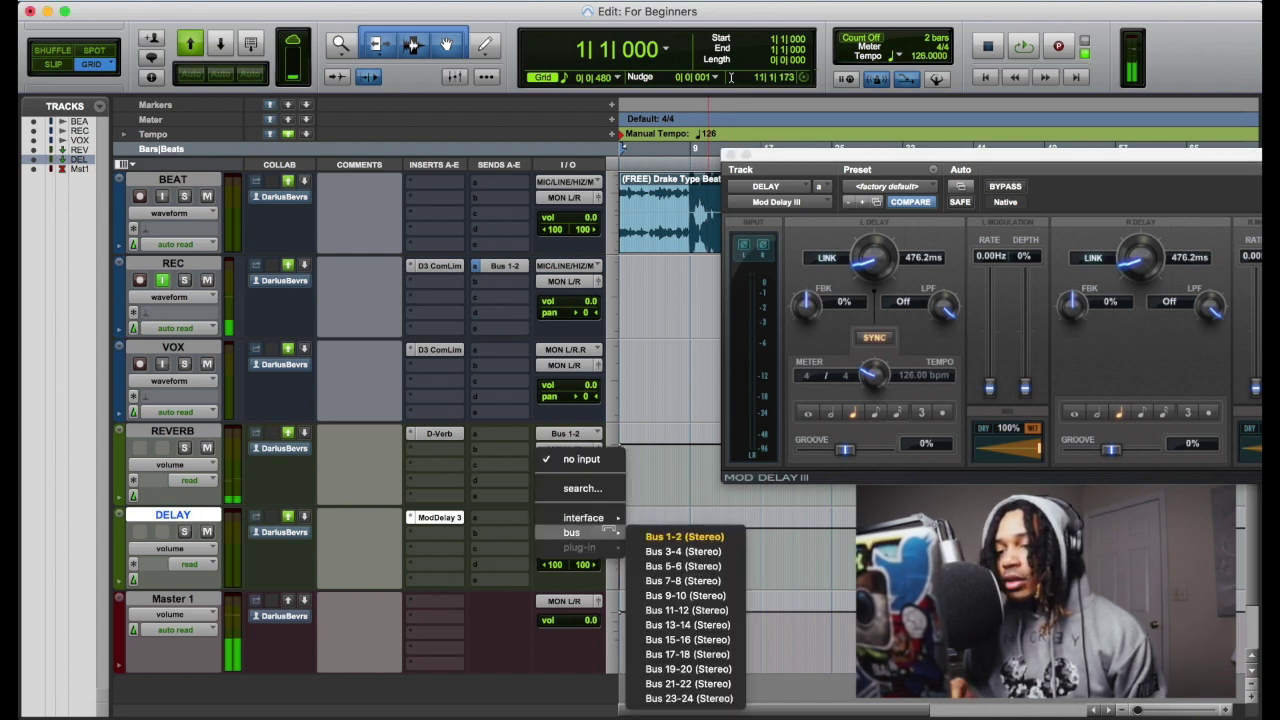
{"action": "left_click", "coordinate": [651, 552]}
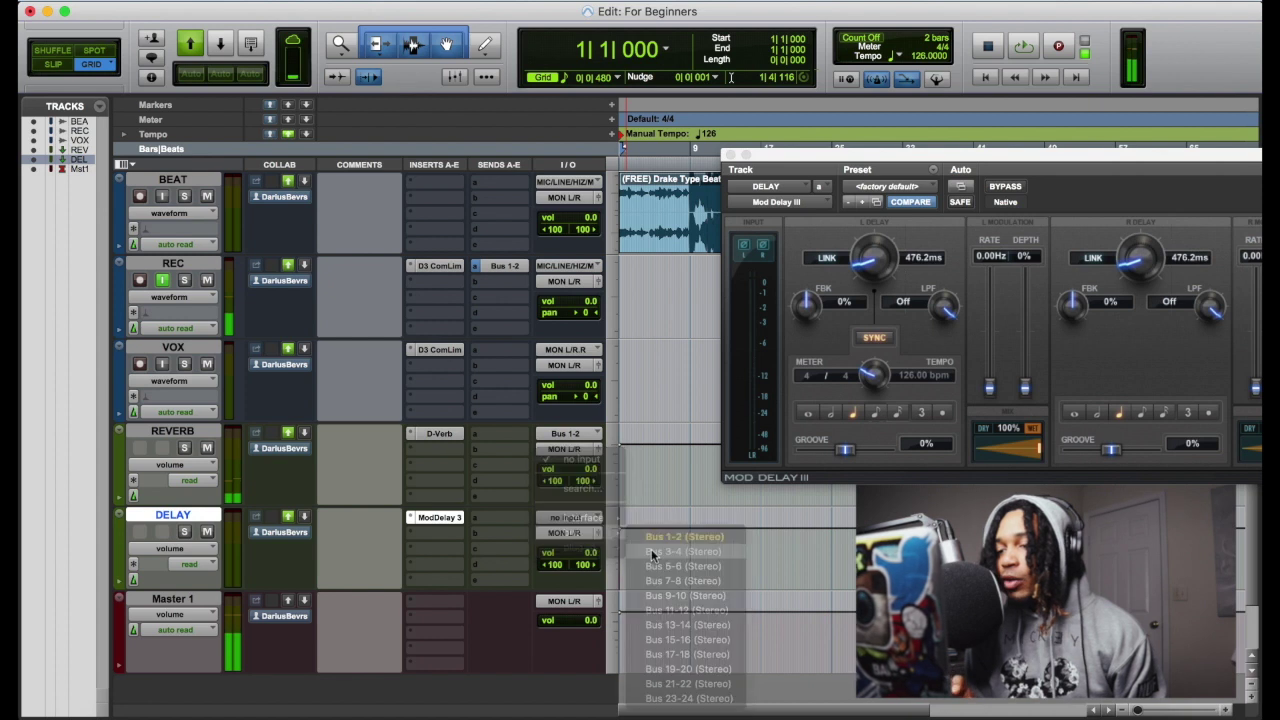
Step: Assign Bus 3-4 (Stereo) to send b on REC, set its level to about -20.1 dB, and close the plug-in and send windows
{"action": "left_click", "coordinate": [513, 284]}
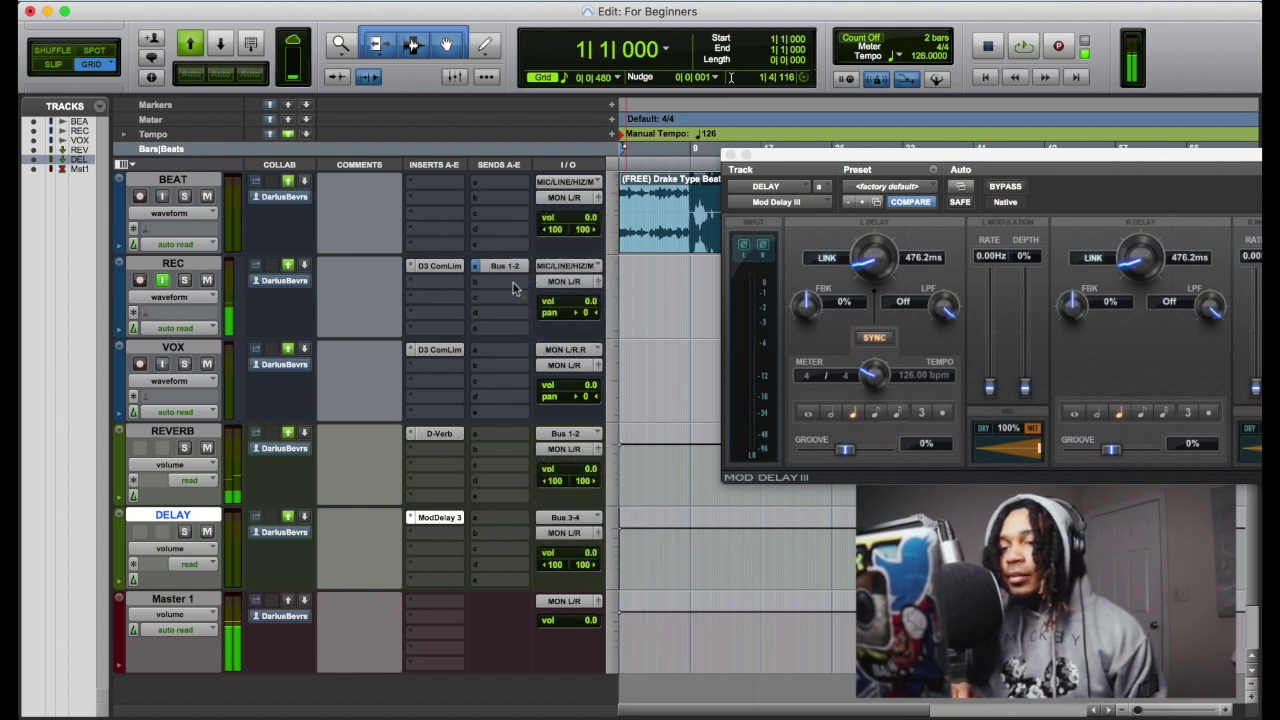
{"action": "left_click", "coordinate": [513, 288]}
{"action": "mouse_move", "coordinate": [580, 296]}
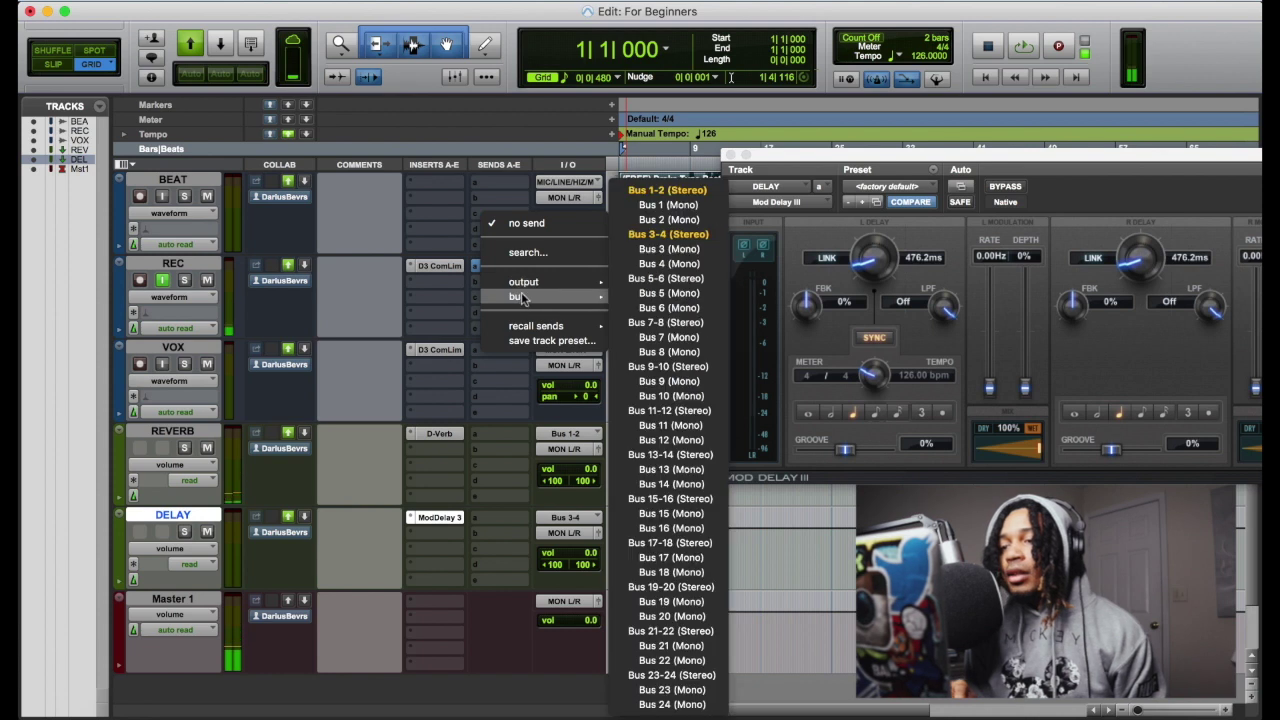
{"action": "left_click", "coordinate": [643, 235]}
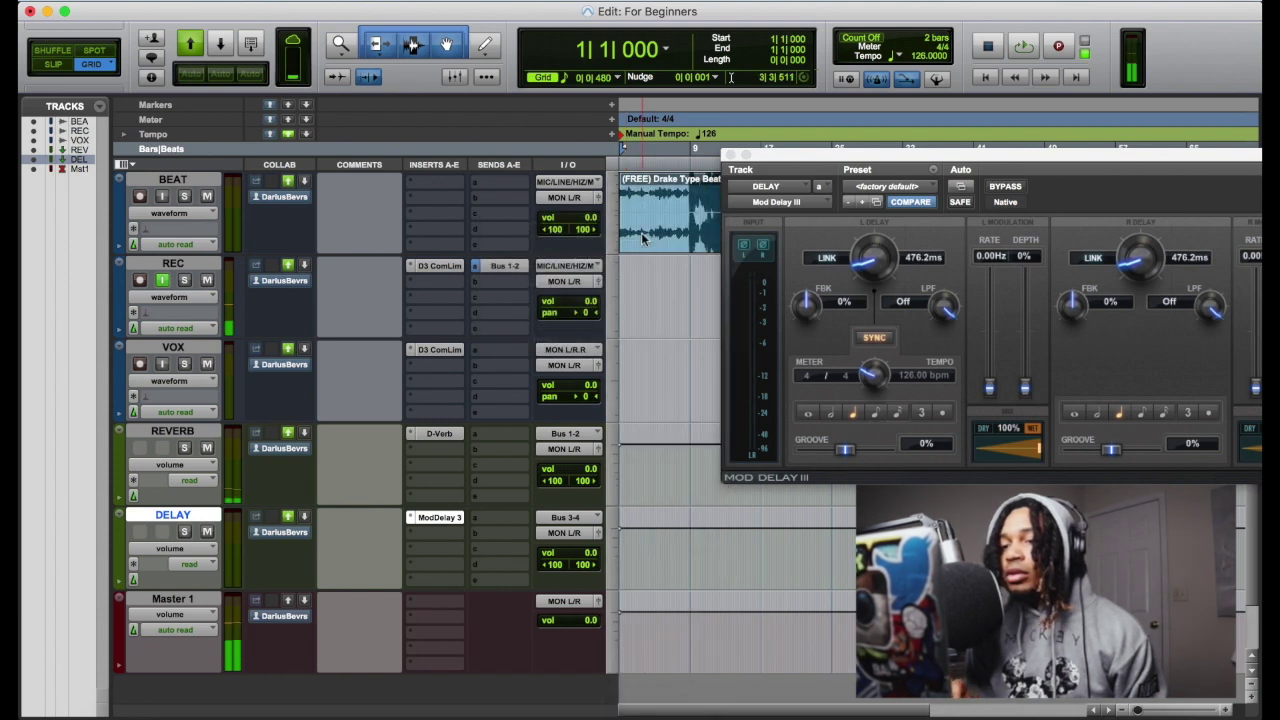
{"action": "left_click_drag", "start_coordinate": [268, 480], "coordinate": [270, 436]}
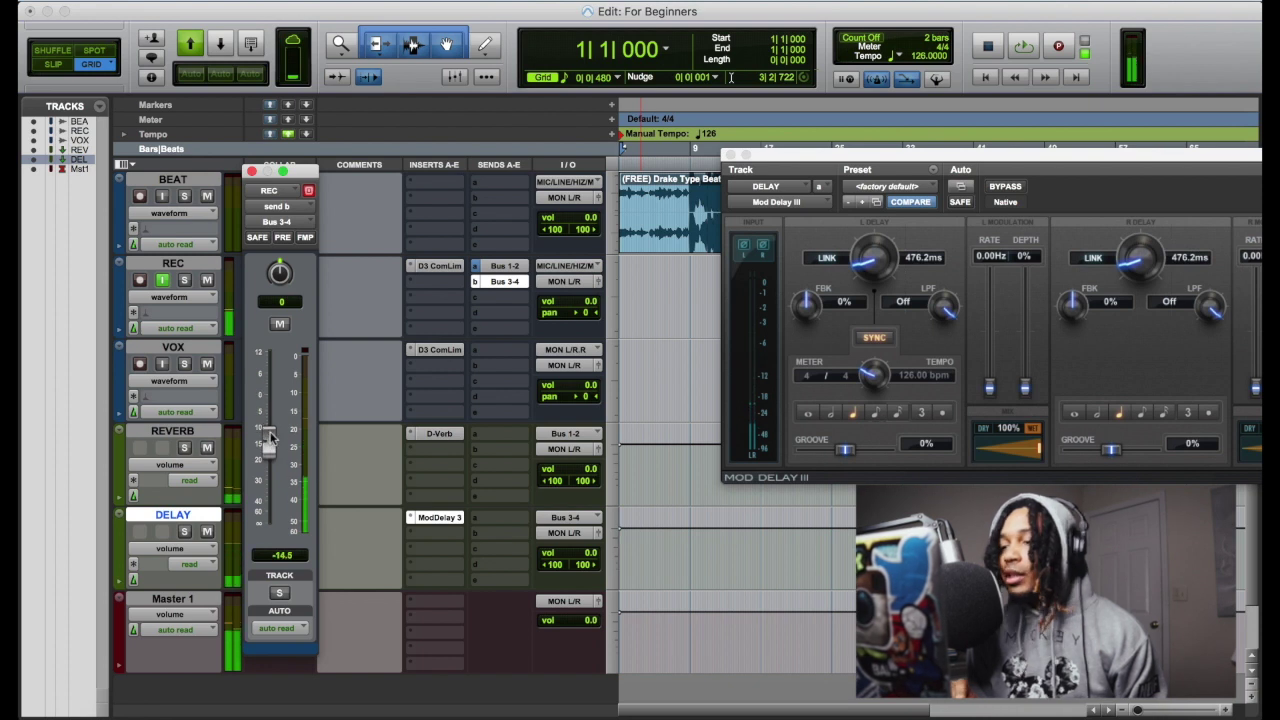
{"action": "left_click", "coordinate": [729, 155]}
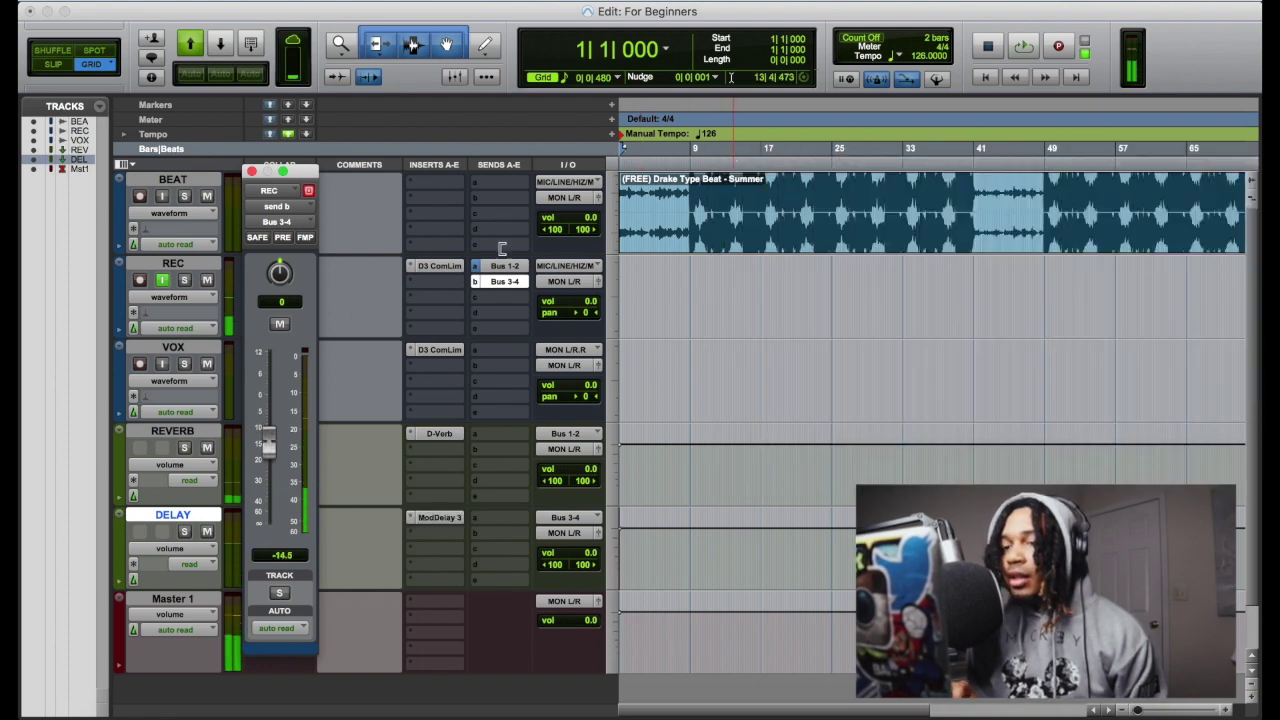
{"action": "left_click_drag", "start_coordinate": [267, 435], "coordinate": [267, 460]}
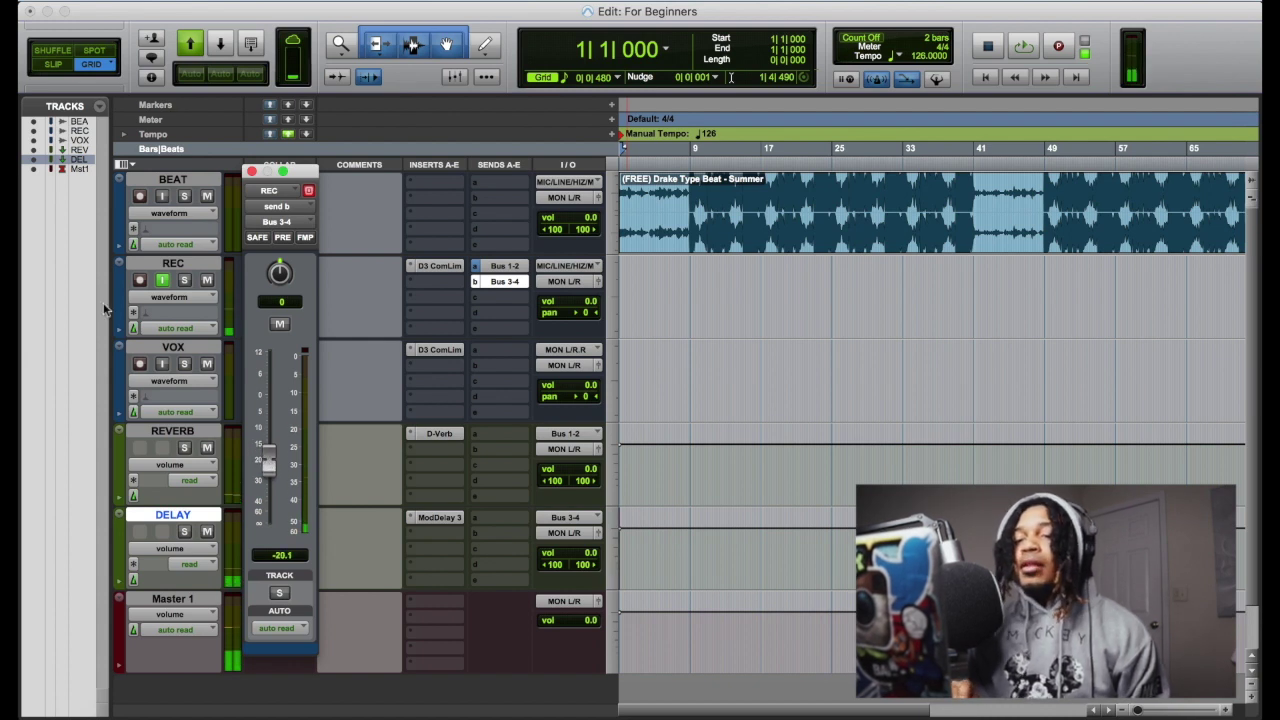
{"action": "left_click", "coordinate": [252, 172]}
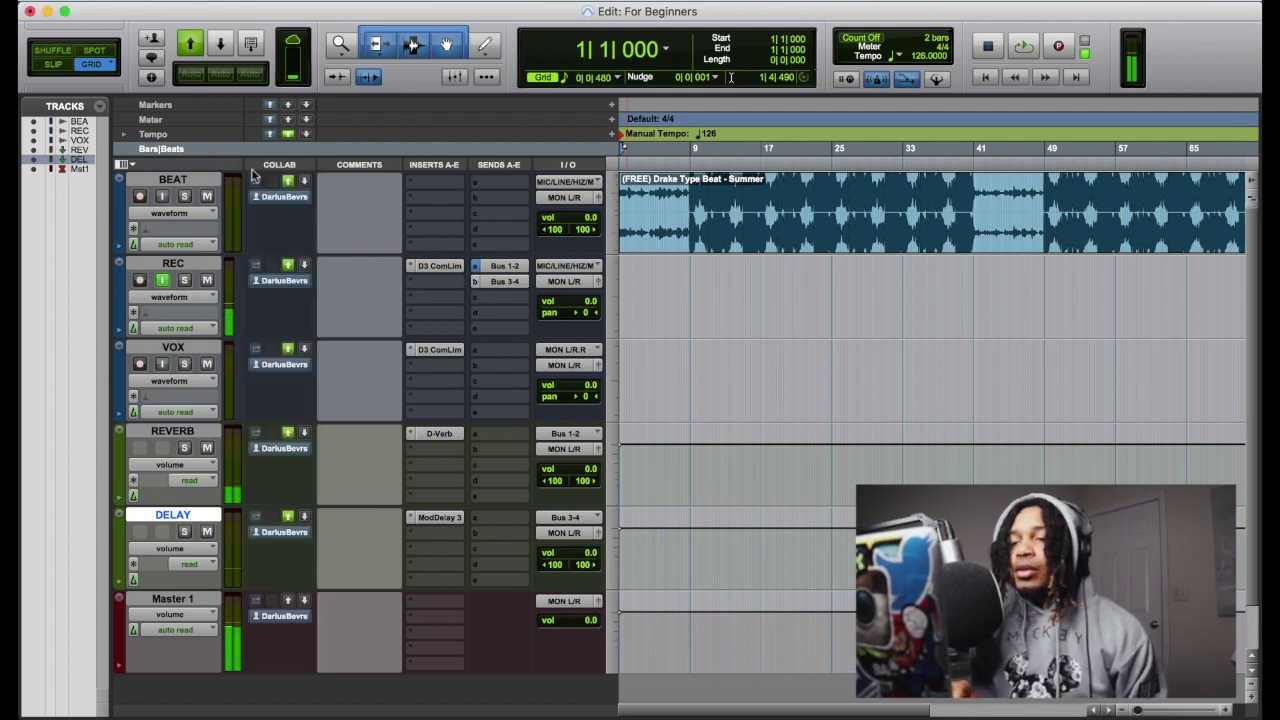
Step: Copy the Bus 1-2 and Bus 3-4 sends from the REC track to the same slots on the VOX track
{"action": "left_click_drag", "start_coordinate": [500, 266], "coordinate": [502, 350]}
{"action": "left_click_drag", "start_coordinate": [508, 284], "coordinate": [508, 368]}
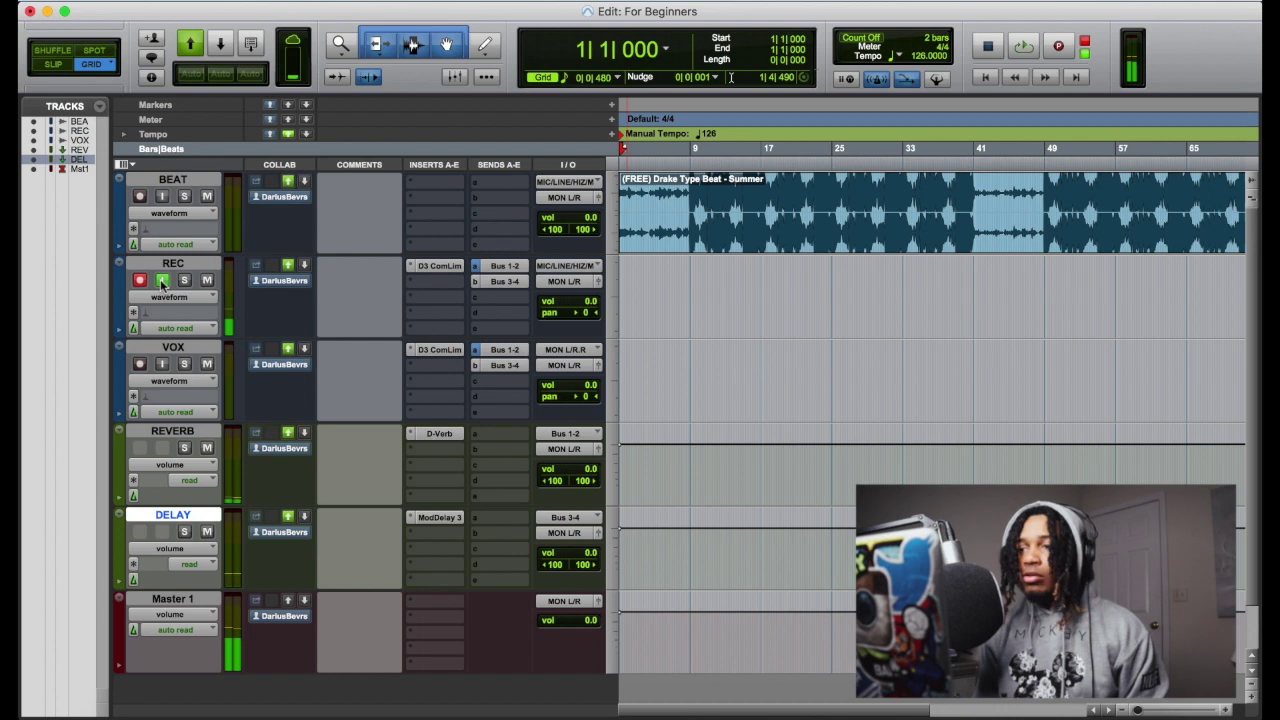
Step: Record a vocal take on the armed REC track over the beat, from bar 1 to about bar 27
{"action": "key", "text": "super+space"}
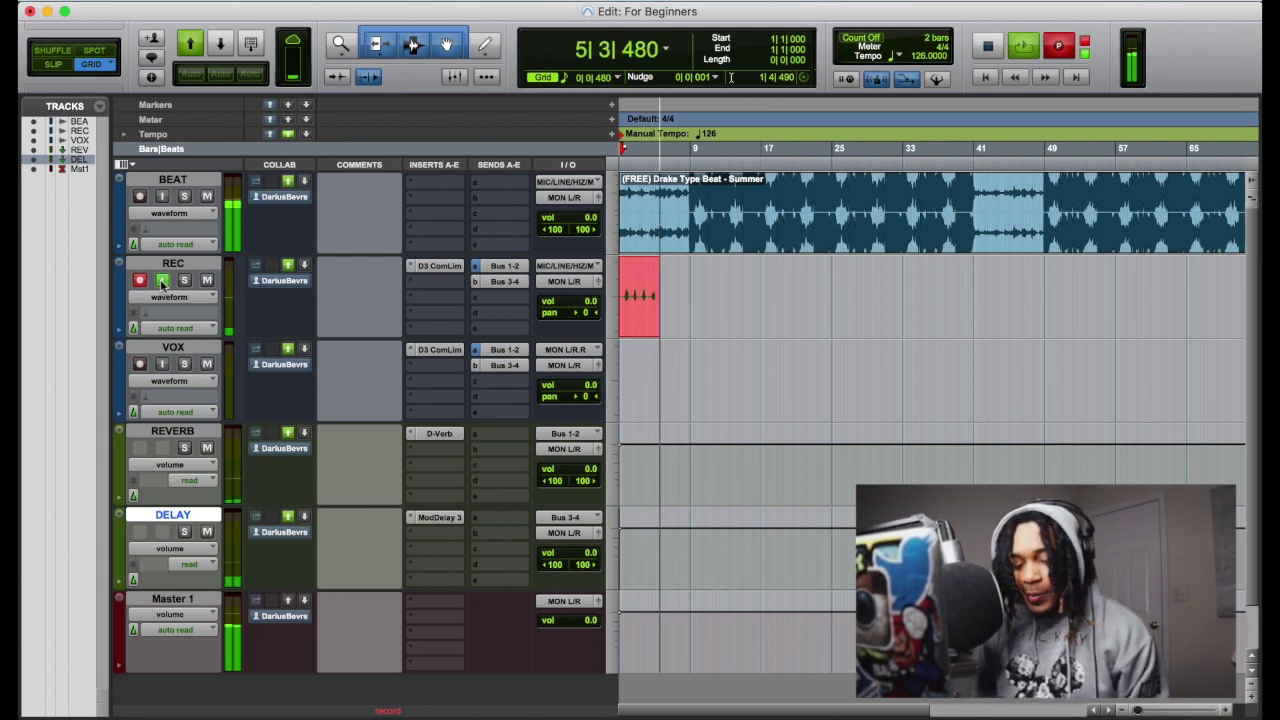
{"action": "key", "text": "super+bracketright"}
{"action": "key", "text": "super+bracketright"}
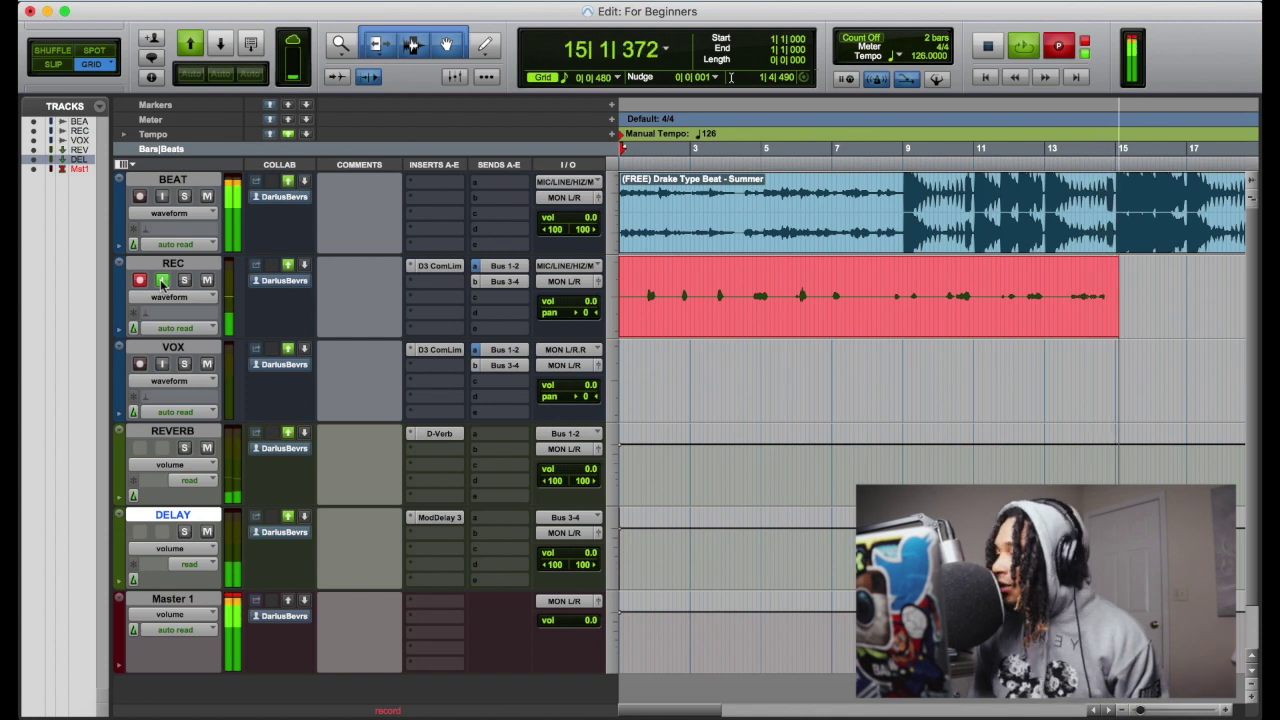
{"action": "key", "text": "super+bracketleft"}
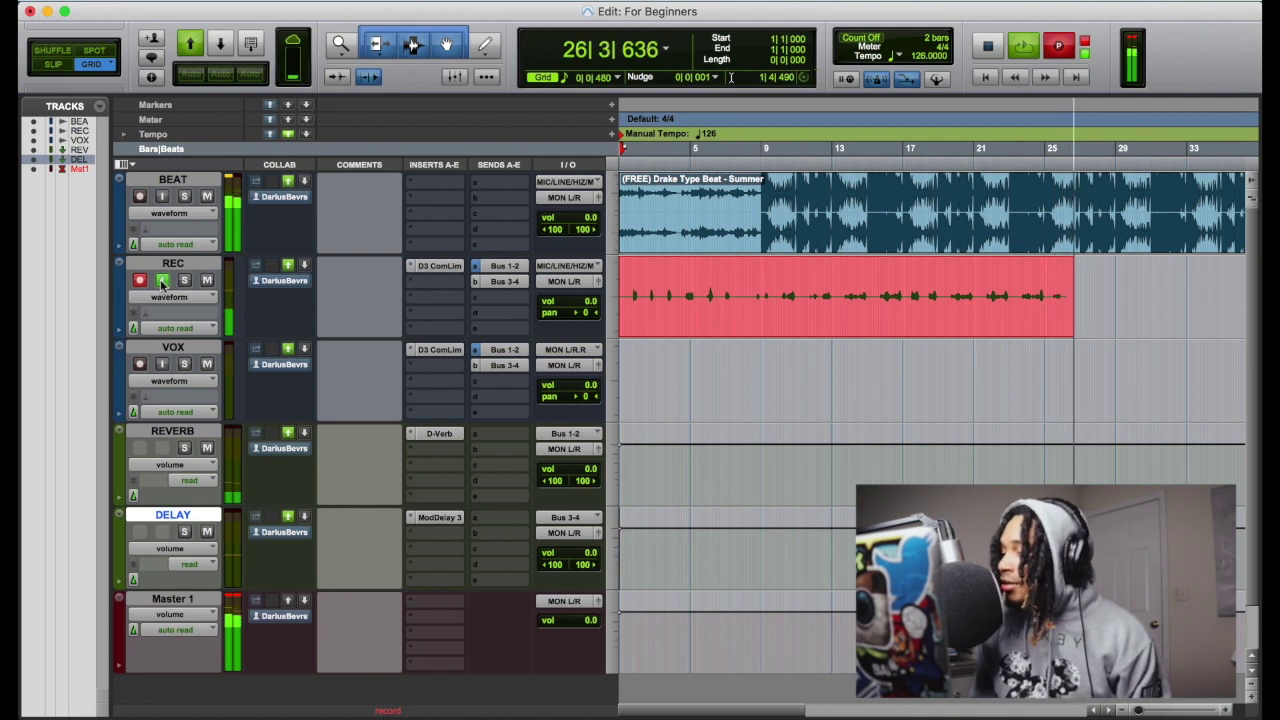
{"action": "key", "text": "space"}
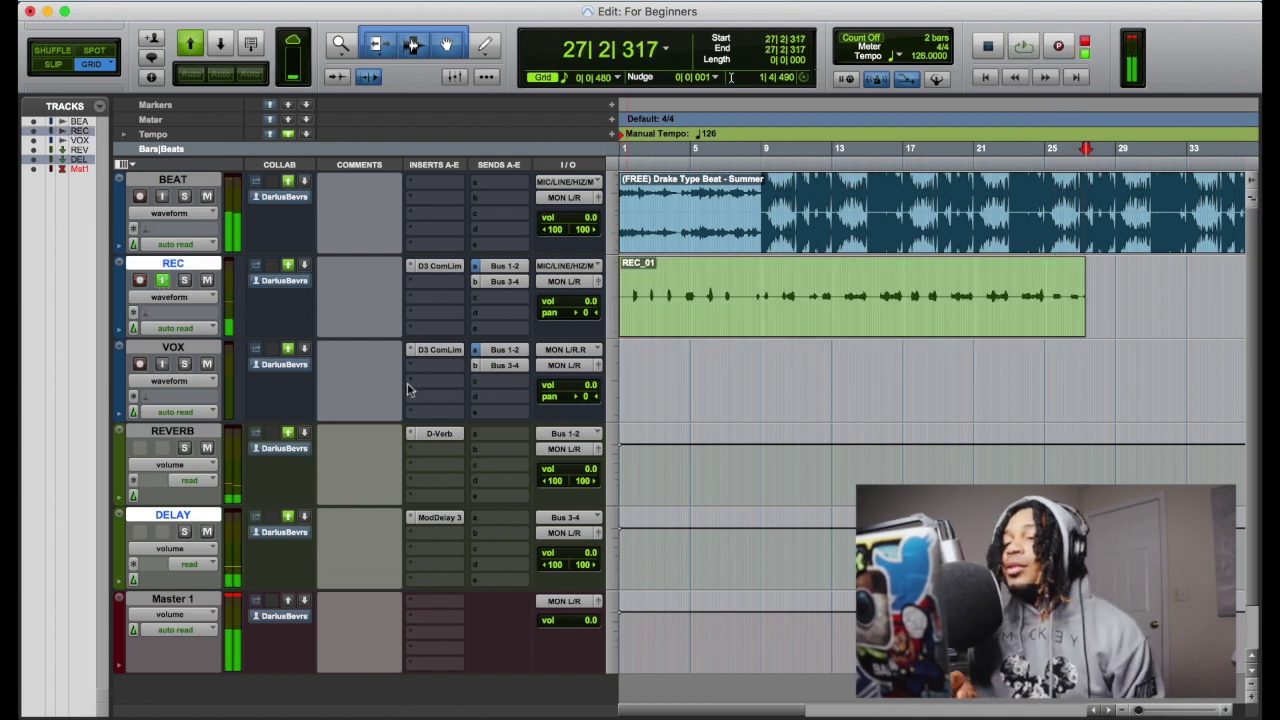
Step: Move the recorded clip from REC to VOX, keeping its start at bar 1, and disarm REC while leaving its input monitoring on
{"action": "left_click_drag", "start_coordinate": [674, 328], "coordinate": [672, 408]}
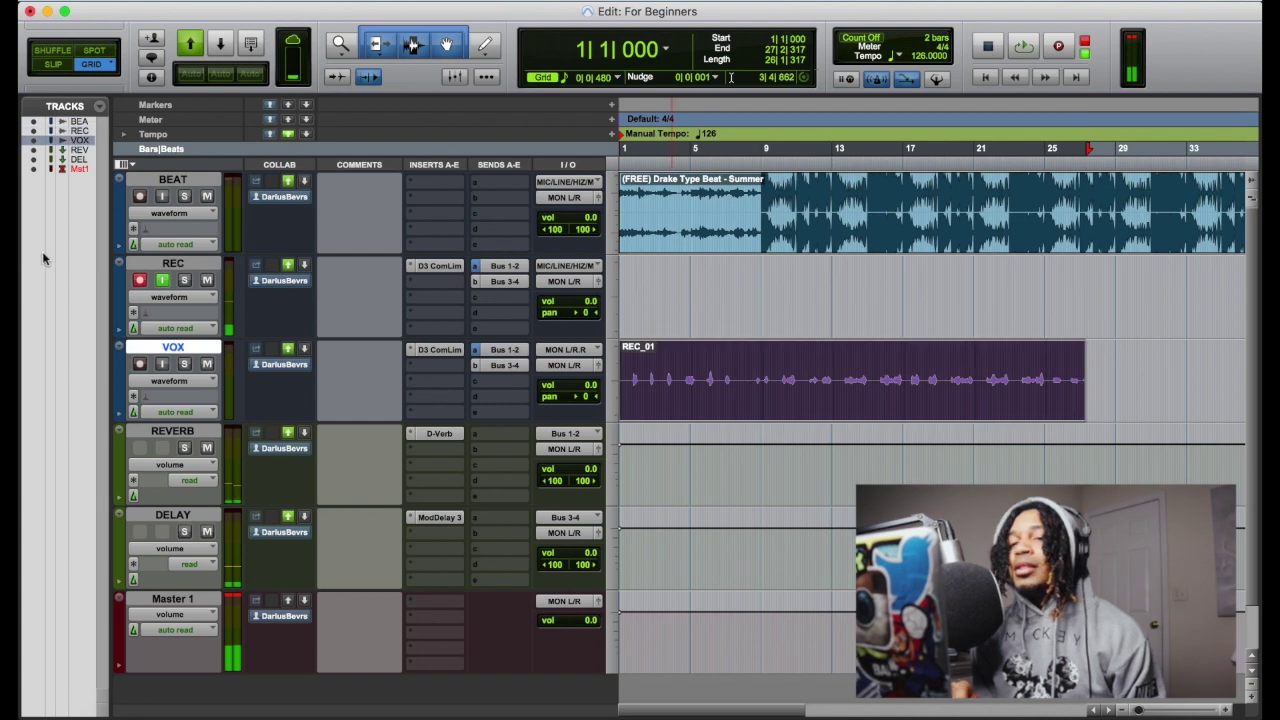
{"action": "left_click", "coordinate": [140, 280]}
{"action": "left_click", "coordinate": [162, 280]}
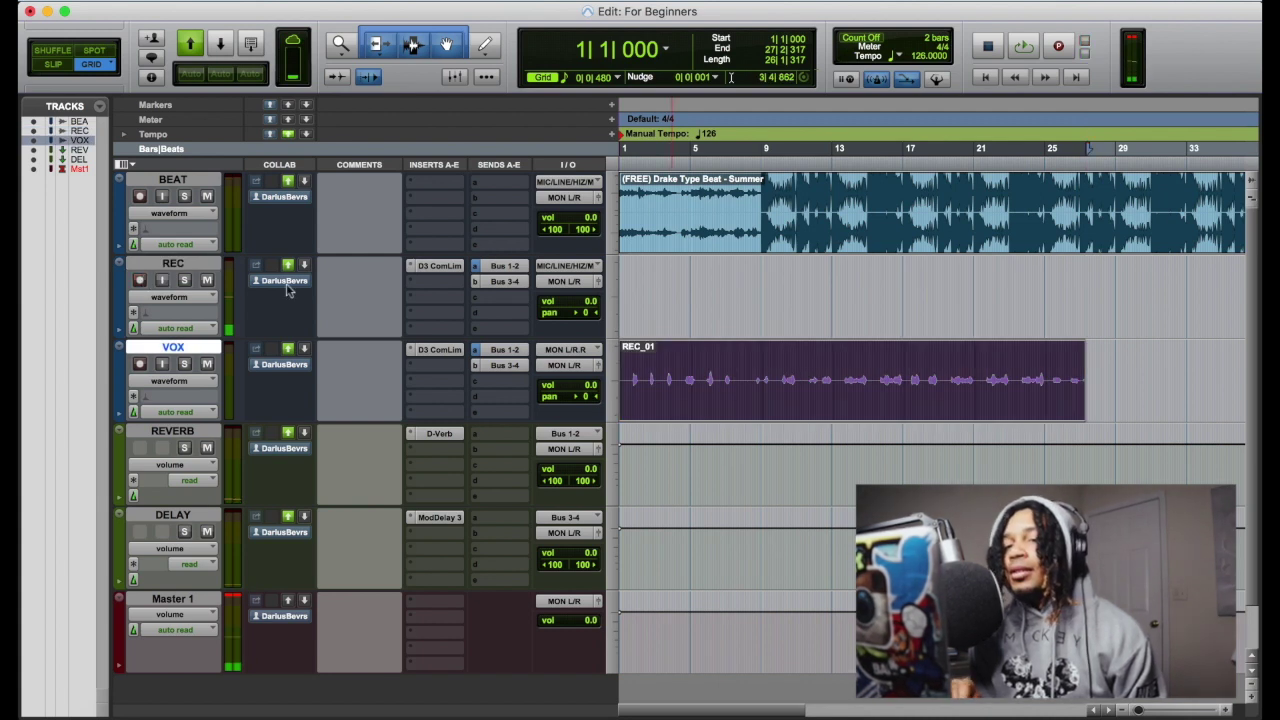
{"action": "left_click", "coordinate": [165, 282]}
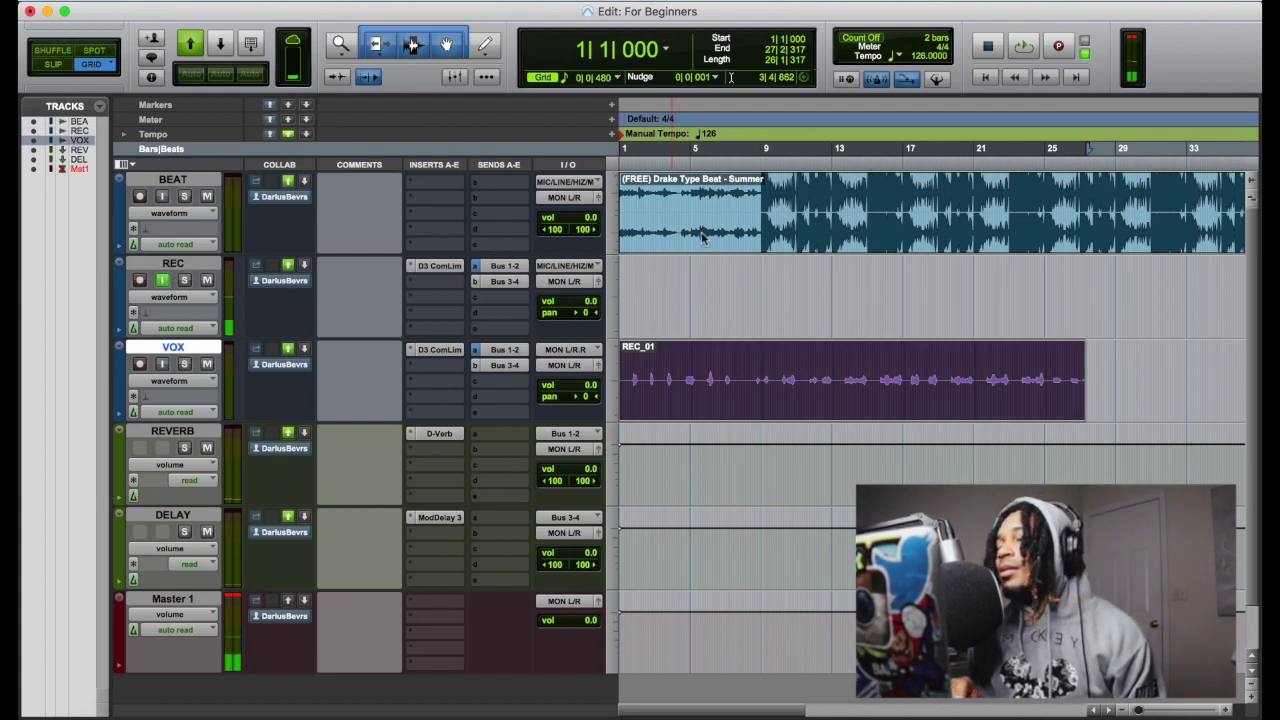
Step: Play the session back from 8|3|000 to hear the VOX take with the beat
{"action": "left_click", "coordinate": [752, 160]}
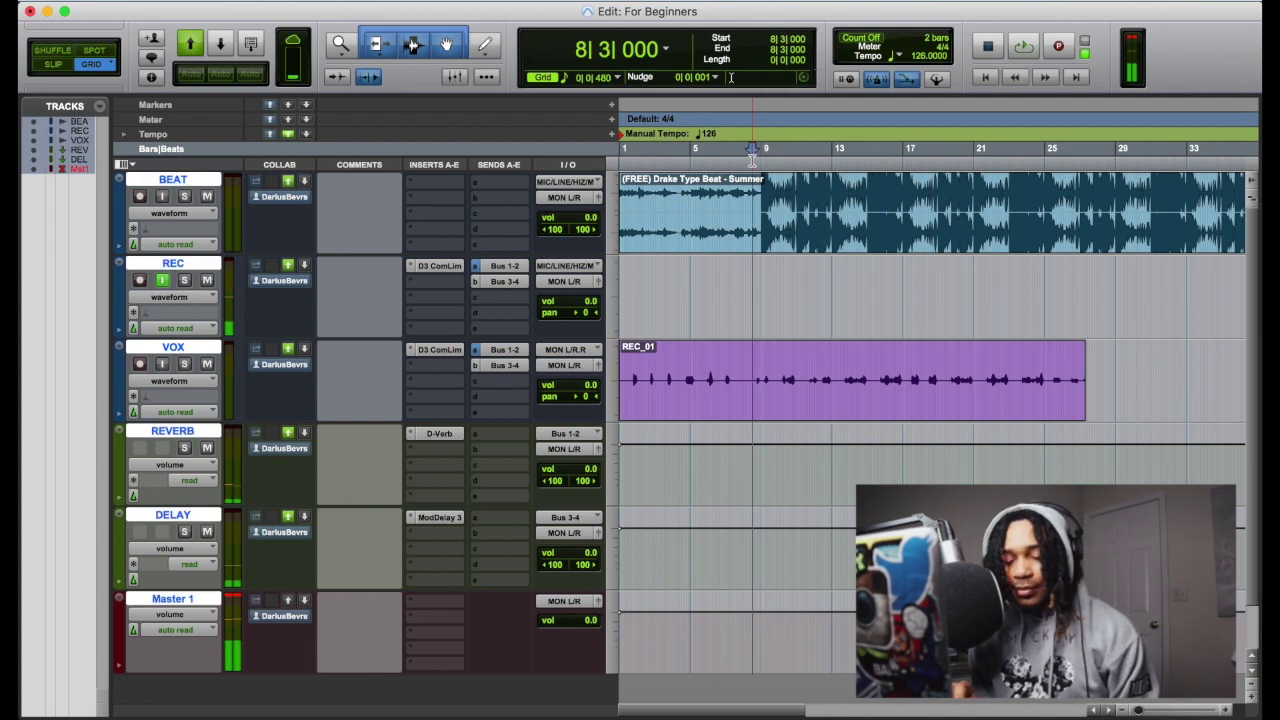
{"action": "key", "text": "space"}
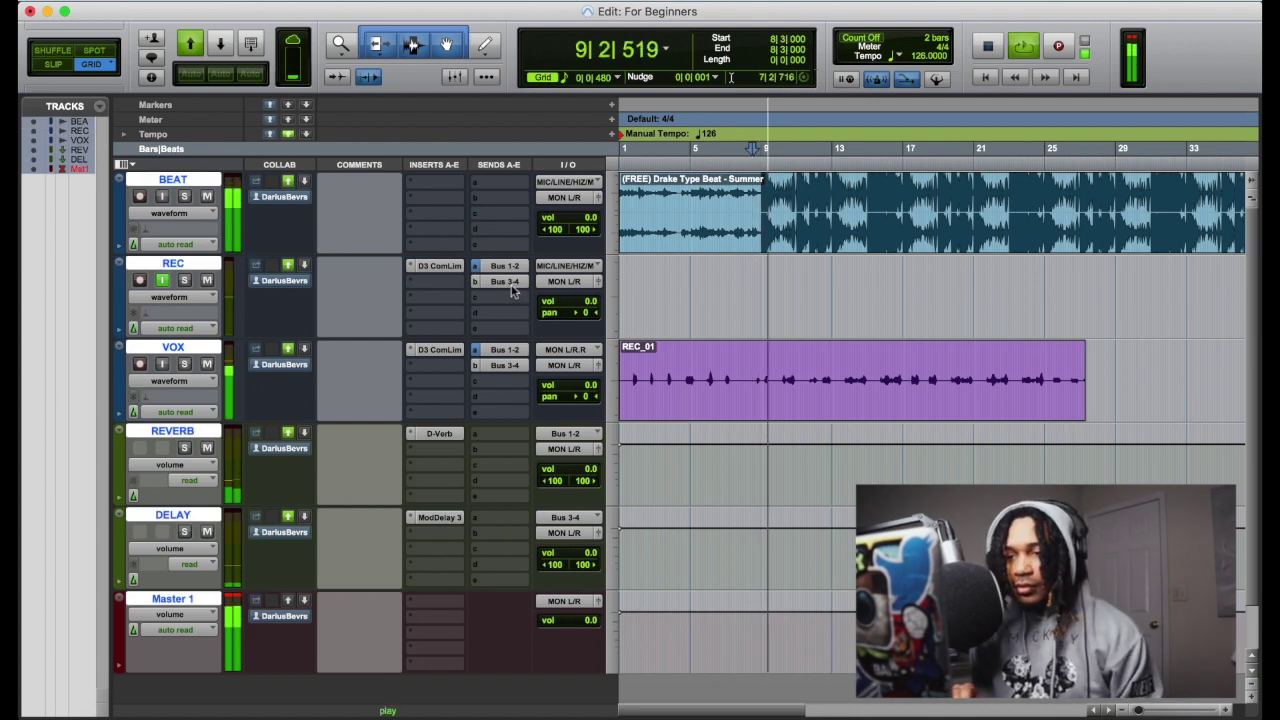
Step: Lower the VOX track's Bus 3-4 send to about -15.6 dB and its Bus 1-2 send to about -13.1 dB
{"action": "left_click", "coordinate": [510, 367]}
{"action": "mouse_move", "coordinate": [272, 468]}
{"action": "left_mouse_down"}
{"action": "mouse_move", "coordinate": [272, 449]}
{"action": "mouse_move", "coordinate": [276, 460]}
{"action": "left_mouse_up"}
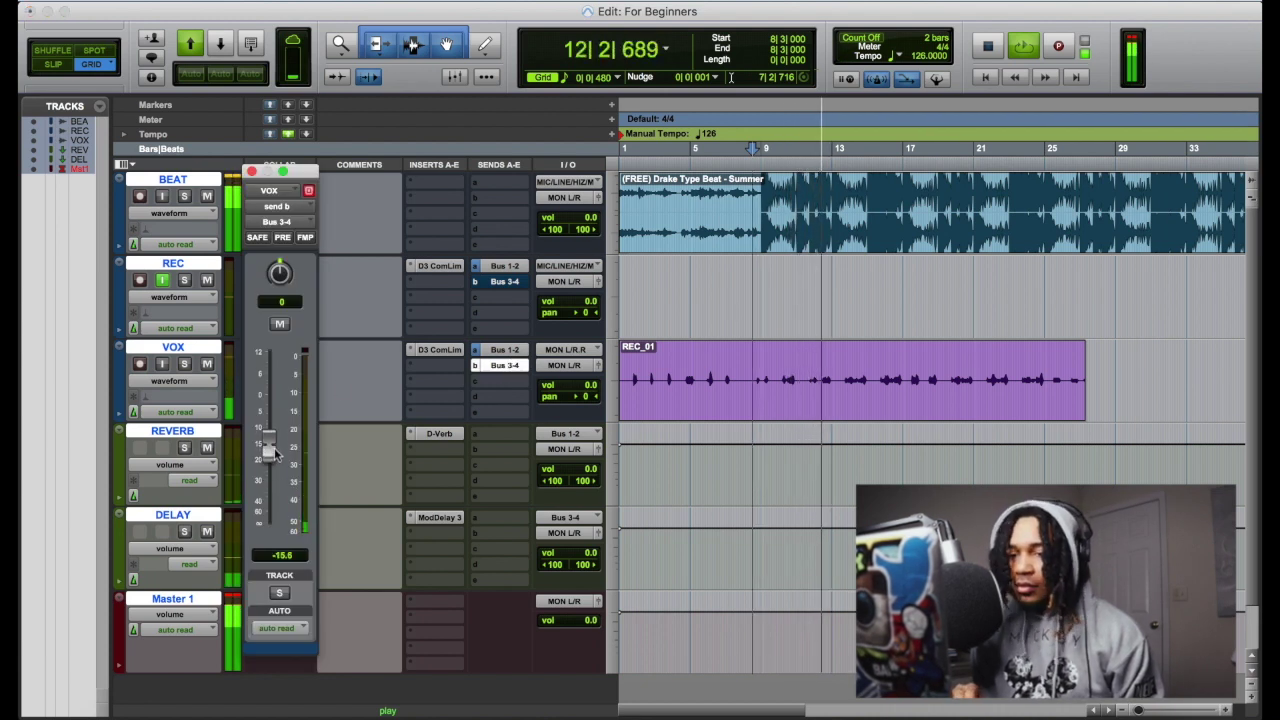
{"action": "left_click", "coordinate": [518, 352]}
{"action": "mouse_move", "coordinate": [267, 440]}
{"action": "left_mouse_down"}
{"action": "mouse_move", "coordinate": [267, 412]}
{"action": "mouse_move", "coordinate": [267, 452]}
{"action": "mouse_move", "coordinate": [267, 439]}
{"action": "left_mouse_up"}
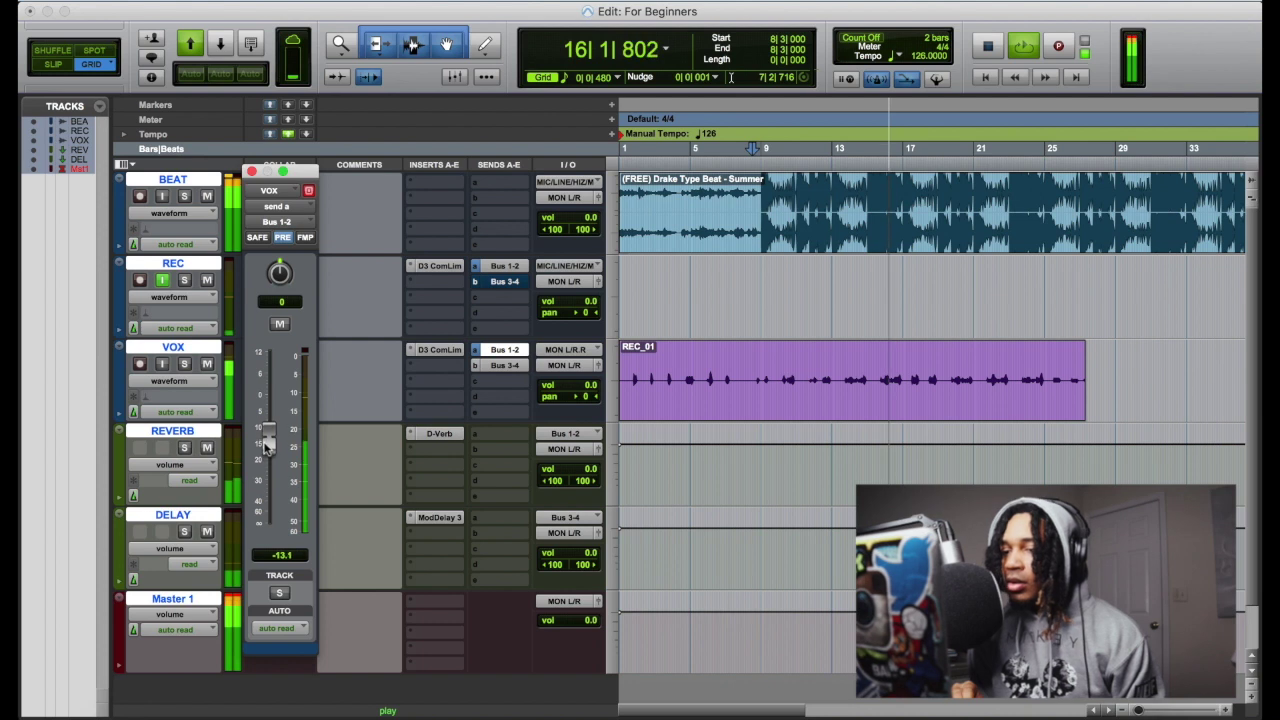
{"action": "left_click", "coordinate": [252, 172]}
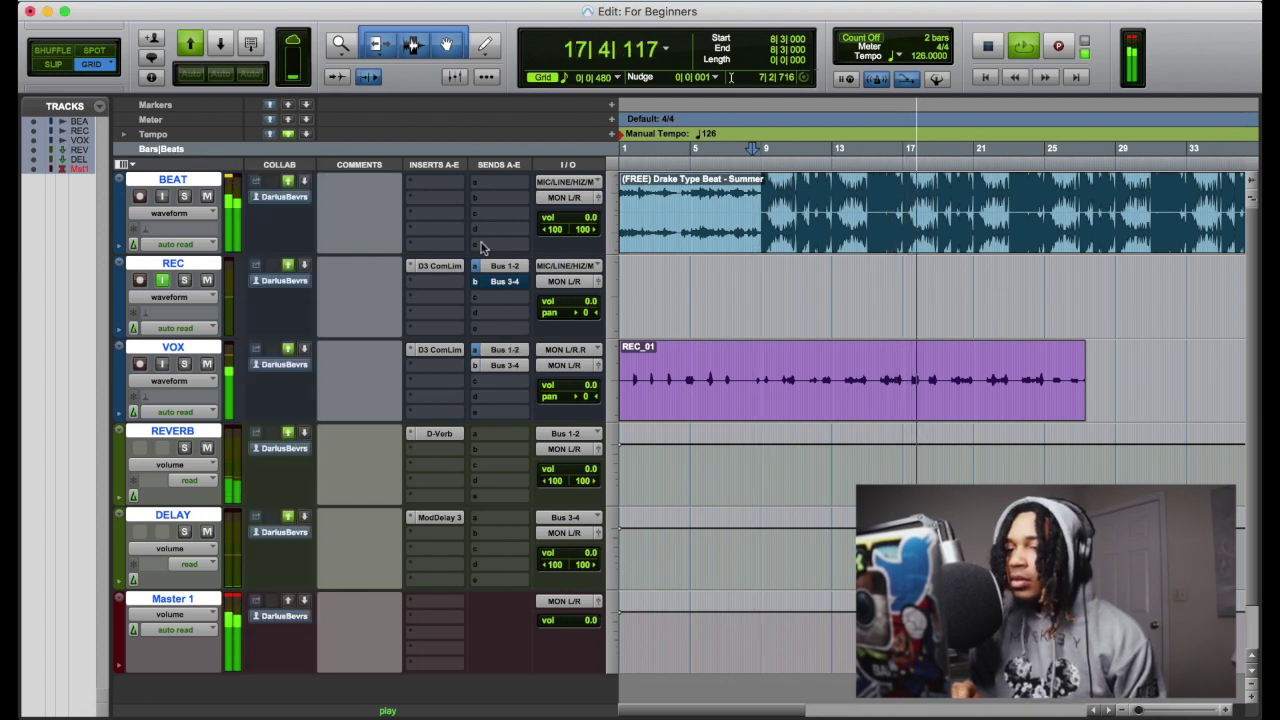
Step: Lower the BEAT track's volume to -2.6 dB and deselect all tracks
{"action": "left_click_drag", "start_coordinate": [590, 217], "coordinate": [594, 226]}
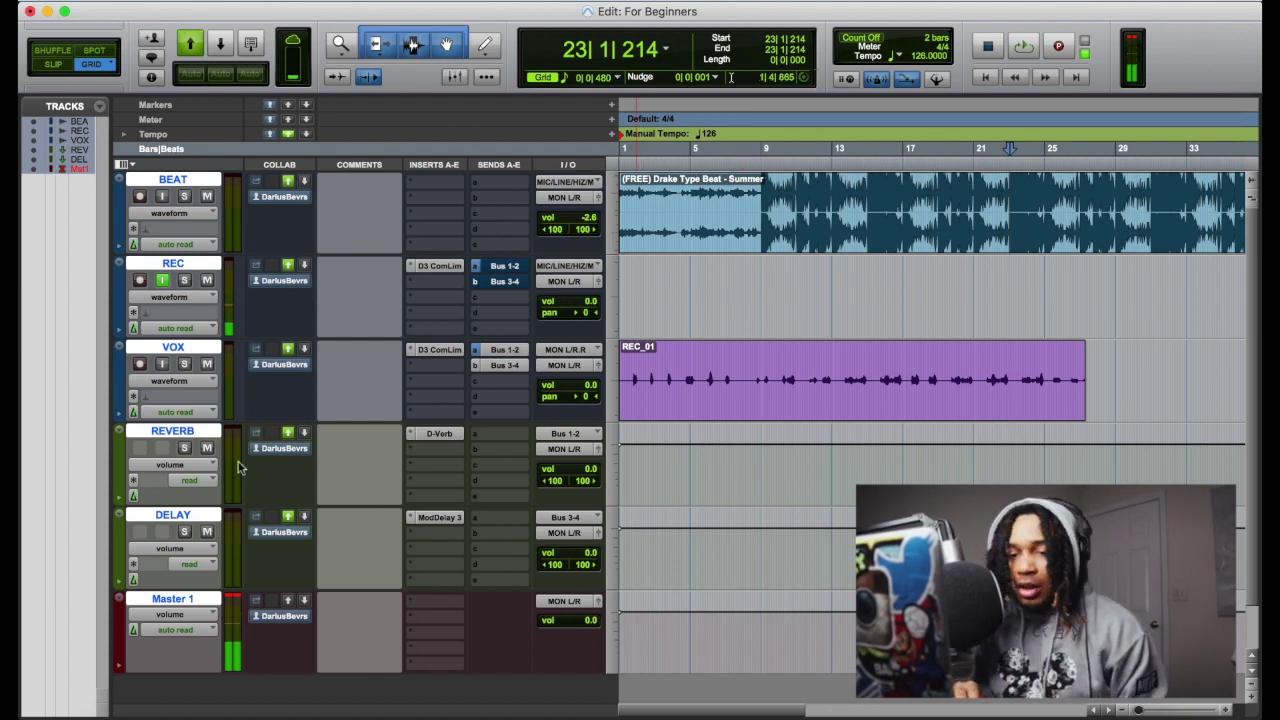
{"action": "left_click", "coordinate": [199, 430], "text": "alt"}
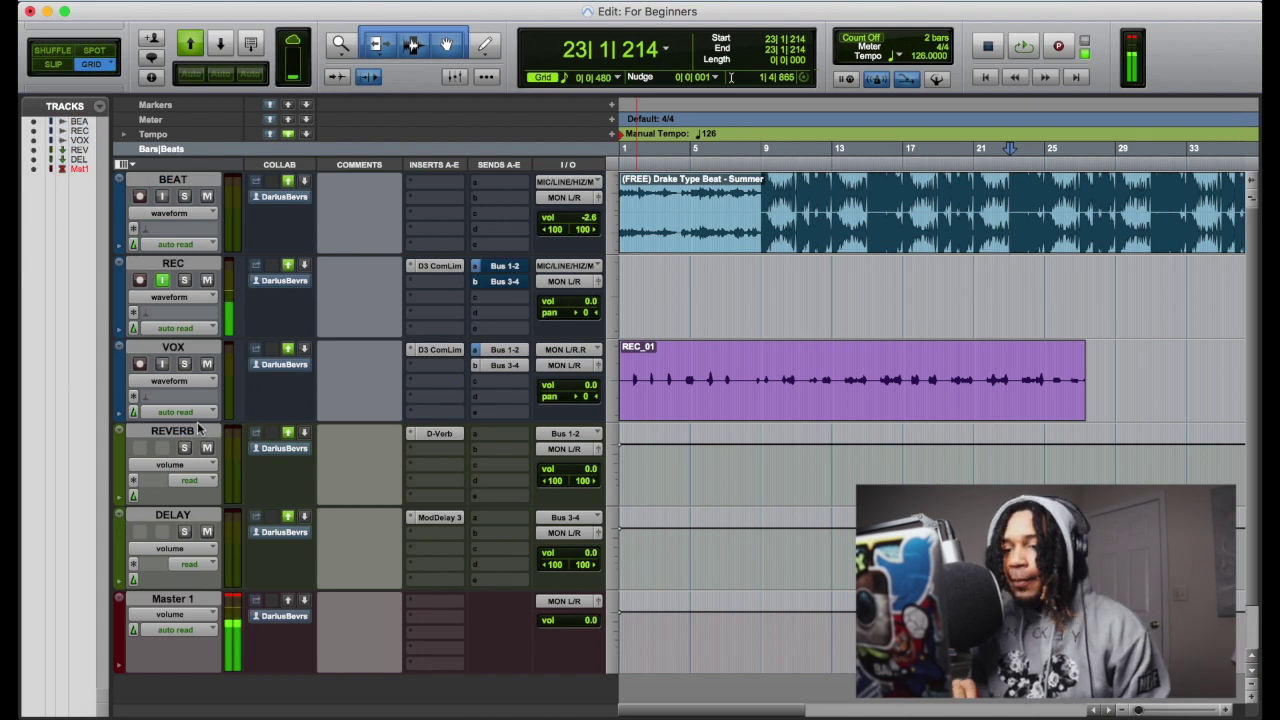
Step: Start saving the VOX track as a track preset and create a new category REC TRACKS under Avid
{"action": "right_click", "coordinate": [181, 352]}
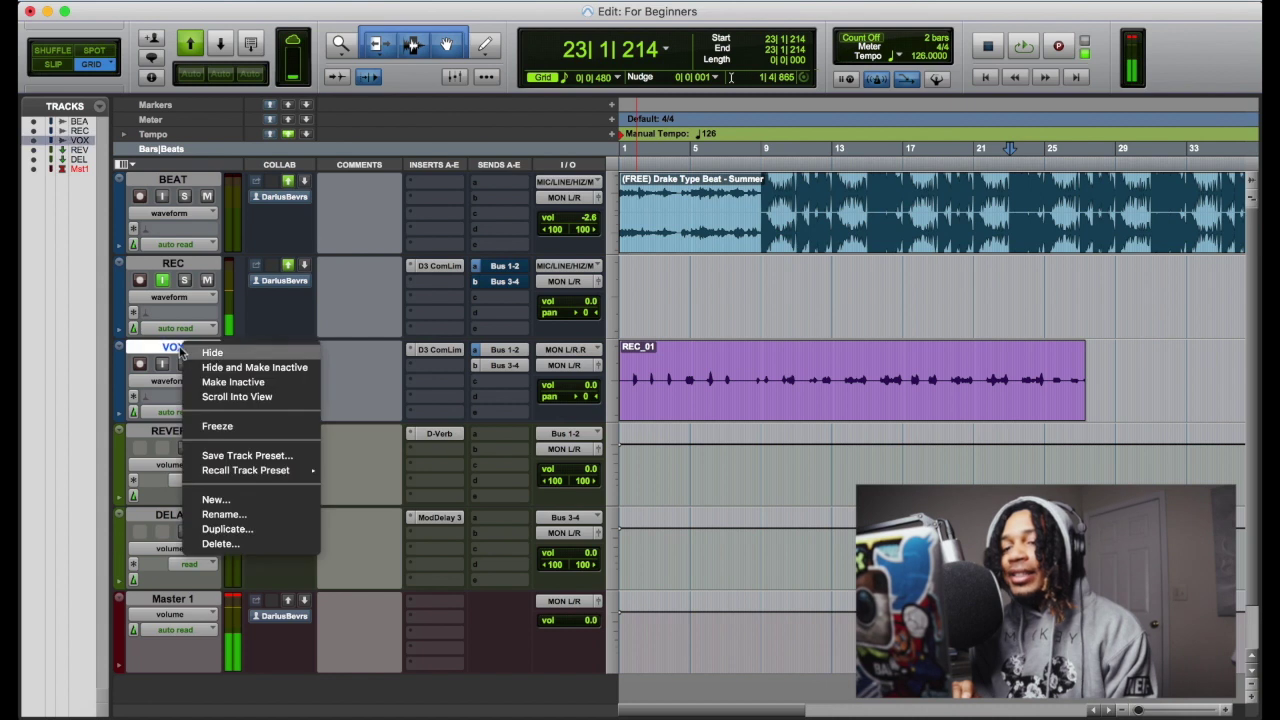
{"action": "left_click", "coordinate": [259, 456]}
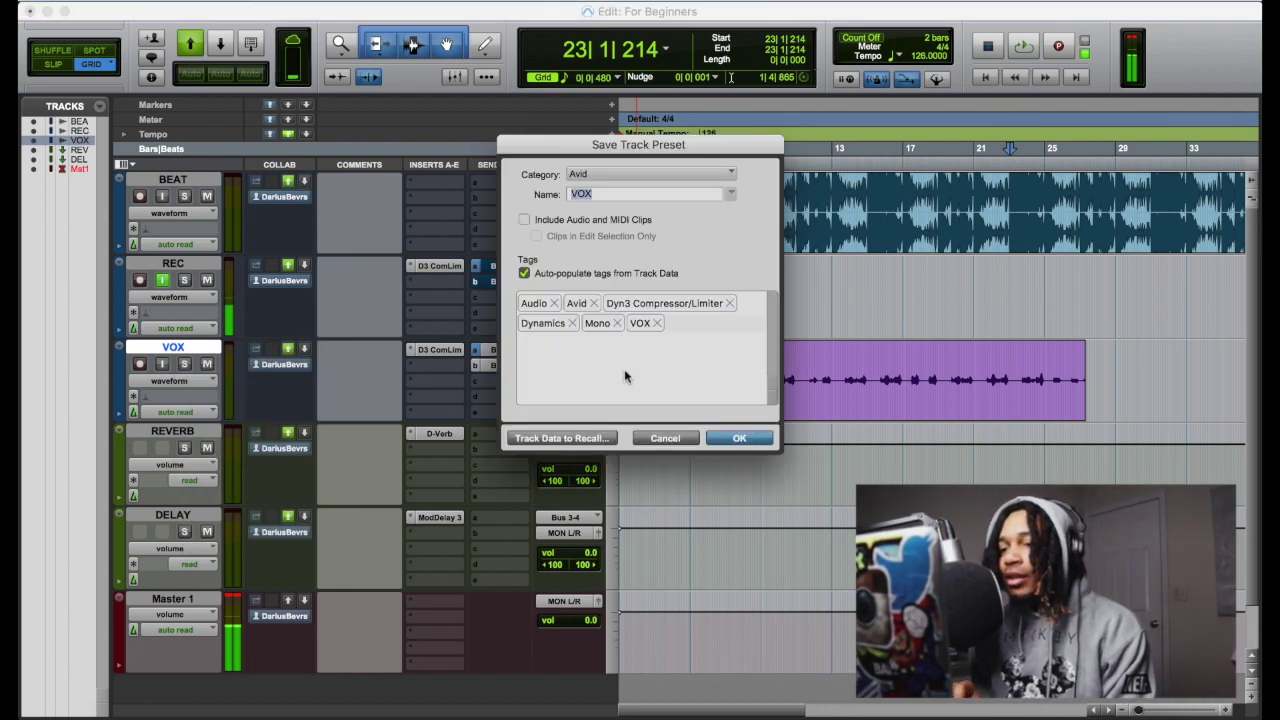
{"action": "left_click", "coordinate": [626, 176]}
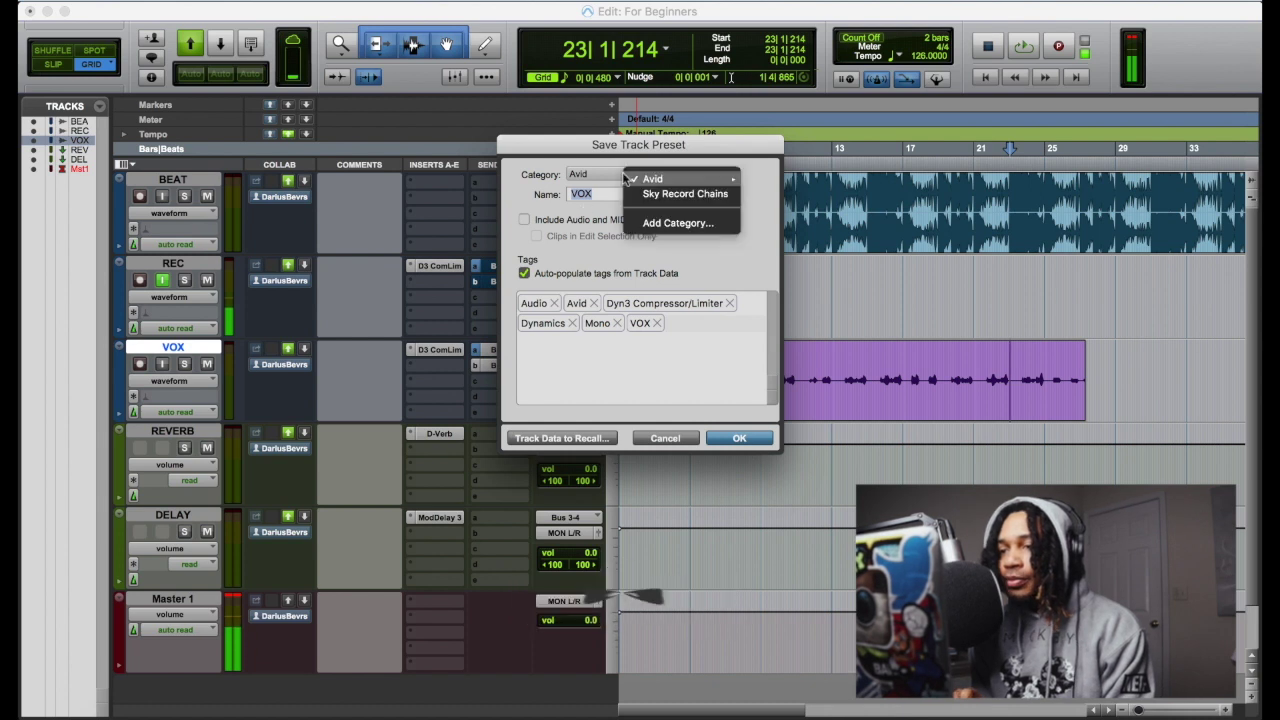
{"action": "left_click", "coordinate": [671, 224]}
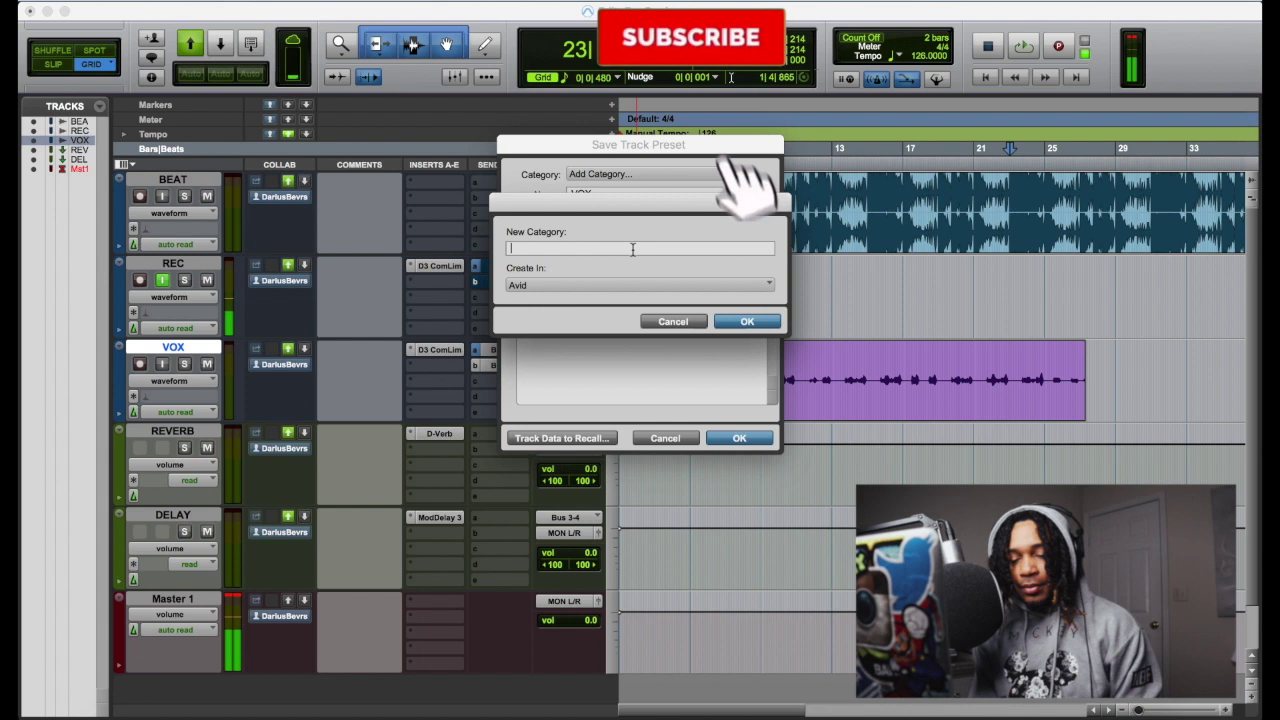
{"action": "type", "text": "REC TRACKS"}
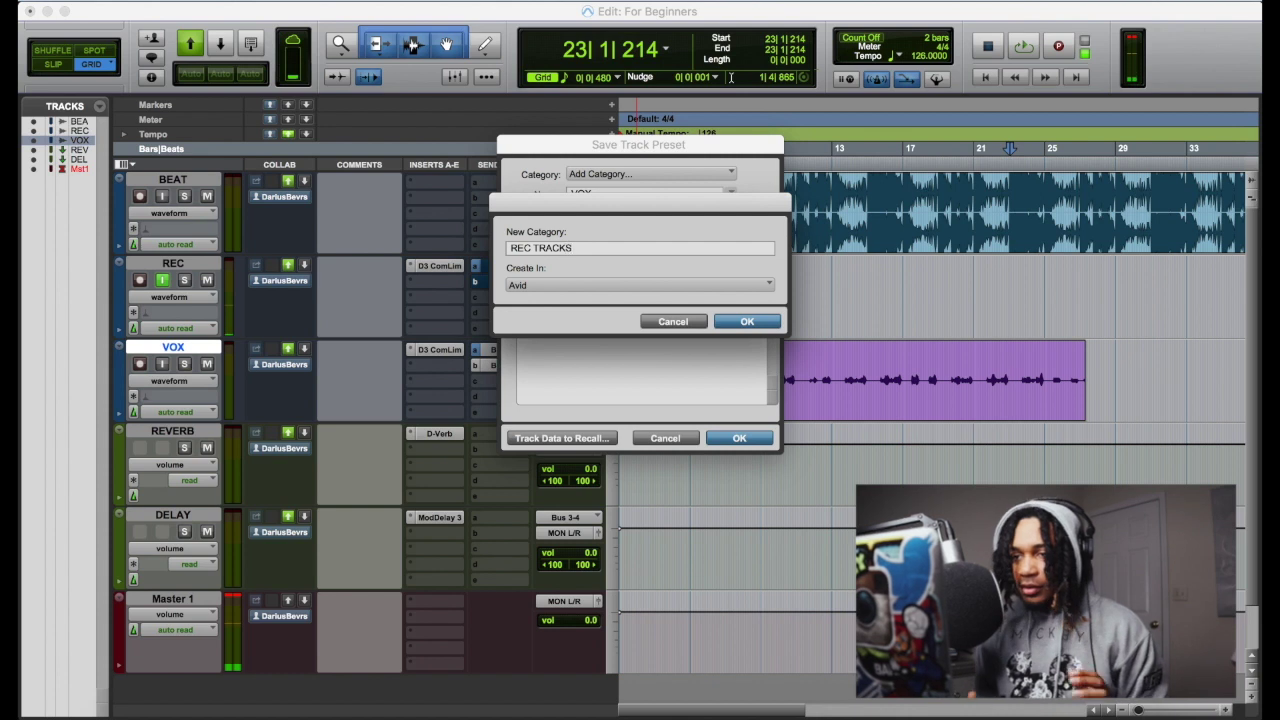
{"action": "key", "text": "Return"}
Step: Name the track preset "Drake Type Bea" and save it in the REC TRACKS category
{"action": "double_click", "coordinate": [615, 192]}
{"action": "type", "text": "Drake Type Bea"}
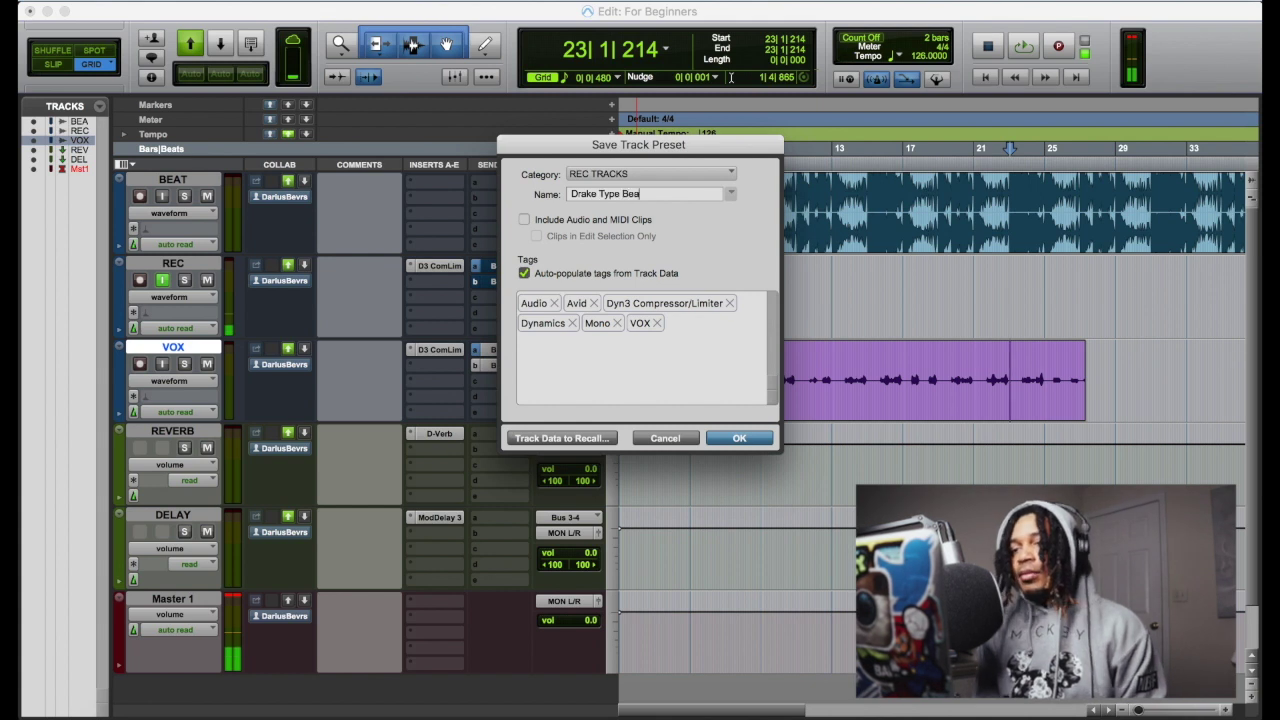
{"action": "key", "text": "Return"}
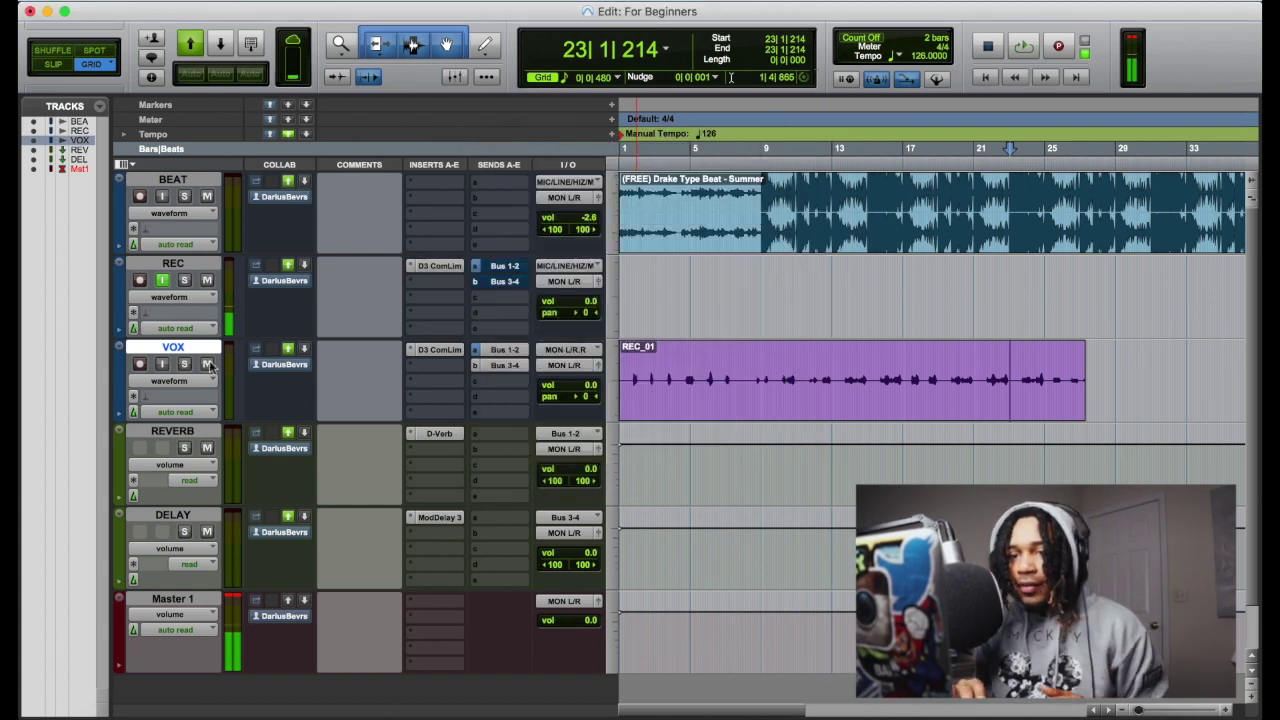
Step: Browse the Avid track presets for the VOX track, including the Dynamics and Delay categories, without recalling one
{"action": "right_click", "coordinate": [158, 352]}
{"action": "mouse_move", "coordinate": [222, 472]}
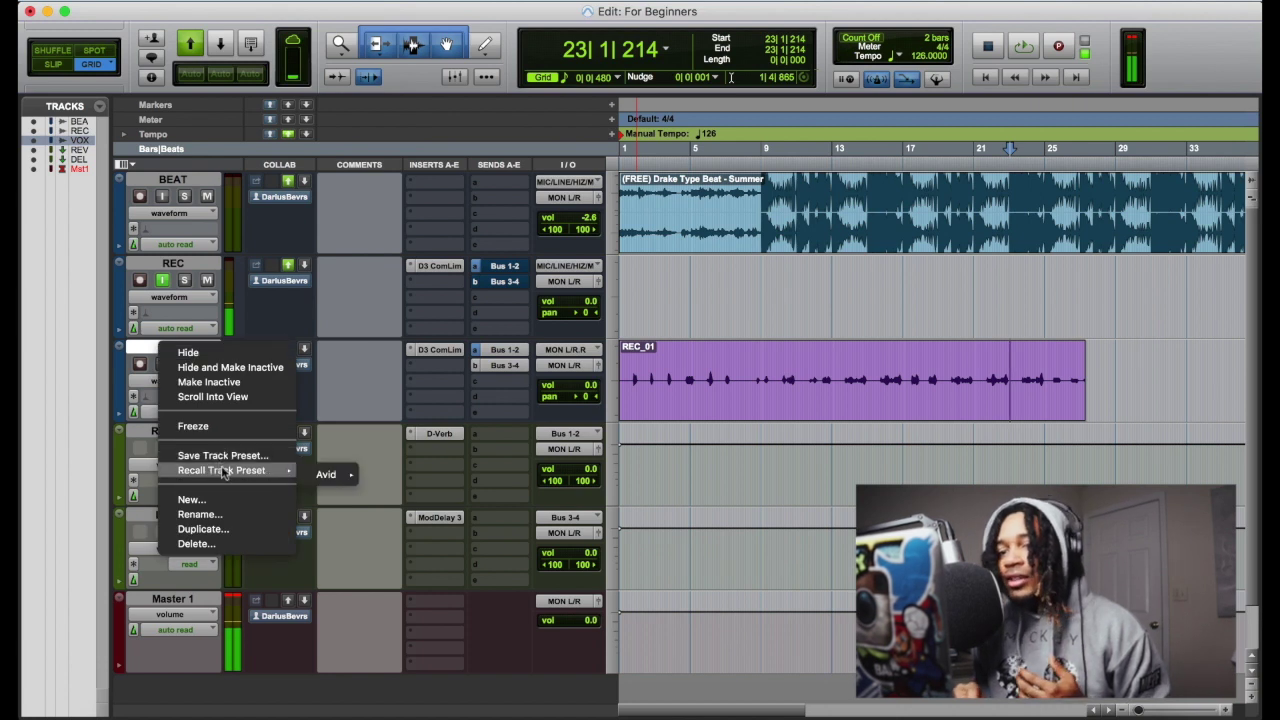
{"action": "mouse_move", "coordinate": [328, 474]}
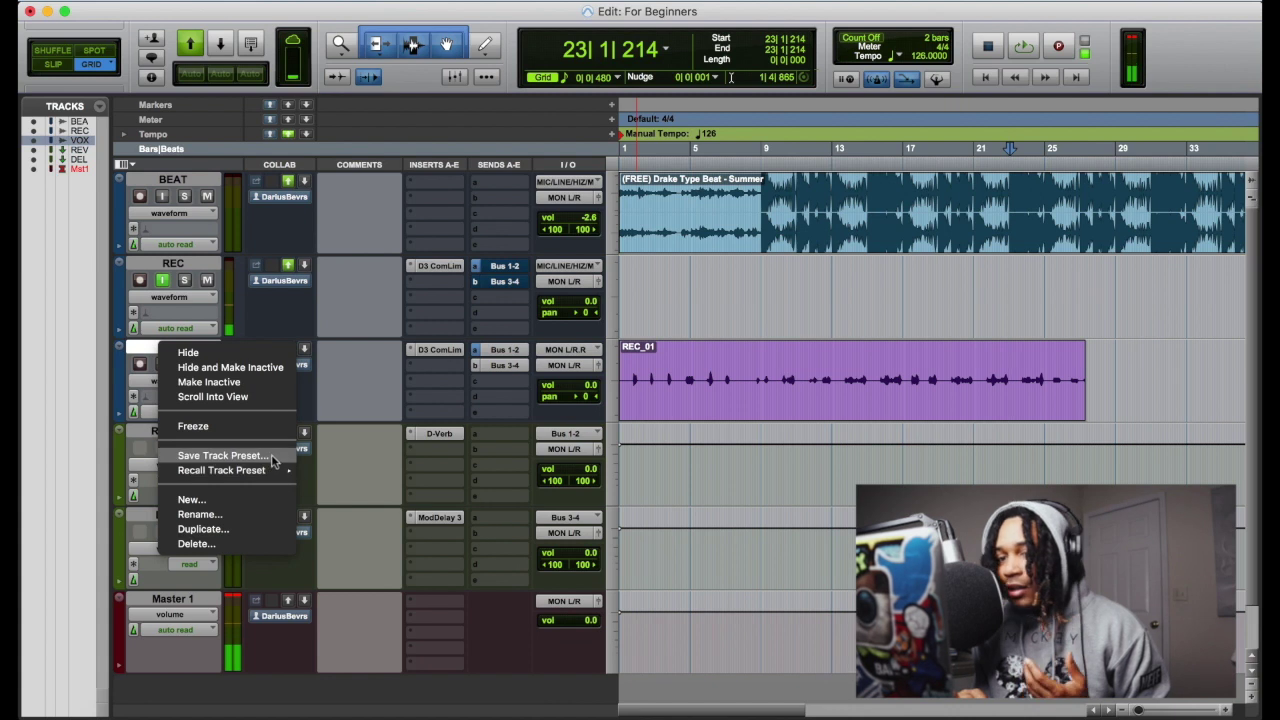
{"action": "mouse_move", "coordinate": [281, 478]}
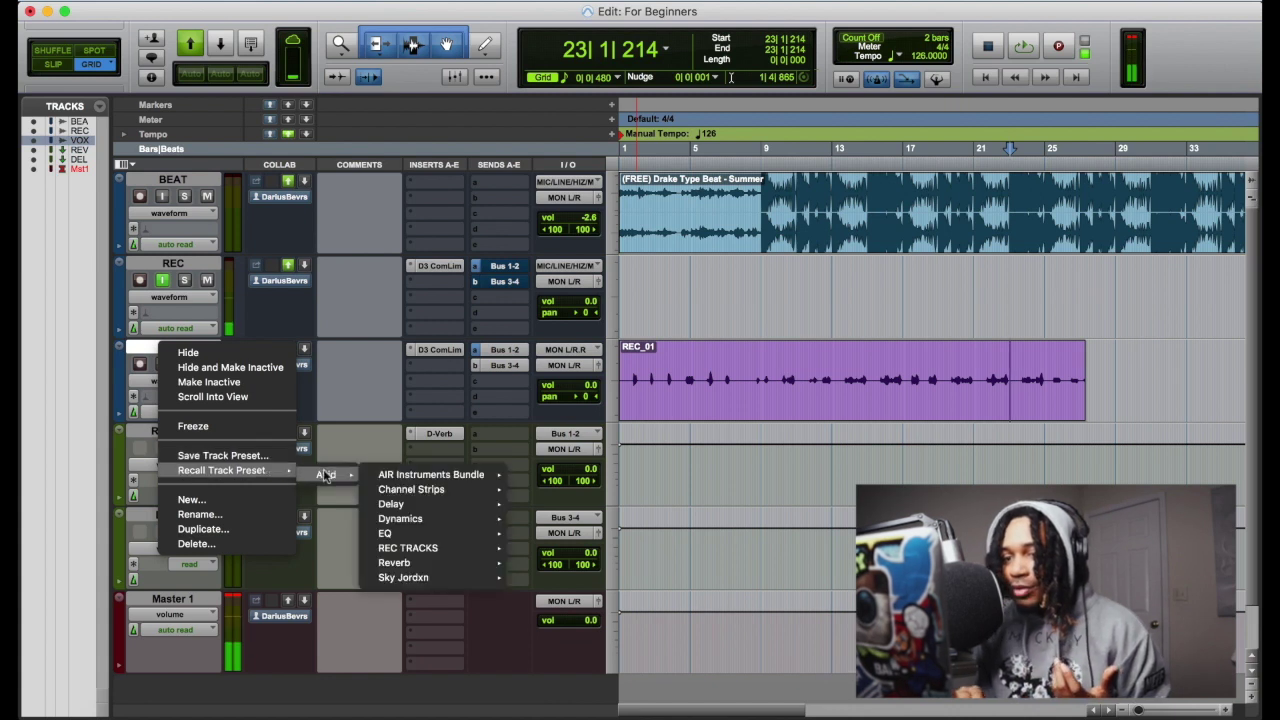
{"action": "mouse_move", "coordinate": [440, 548]}
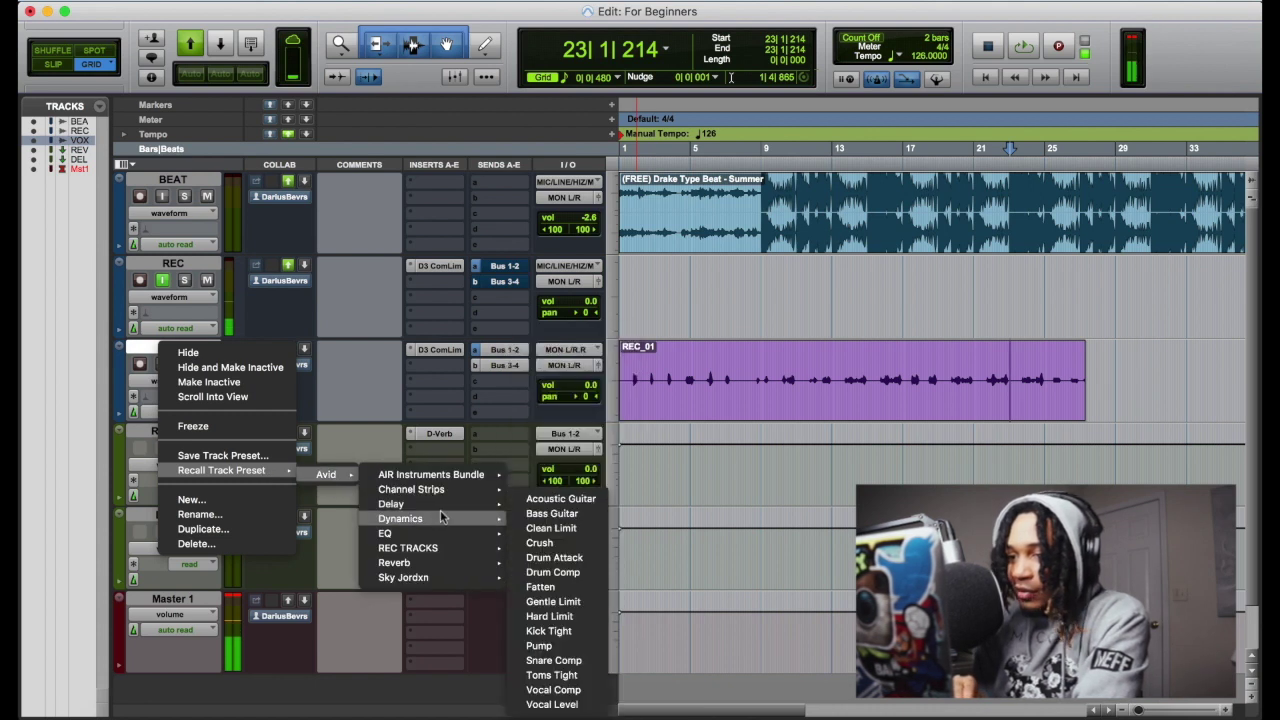
{"action": "mouse_move", "coordinate": [440, 505]}
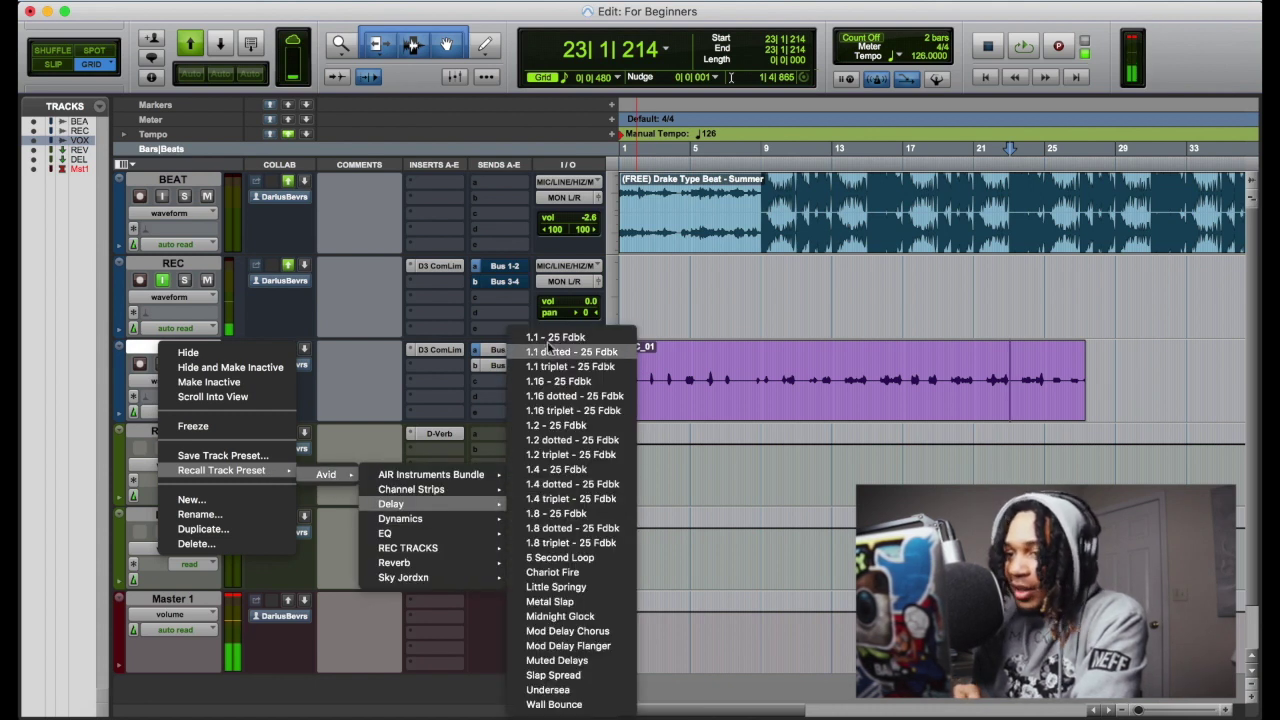
{"action": "left_click", "coordinate": [560, 616]}
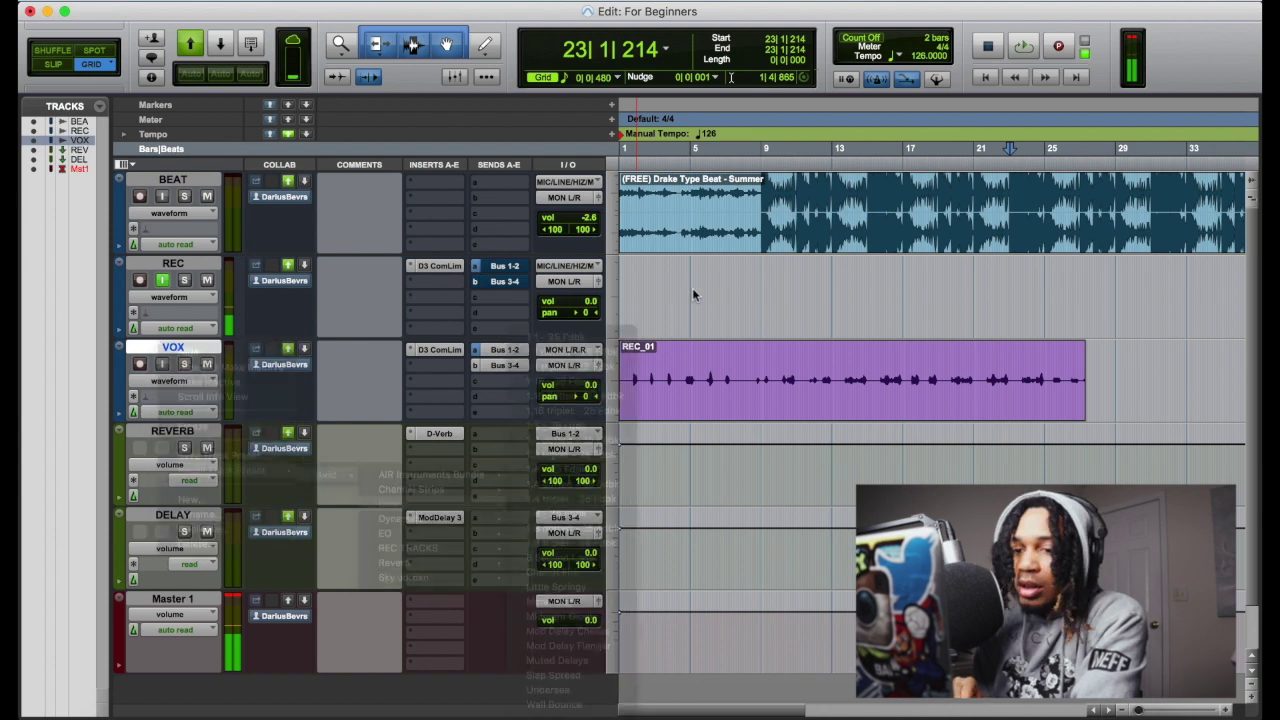
Step: Look through the DELAY track's preset options and the Avid Channel Strips presets for Master 1 without recalling any
{"action": "right_click", "coordinate": [188, 516]}
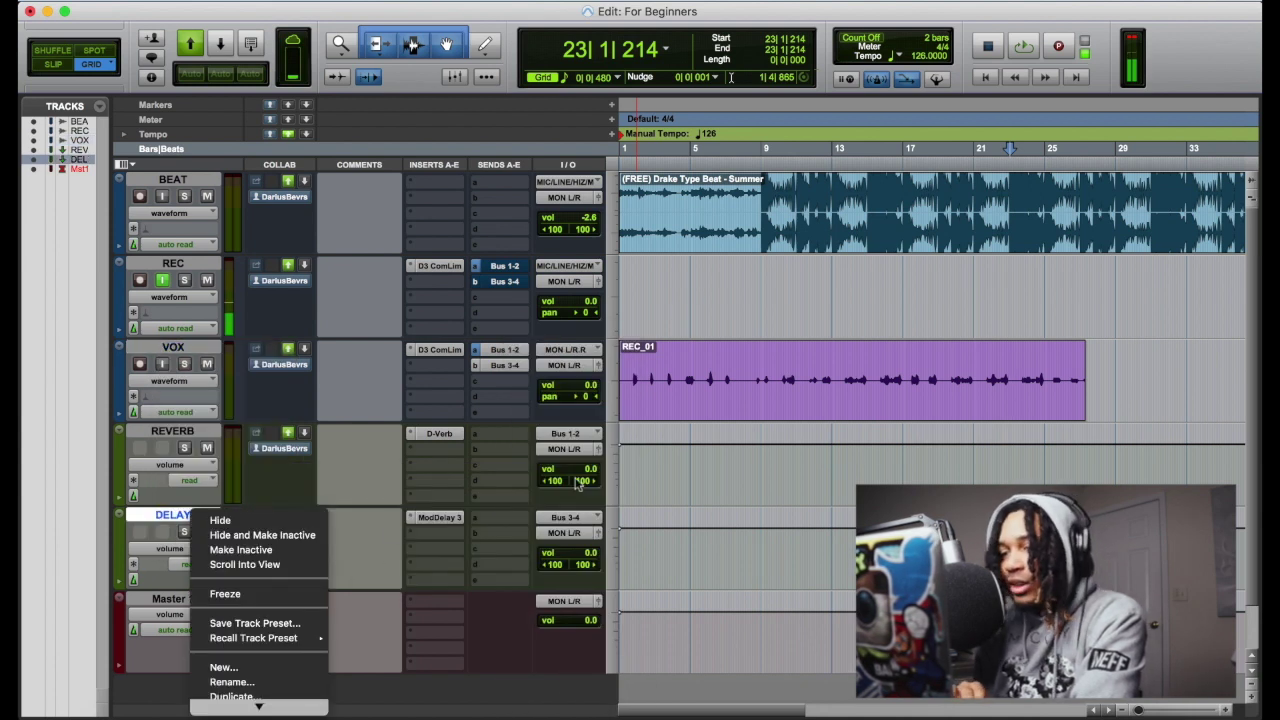
{"action": "left_click", "coordinate": [729, 318]}
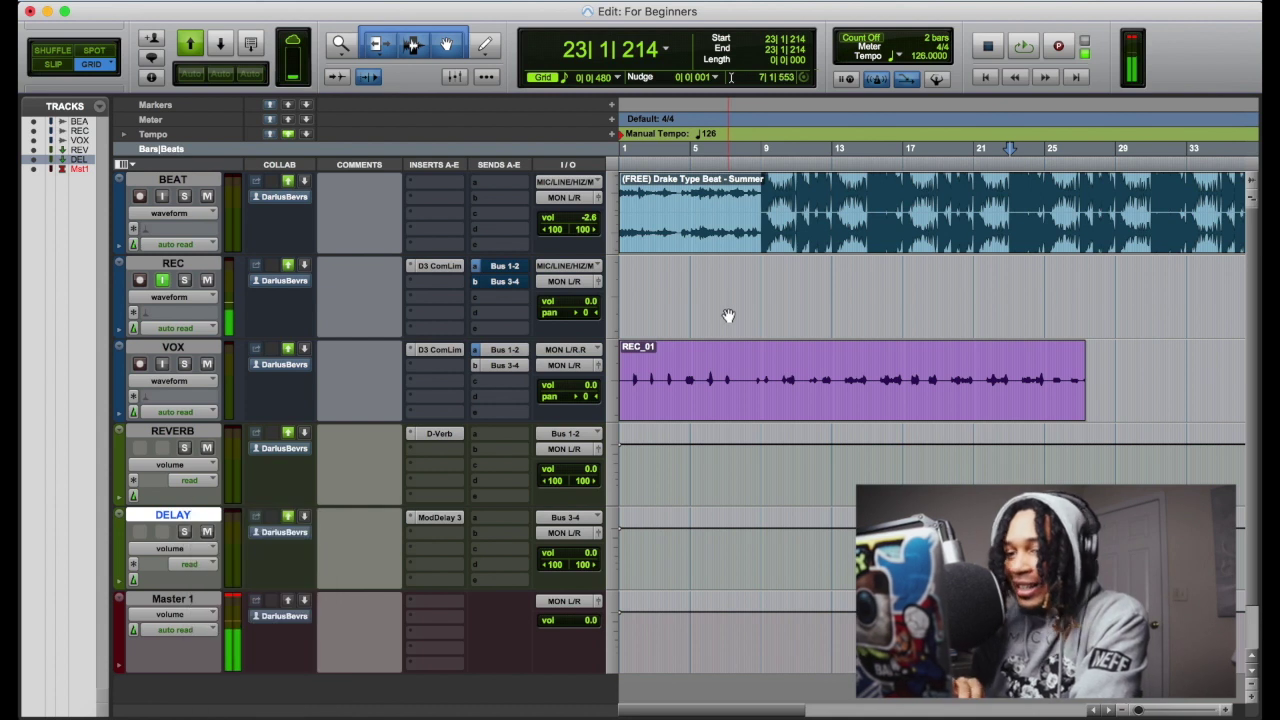
{"action": "right_click", "coordinate": [161, 601]}
{"action": "mouse_move", "coordinate": [229, 695]}
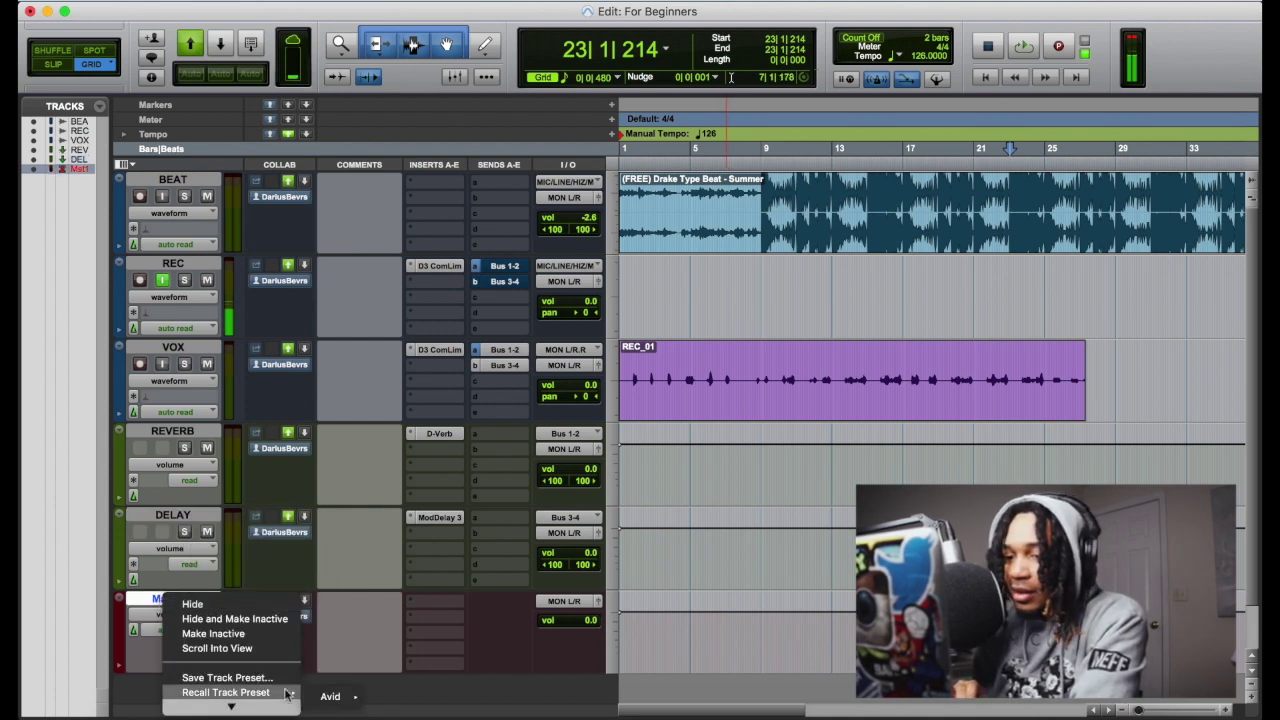
{"action": "mouse_move", "coordinate": [330, 696]}
{"action": "mouse_move", "coordinate": [438, 614]}
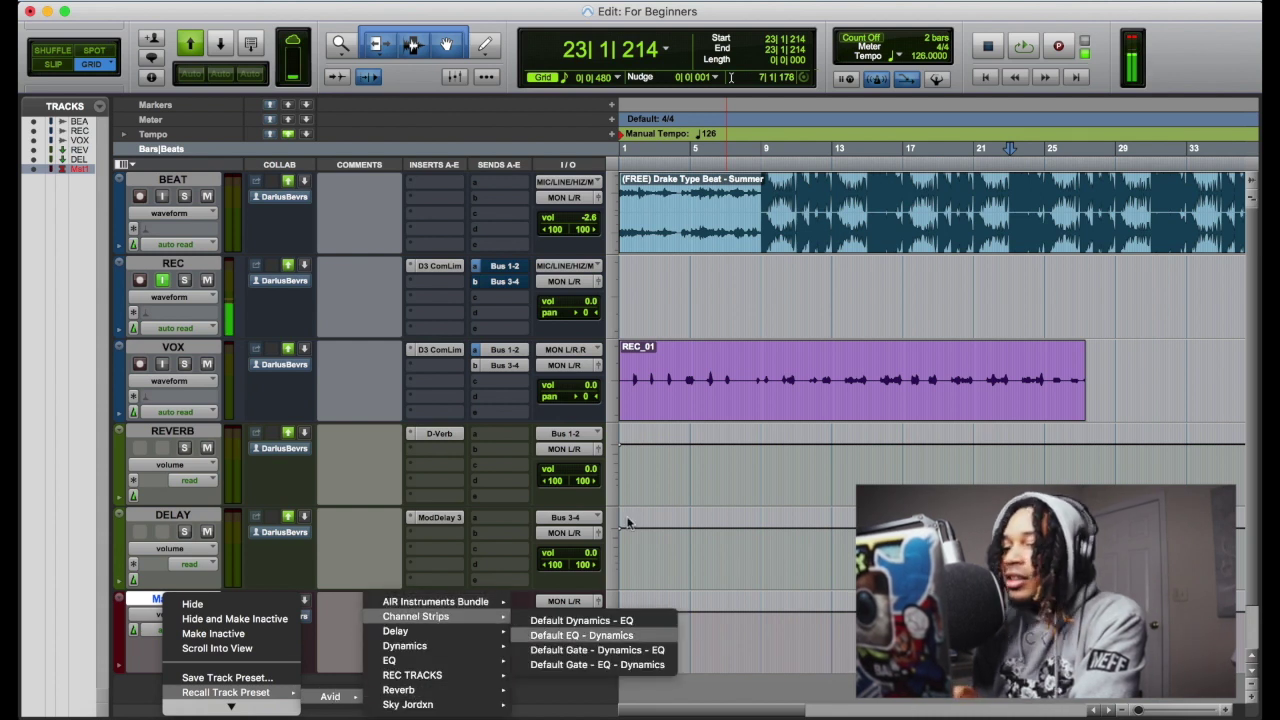
{"action": "left_click", "coordinate": [702, 308]}
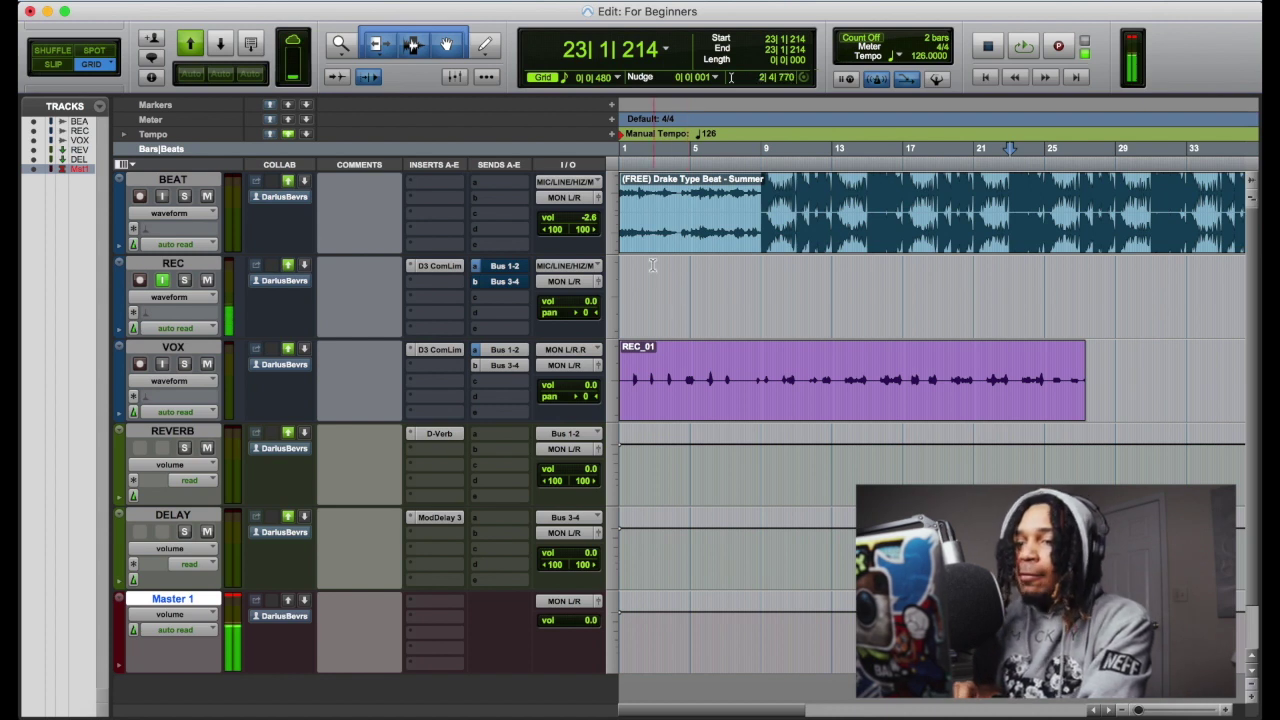
Step: Change the REC track's color to orange
{"action": "left_click", "coordinate": [382, 272]}
{"action": "double_click", "coordinate": [118, 290]}
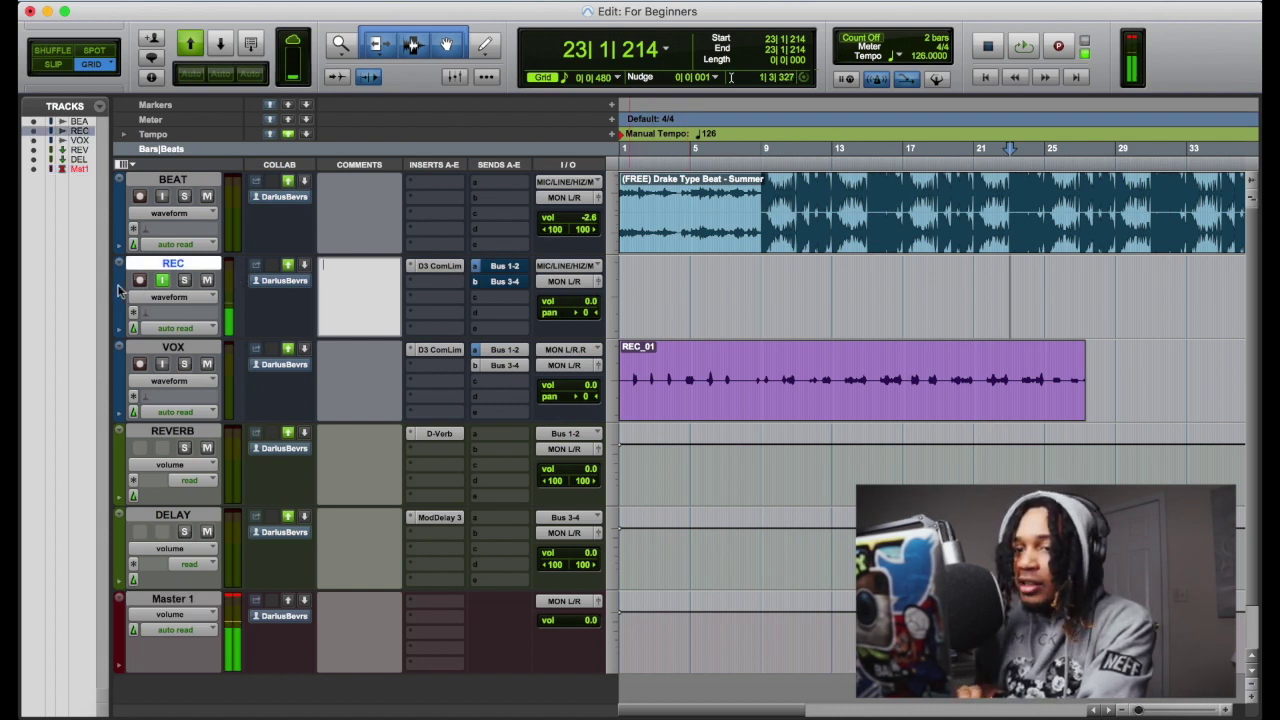
{"action": "left_click", "coordinate": [410, 442]}
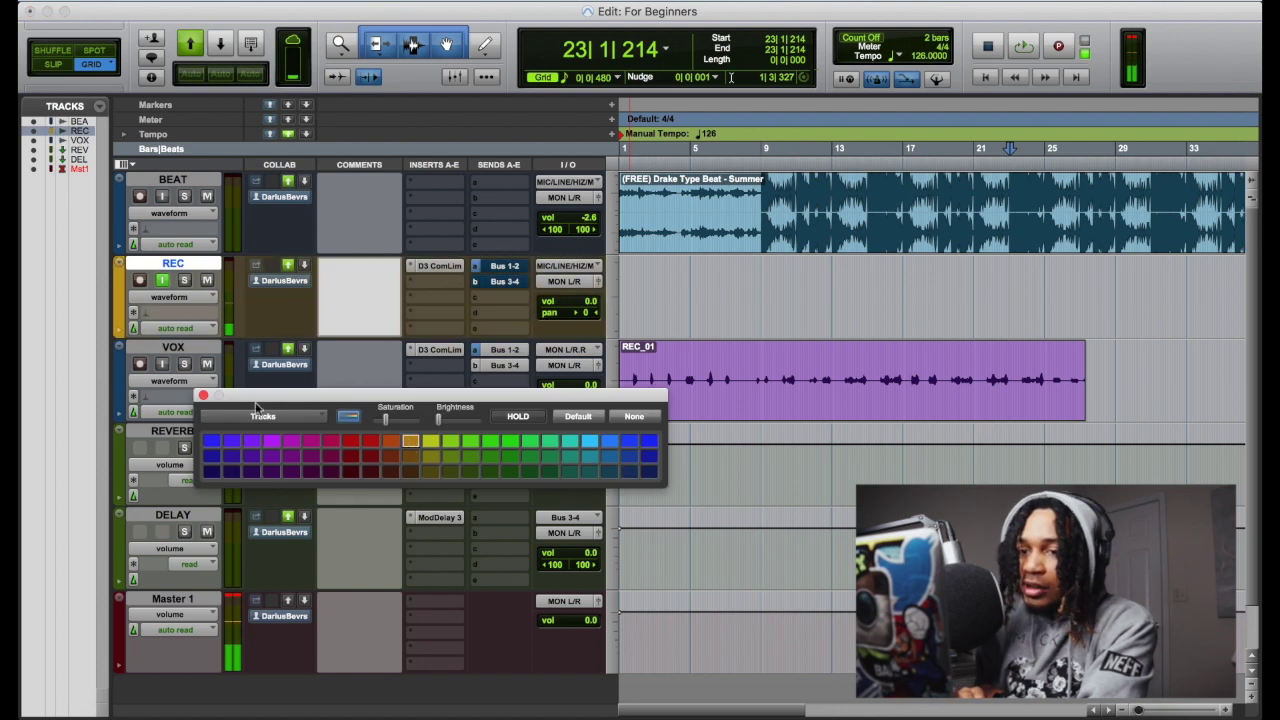
{"action": "left_click", "coordinate": [203, 395]}
Step: Change the VOX track's color to bright green
{"action": "double_click", "coordinate": [118, 378]}
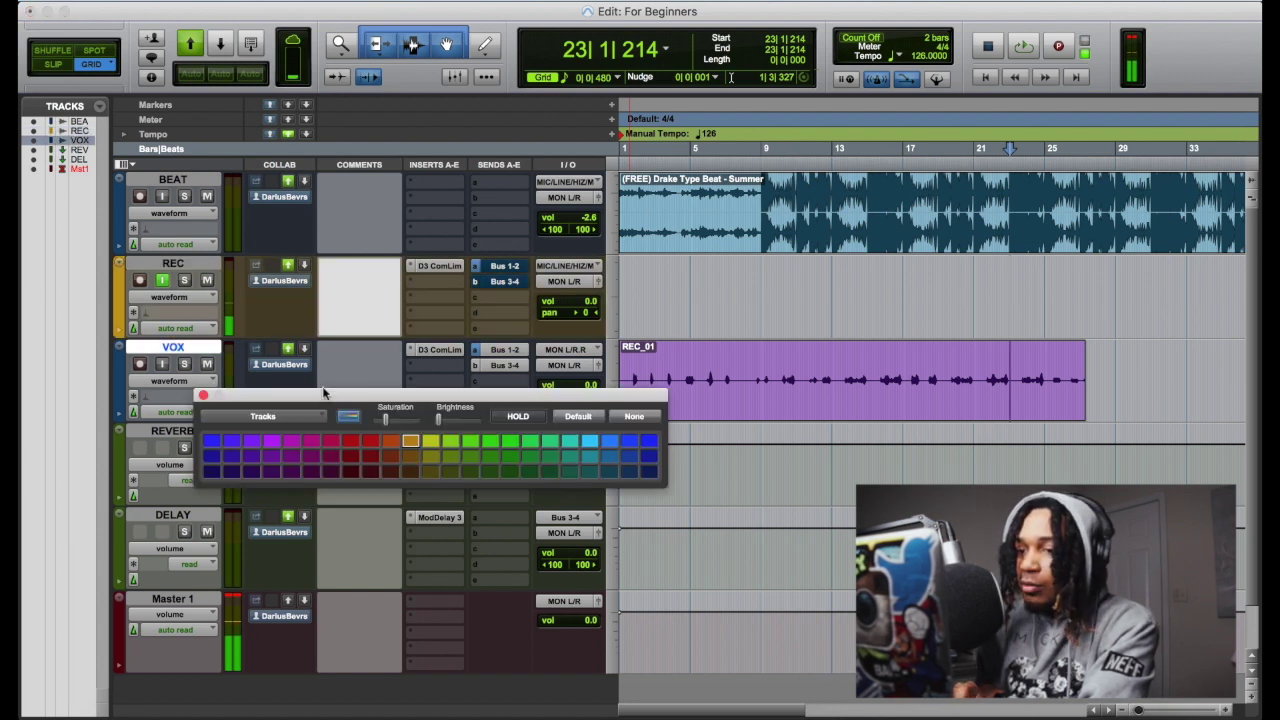
{"action": "left_click", "coordinate": [490, 441]}
{"action": "left_click", "coordinate": [203, 396]}
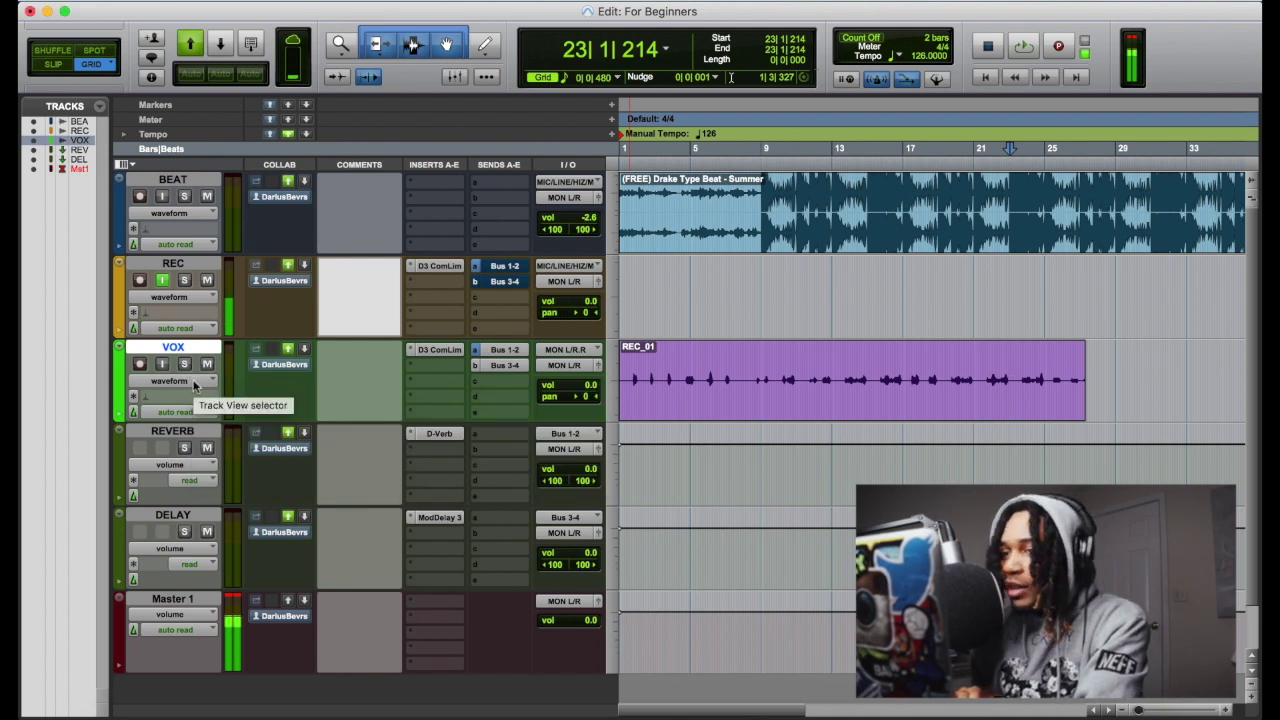
{"action": "left_click", "coordinate": [564, 281]}
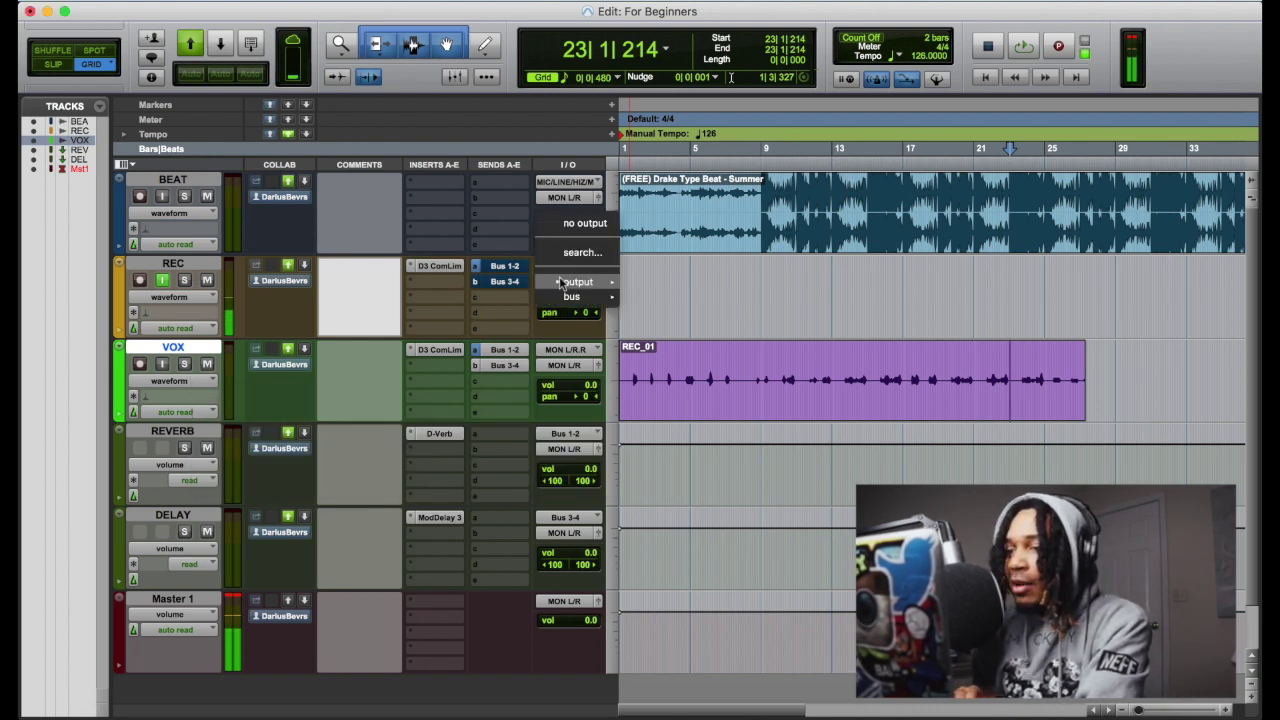
{"action": "left_click", "coordinate": [889, 297]}
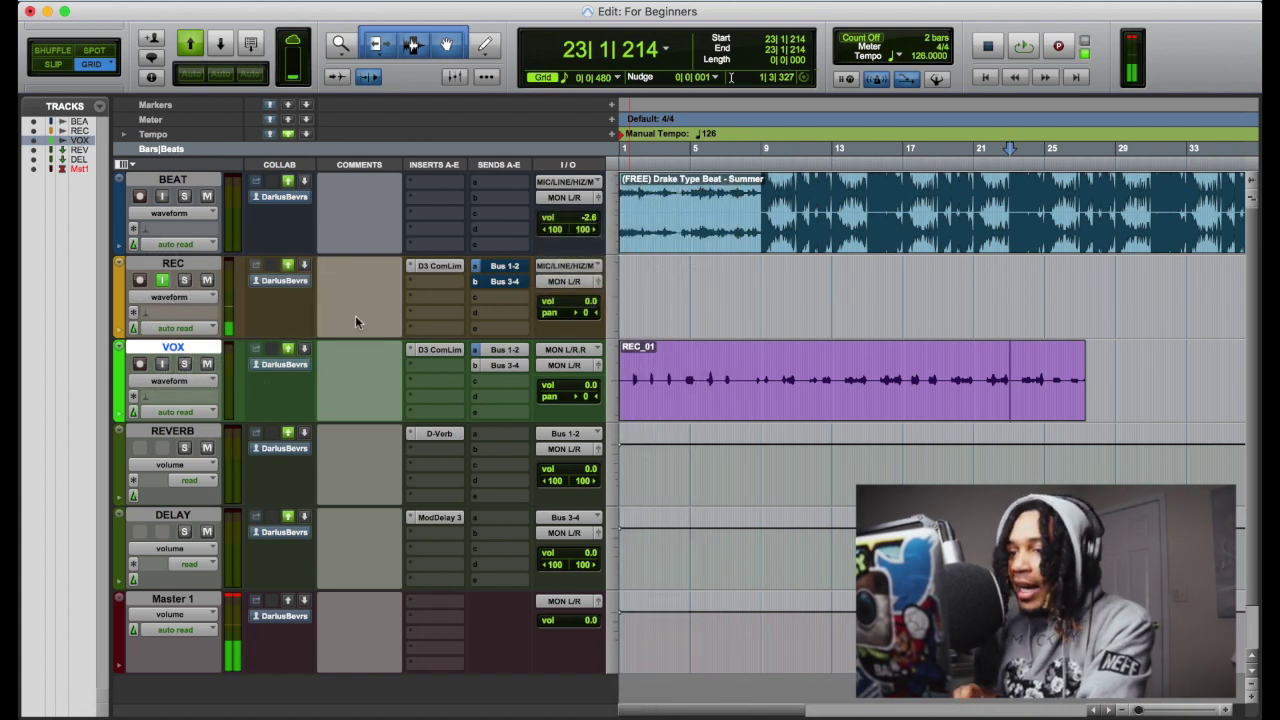
Step: Switch the VOX track view from waveform to the level automation of its Bus 1-2 send
{"action": "left_click", "coordinate": [183, 384]}
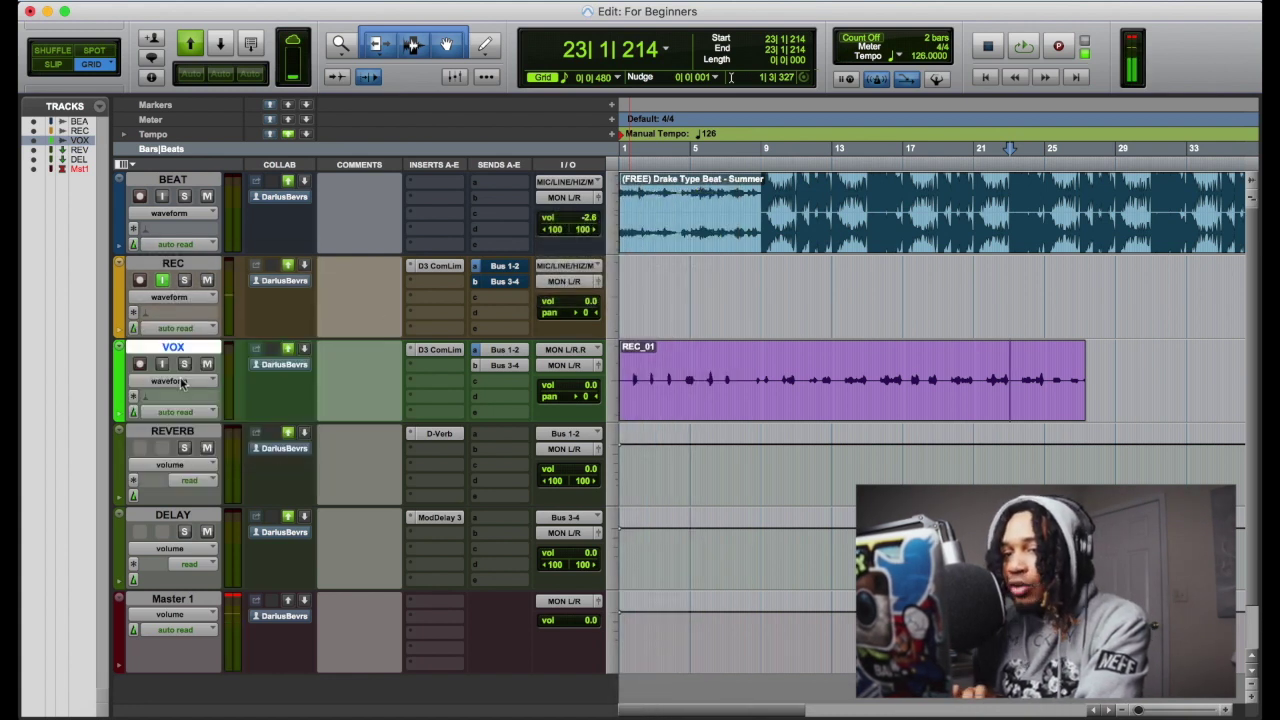
{"action": "left_click", "coordinate": [183, 384]}
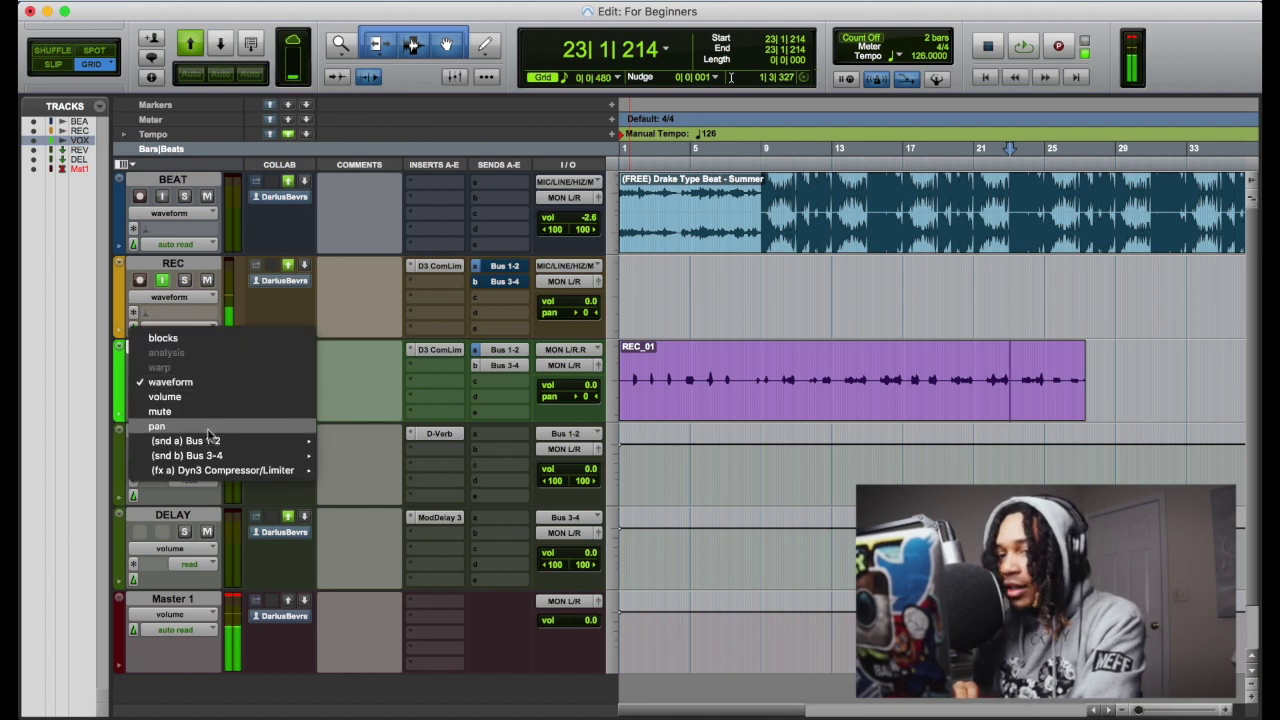
{"action": "mouse_move", "coordinate": [295, 441]}
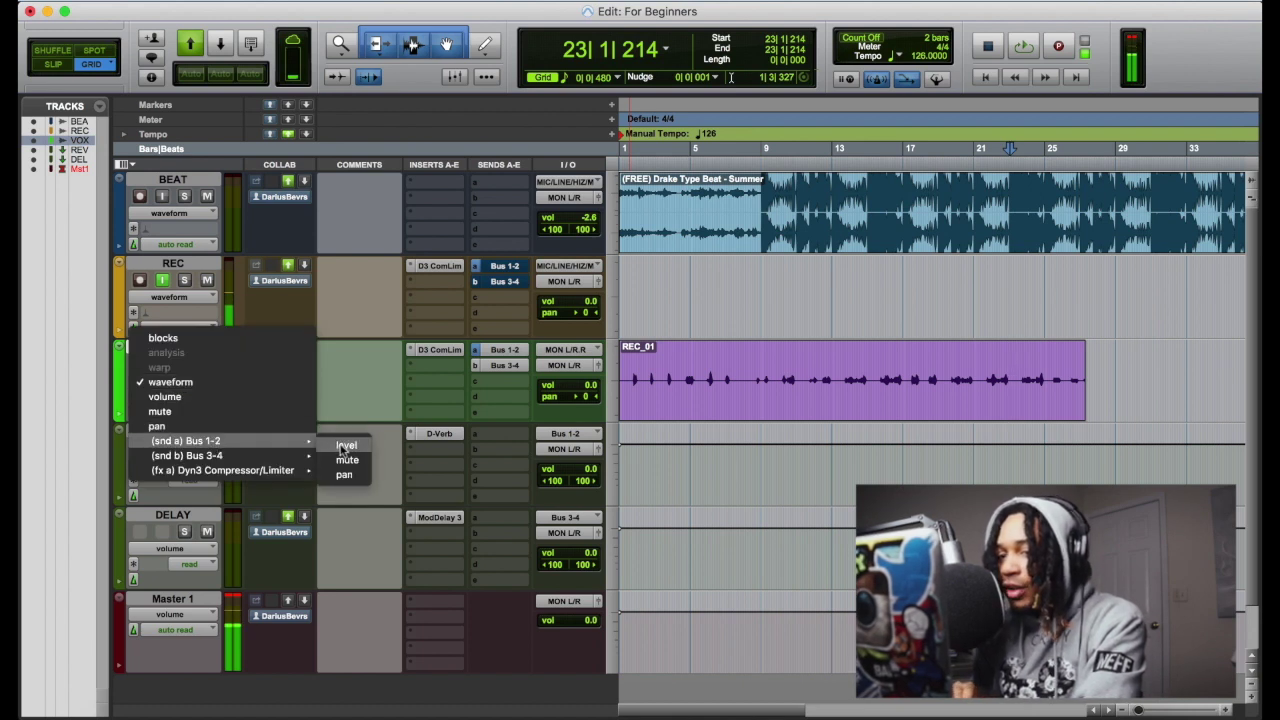
{"action": "left_click", "coordinate": [344, 446]}
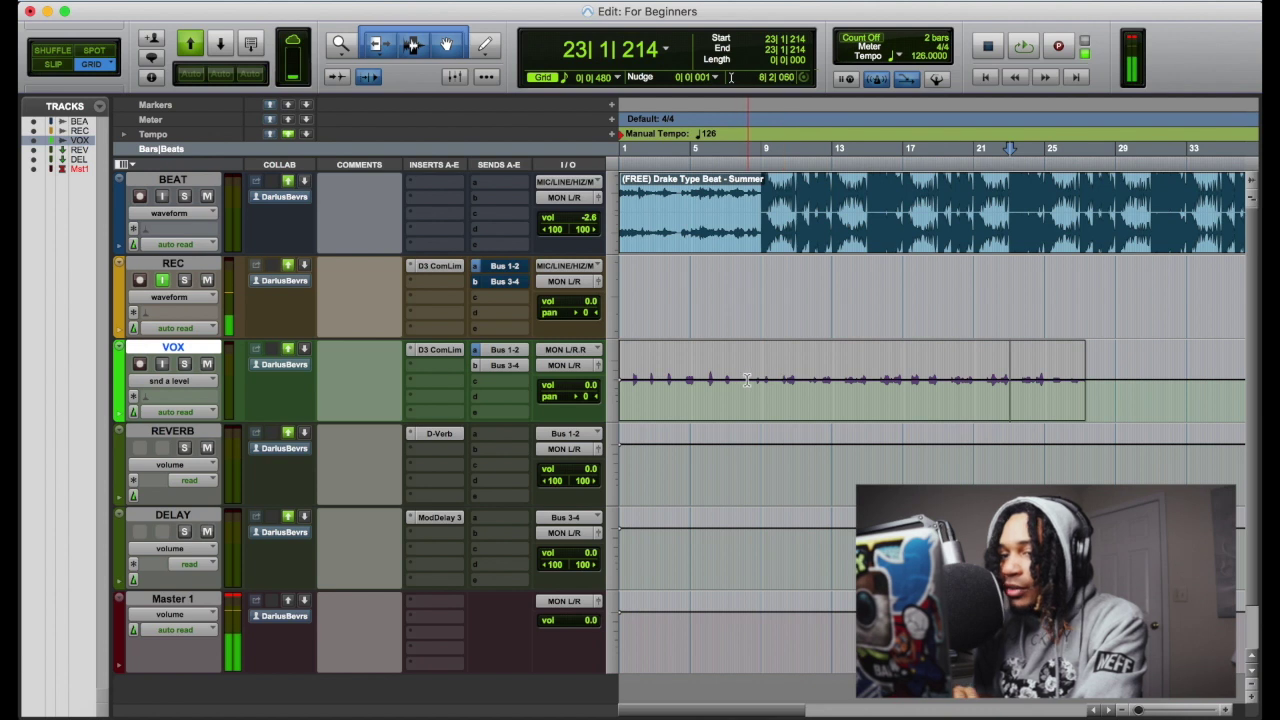
Step: Switch the VOX track view to volume automation and then to mute automation
{"action": "left_click", "coordinate": [183, 387]}
{"action": "left_click", "coordinate": [183, 387]}
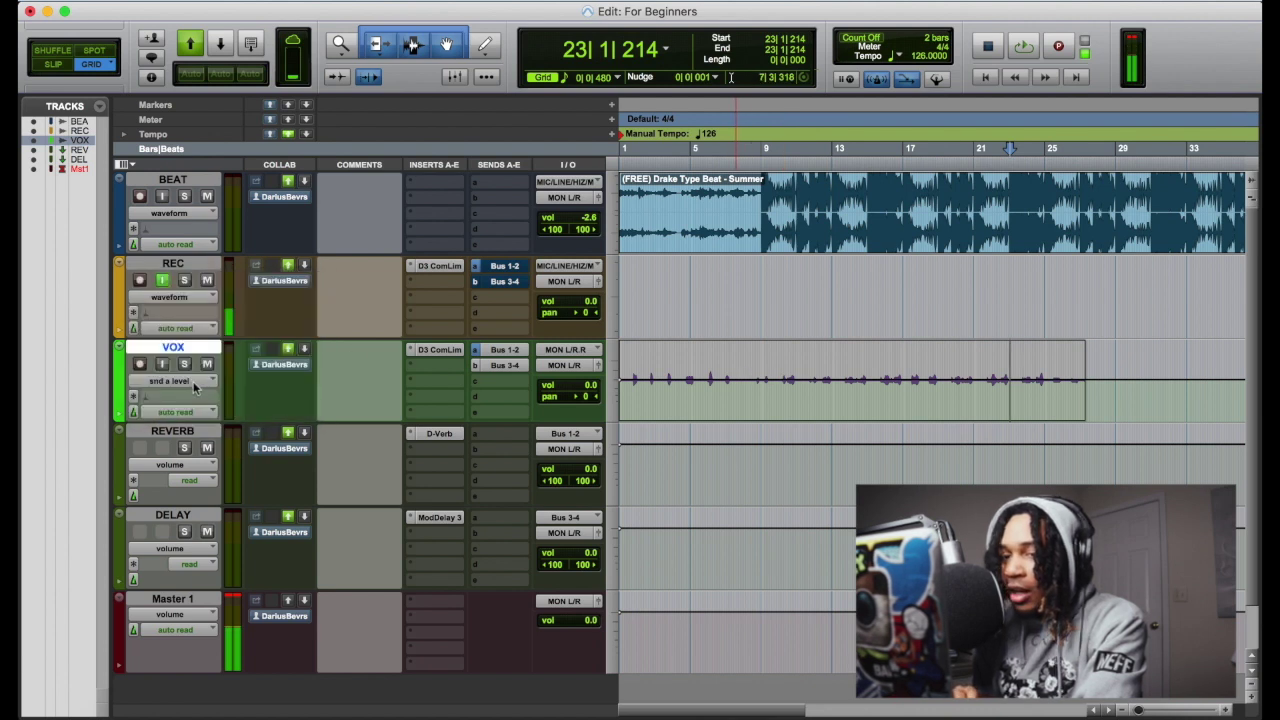
{"action": "left_click", "coordinate": [195, 384]}
{"action": "mouse_move", "coordinate": [230, 411]}
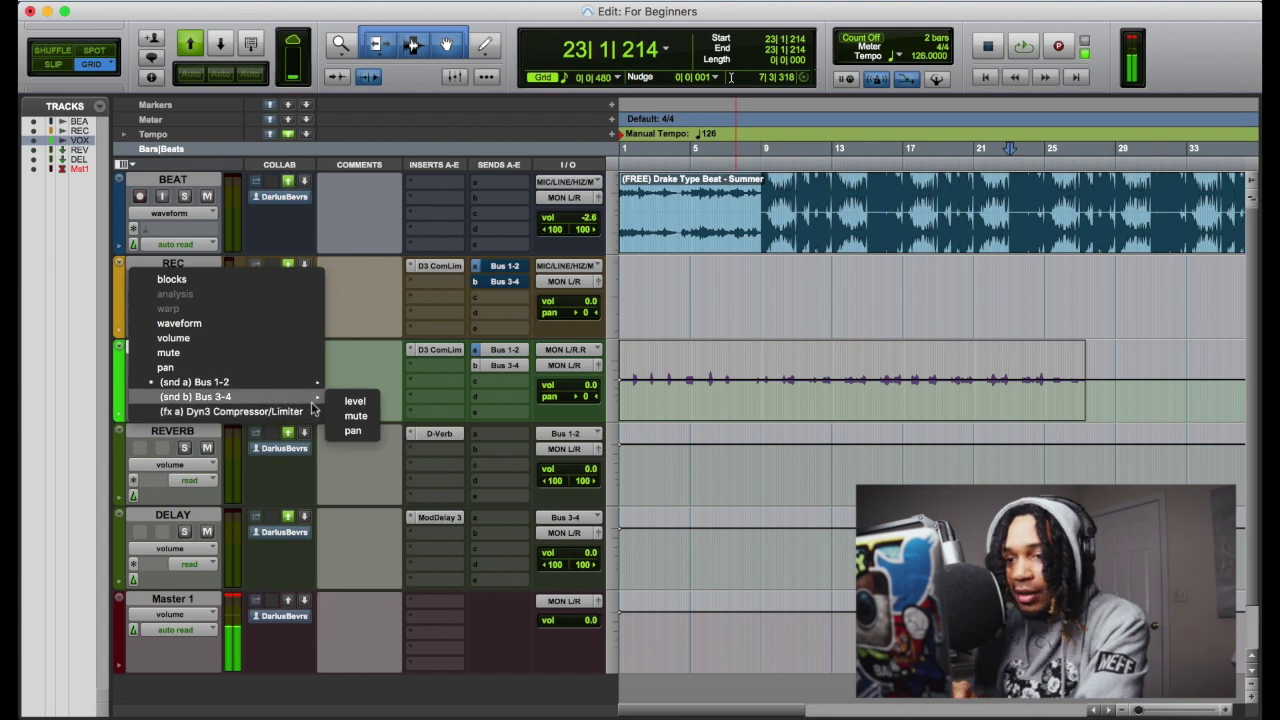
{"action": "left_click", "coordinate": [221, 339]}
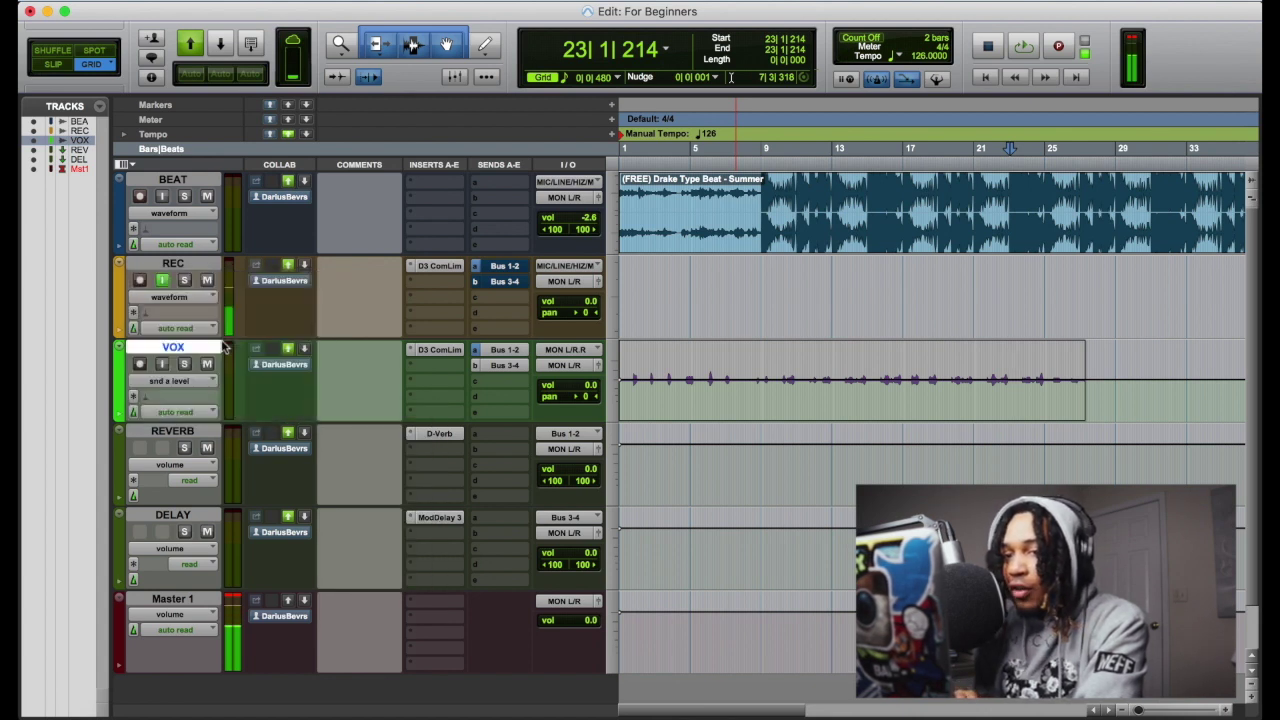
{"action": "left_click", "coordinate": [170, 382]}
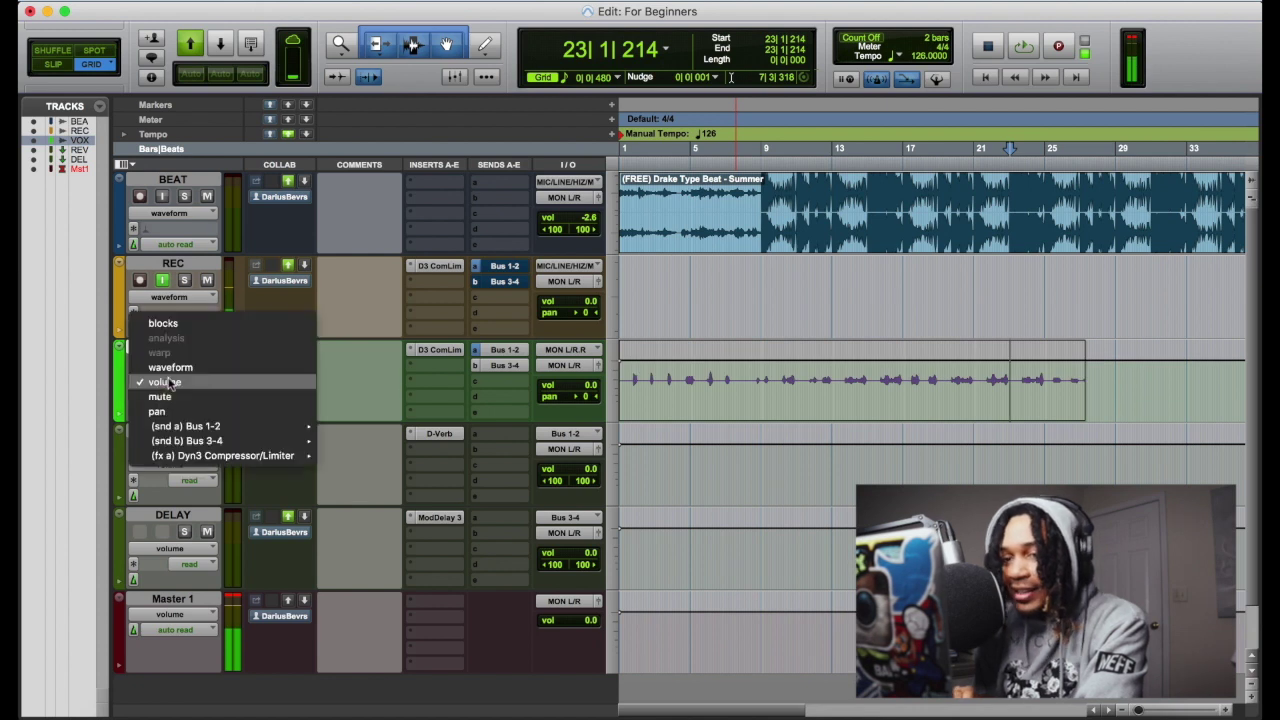
{"action": "left_click", "coordinate": [176, 397]}
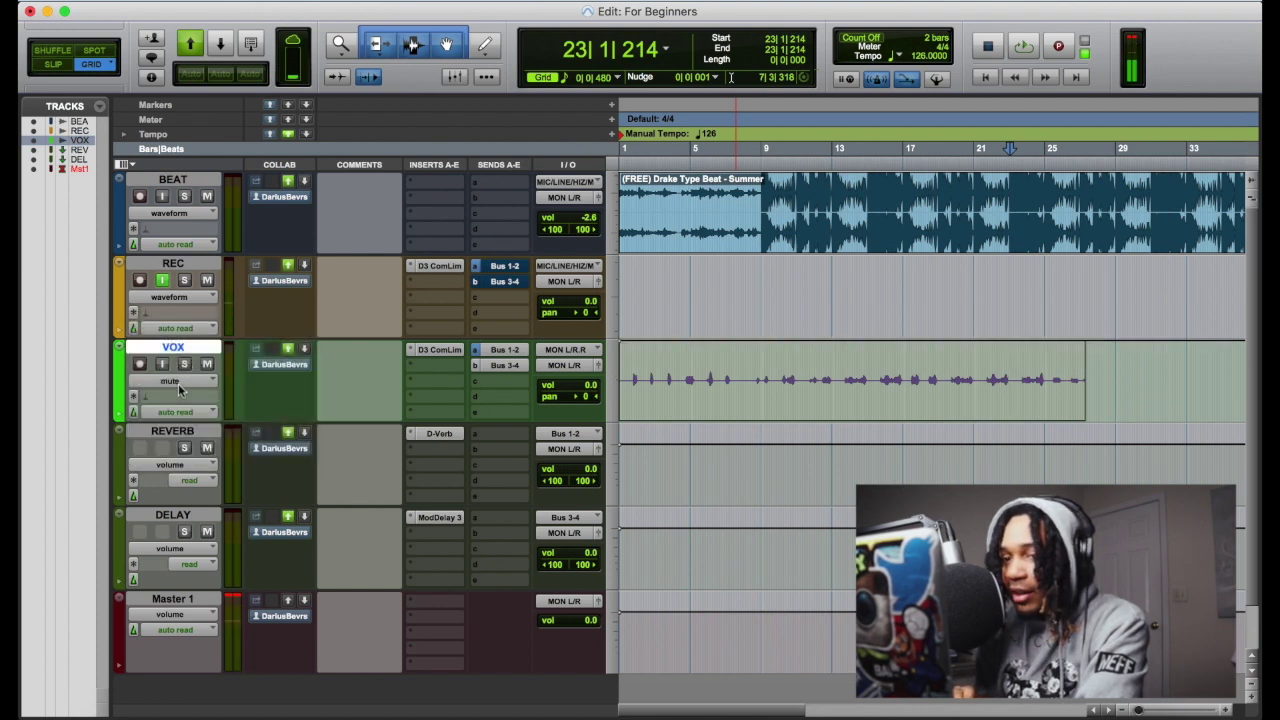
Step: Return the VOX track view to waveform
{"action": "left_click", "coordinate": [179, 387]}
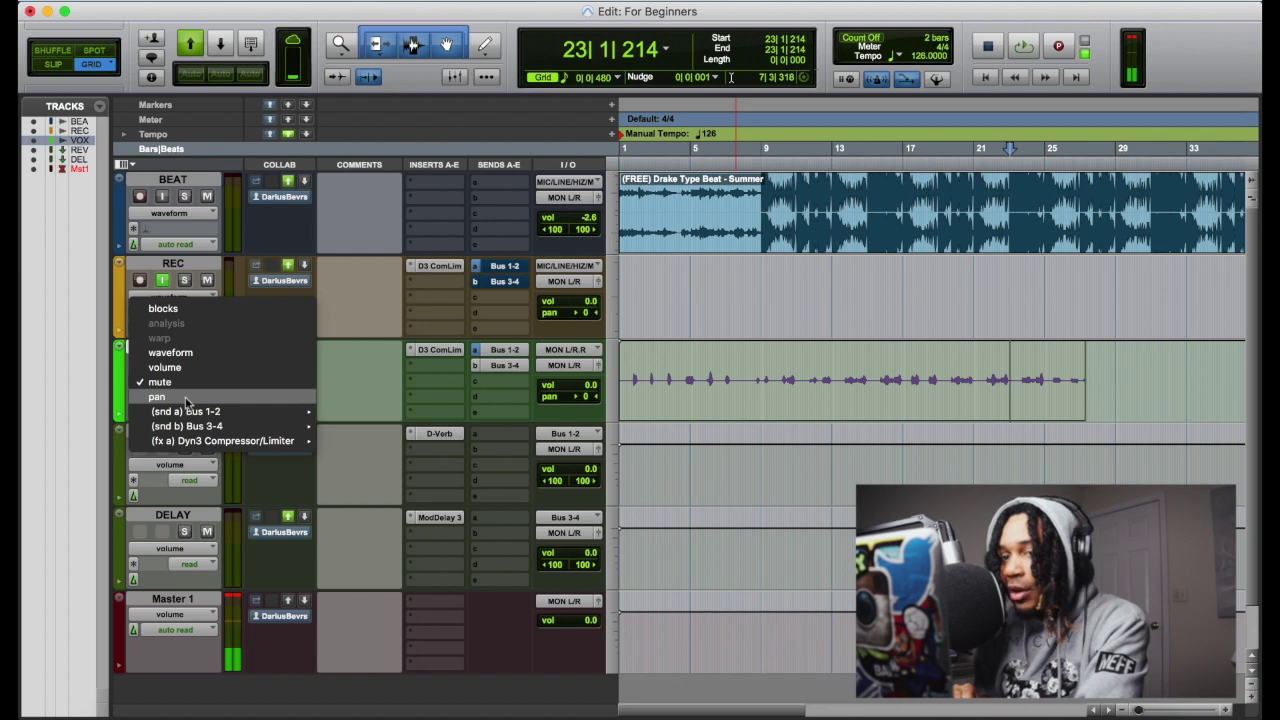
{"action": "left_click", "coordinate": [178, 353]}
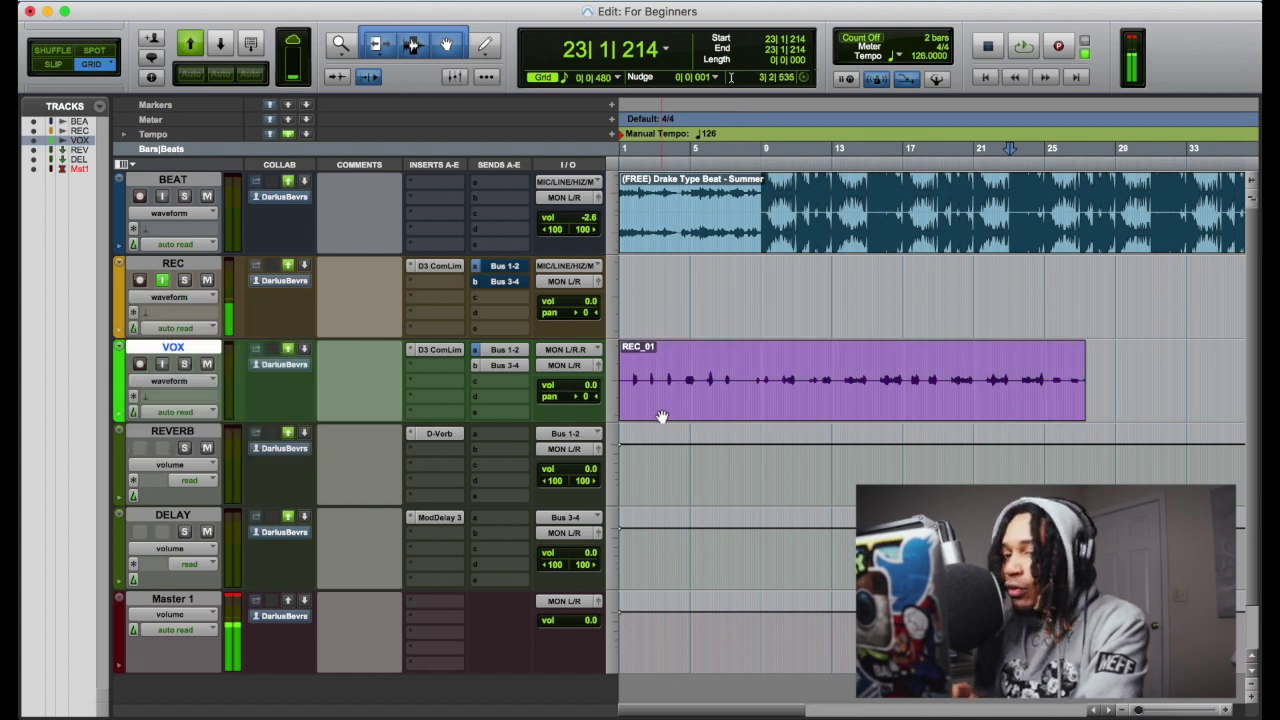
Step: Open the VOX track's automation mode choices to review off, read, touch, latch and write
{"action": "left_click", "coordinate": [198, 412]}
{"action": "left_click", "coordinate": [167, 398]}
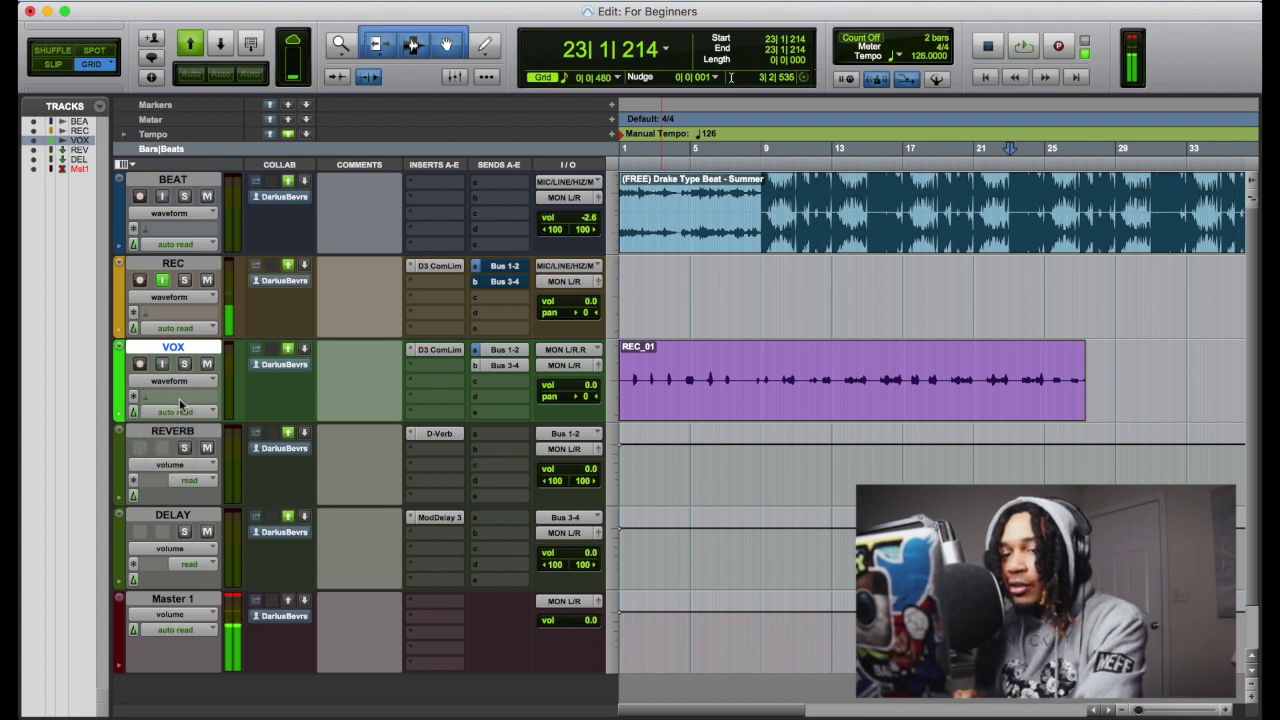
{"action": "left_click", "coordinate": [188, 413]}
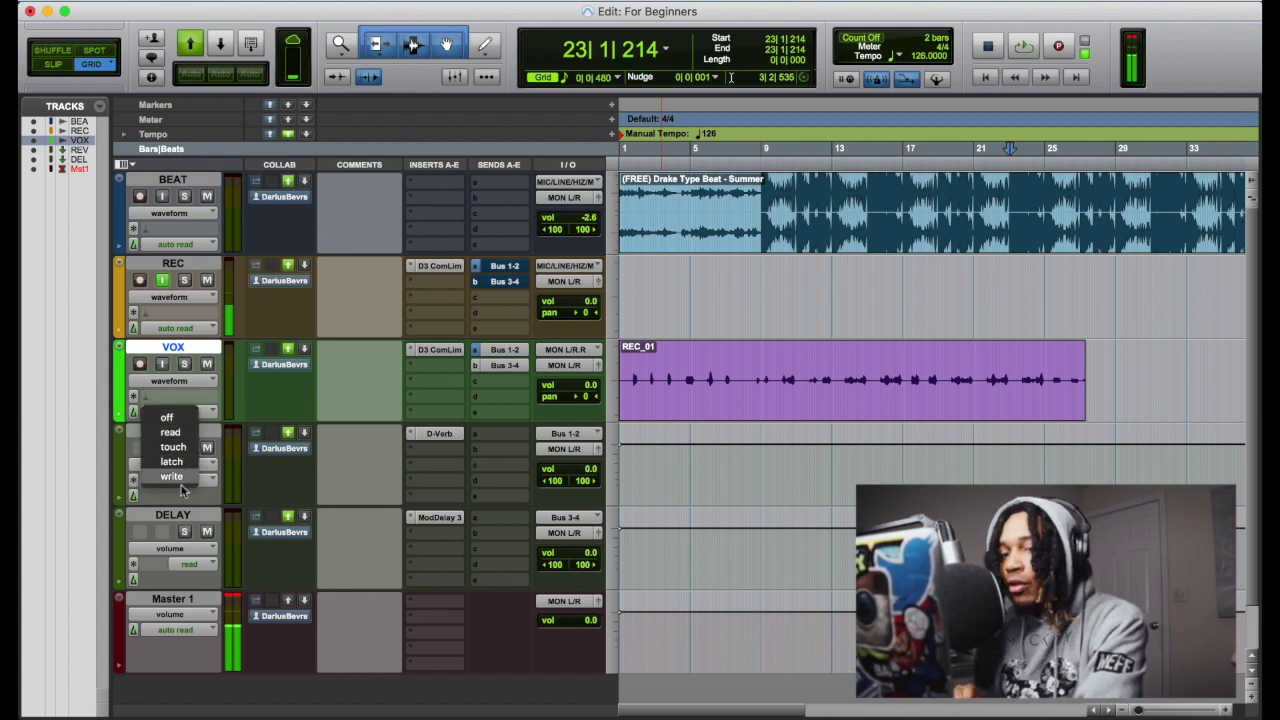